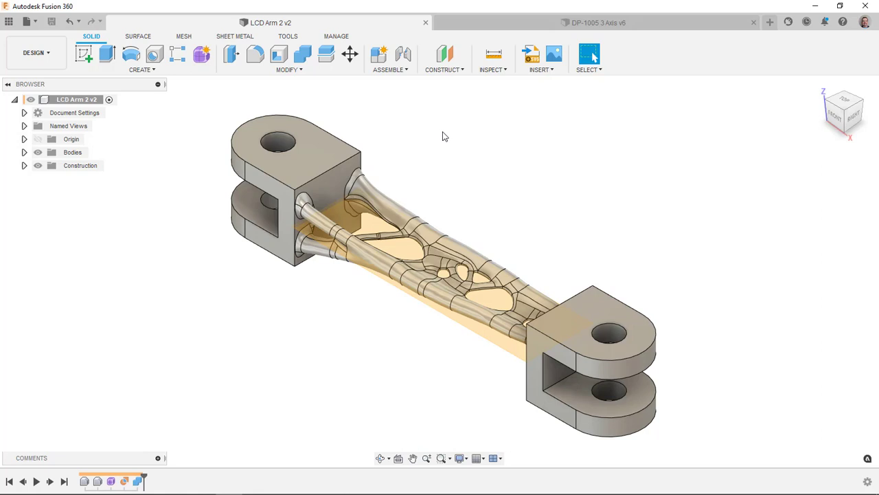
Switch to the Manufacture workspace and begin a new milling setup for the LCD arm
left_click(33, 53)
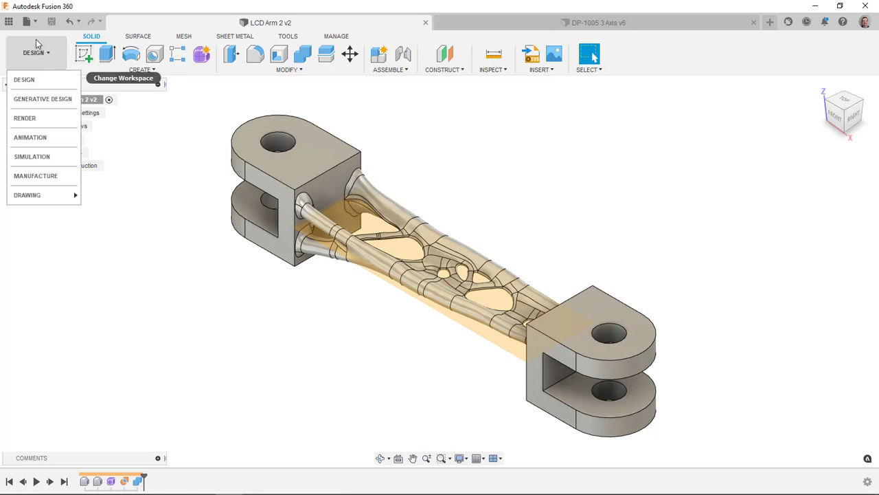
left_click(42, 175)
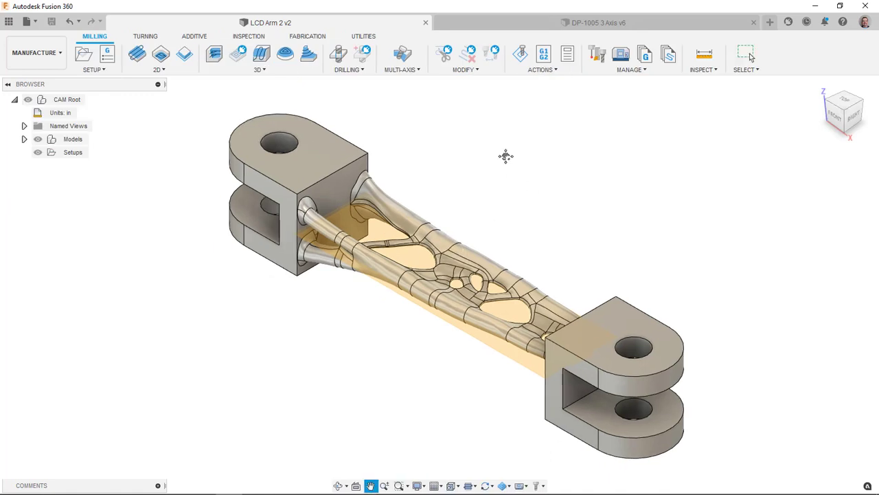
left_click(92, 55)
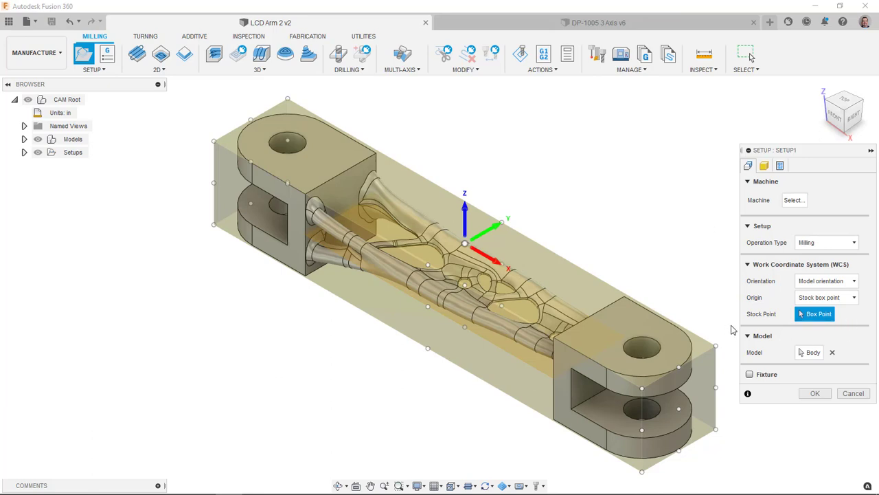
Set the Stock Point to the top-corner Box Point and confirm Setup1
left_click(819, 317)
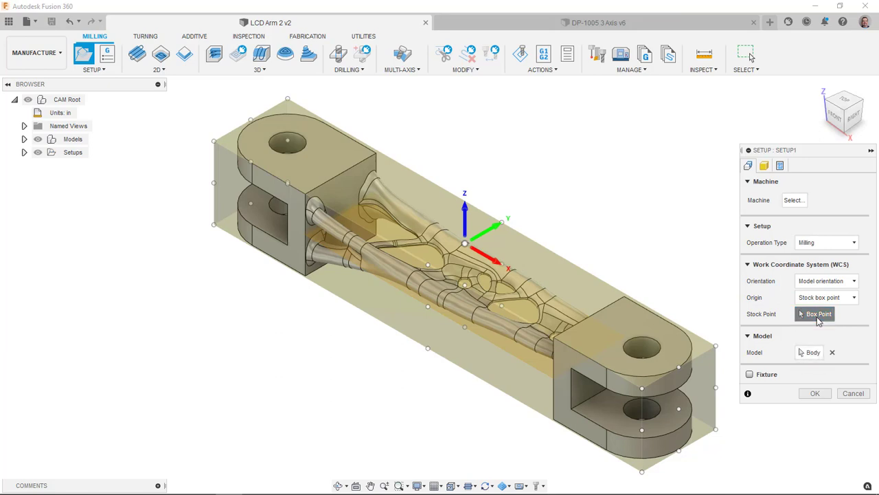
left_click(287, 98)
scroll(396, 178, "down", 3)
scroll(467, 172, "up", 2)
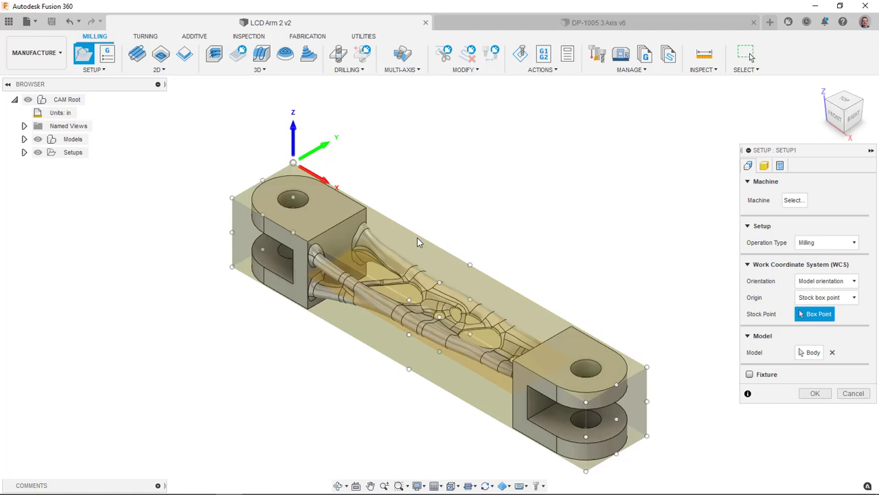
middle_click_drag(441, 209, 485, 199, "shift")
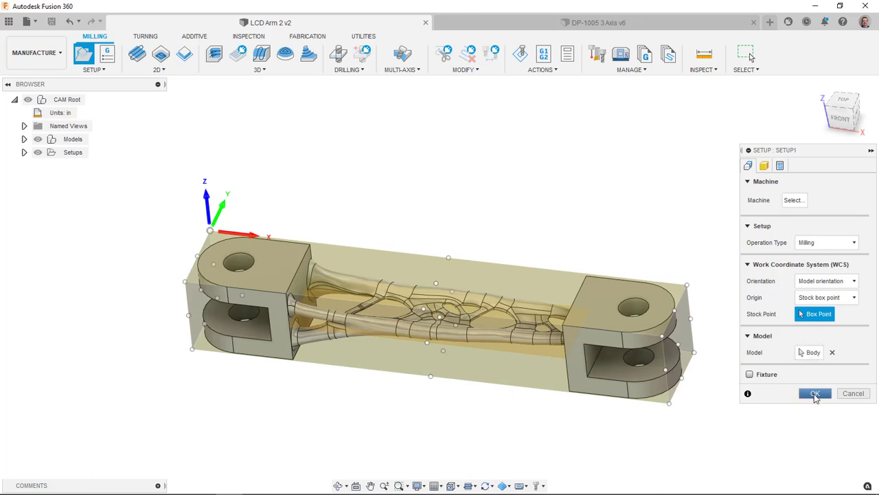
left_click(816, 395)
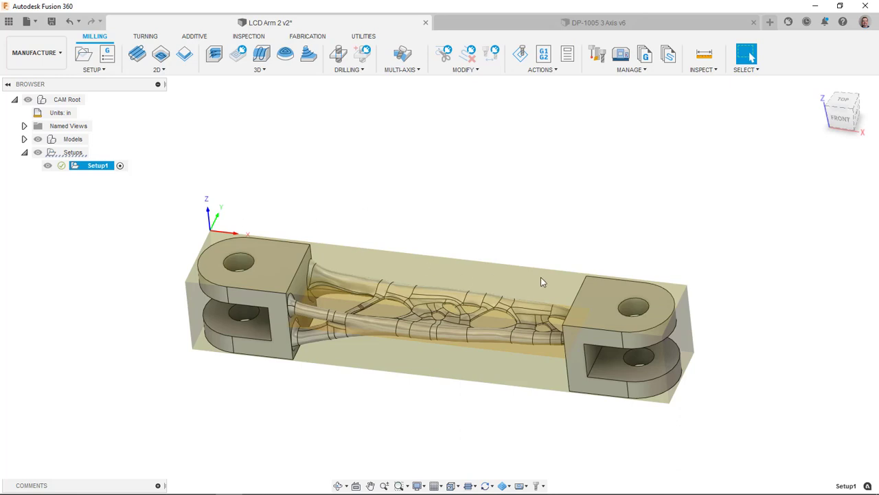
middle_click_drag(371, 251, 424, 287)
key("Escape")
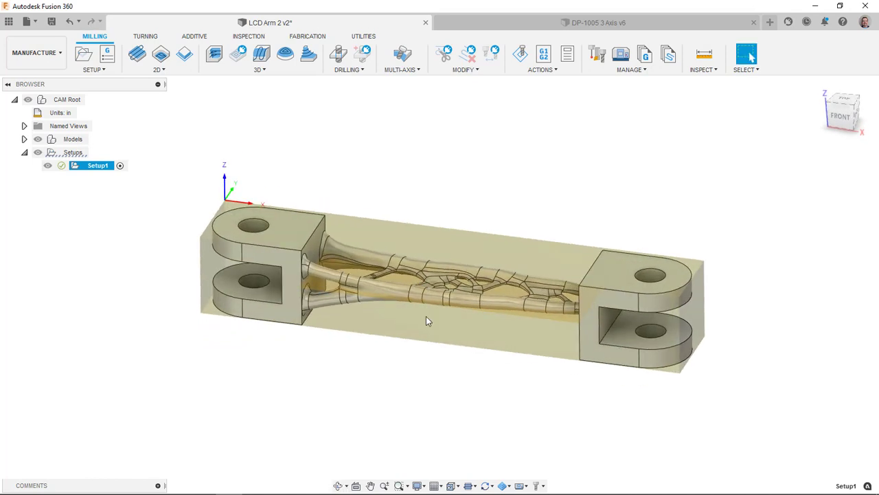
Start an Adaptive Clearing toolpath using the Fusion 360 Library's 1" Flat Endmill, filtered by flat end mill and 1 in diameter
left_click(259, 70)
left_click(261, 90)
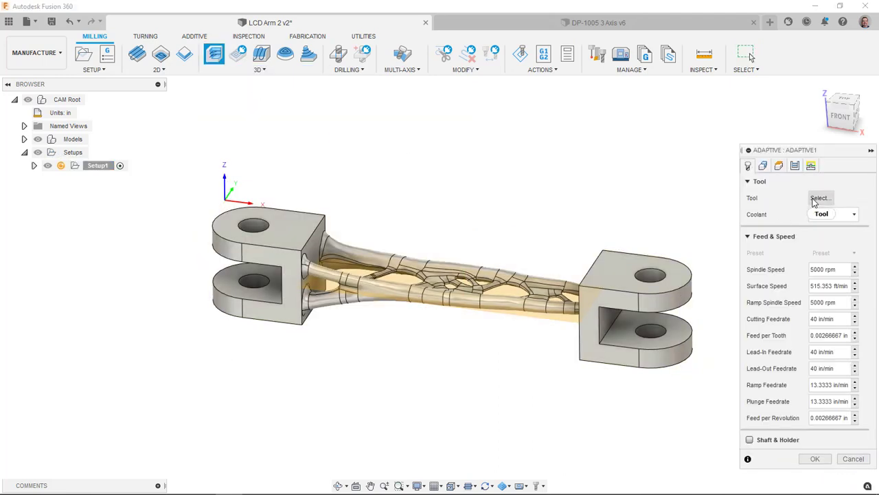
left_click(819, 198)
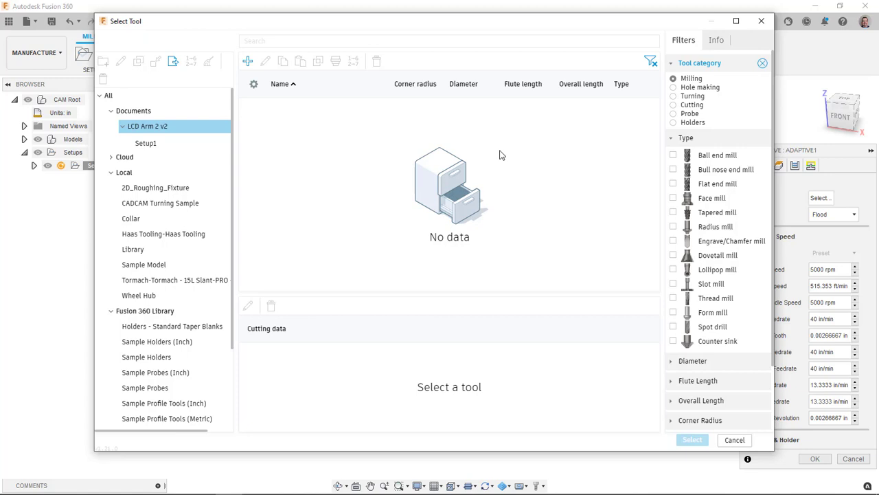
left_click(174, 312)
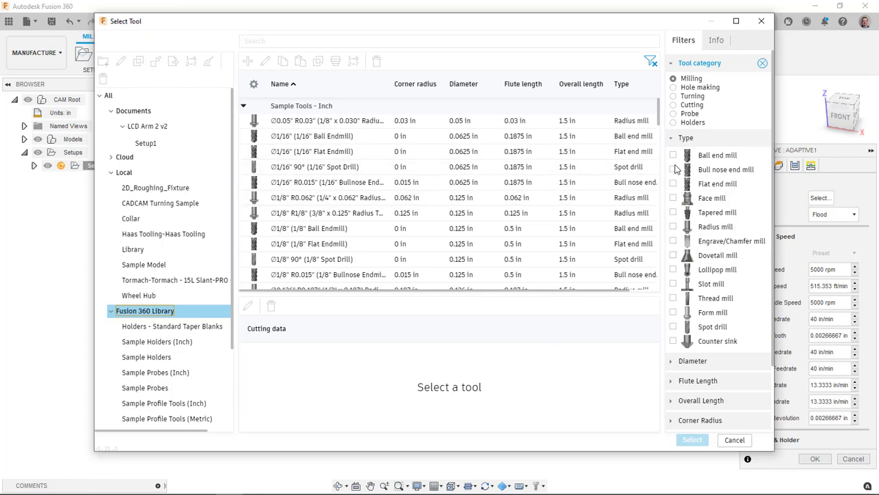
left_click(673, 184)
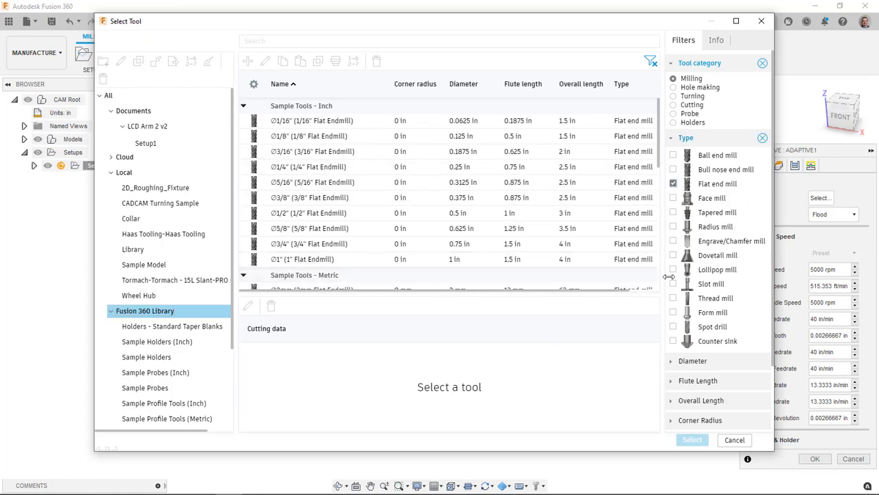
left_click(671, 360)
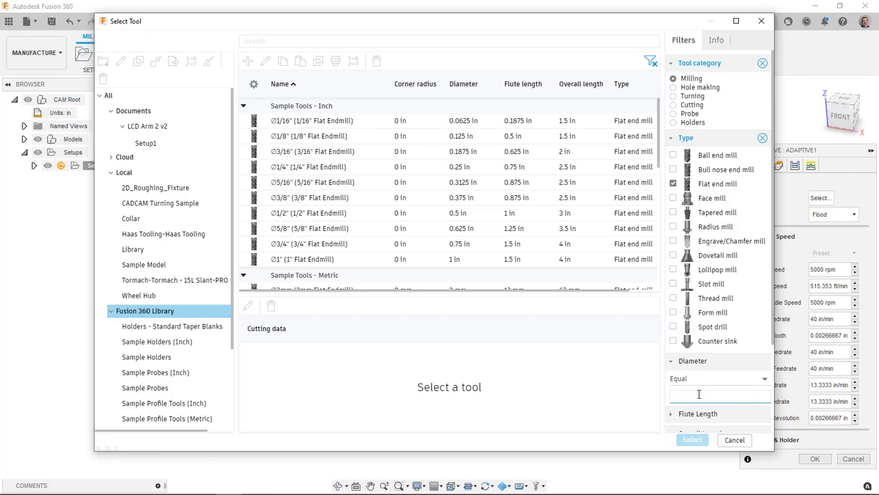
type("1")
key("Return")
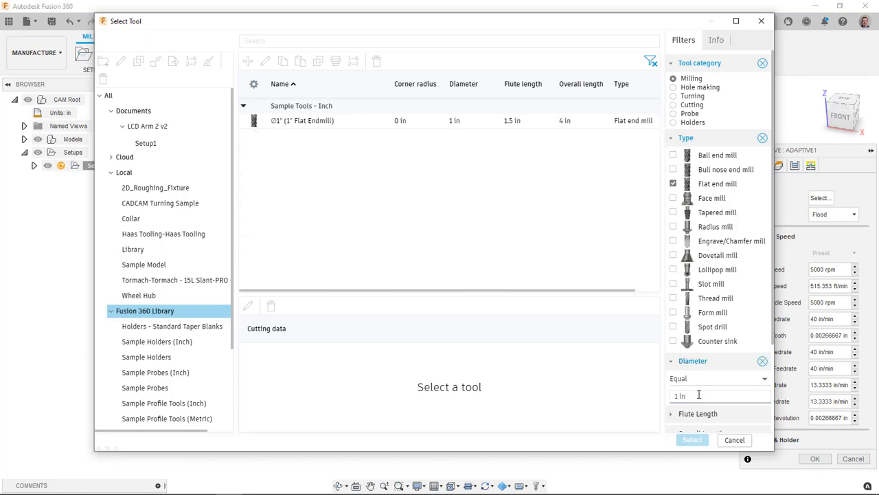
left_click(320, 130)
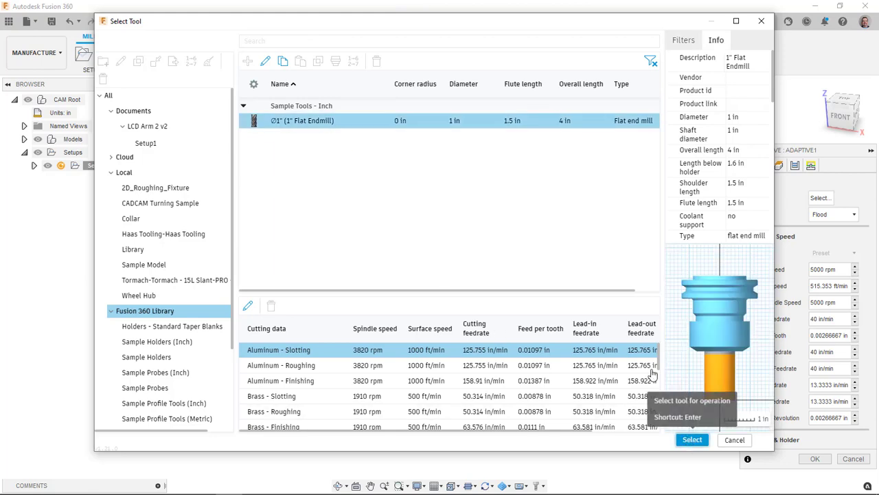
left_click(692, 440)
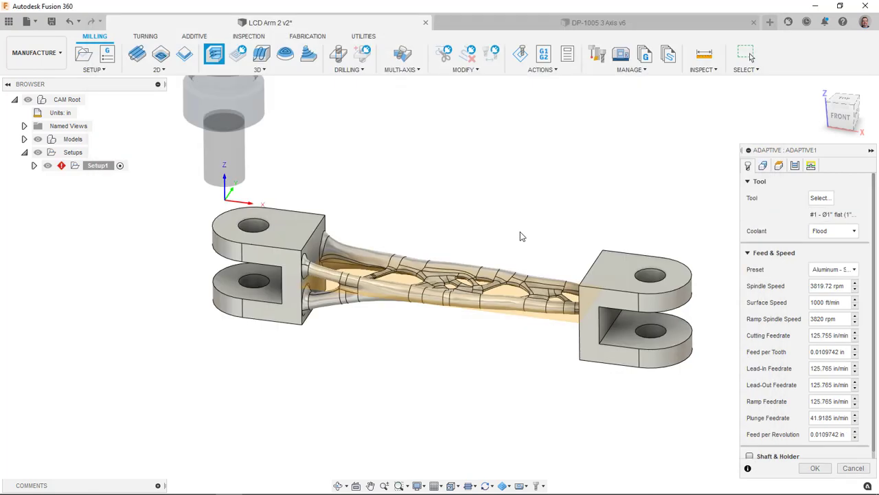
Set Adaptive1's Bottom Height Offset to 0.9 in and check it from the Front view
left_click(767, 168)
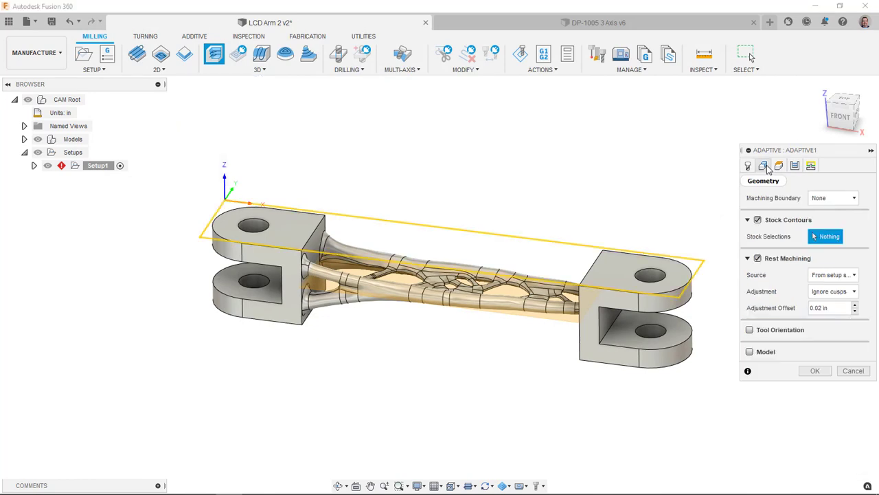
left_click(779, 166)
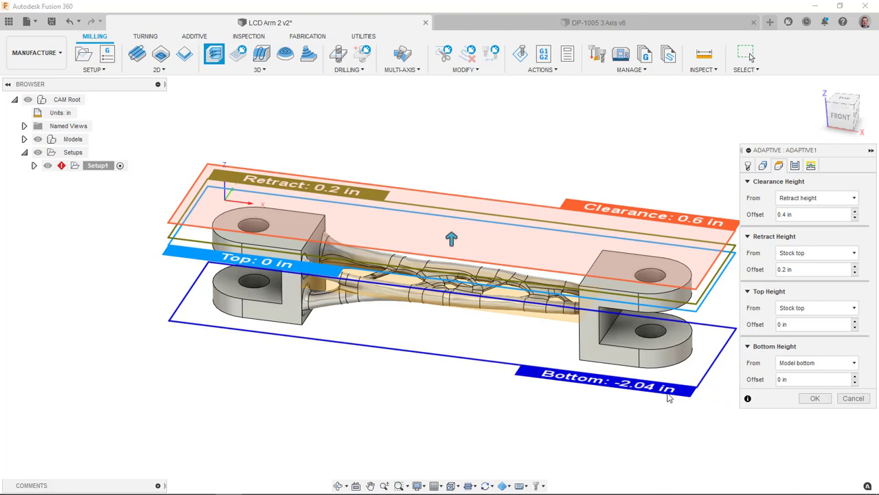
left_click(814, 382)
left_click_drag(814, 382, 764, 379)
type(".9")
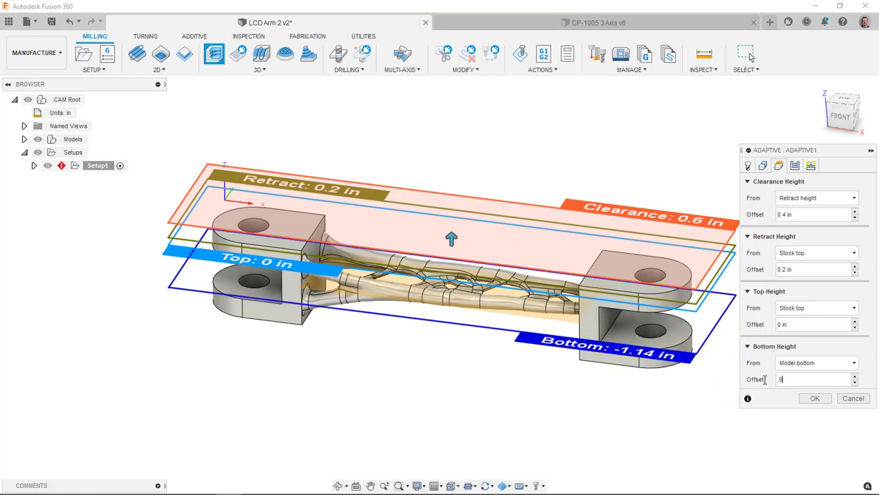
left_click(841, 115)
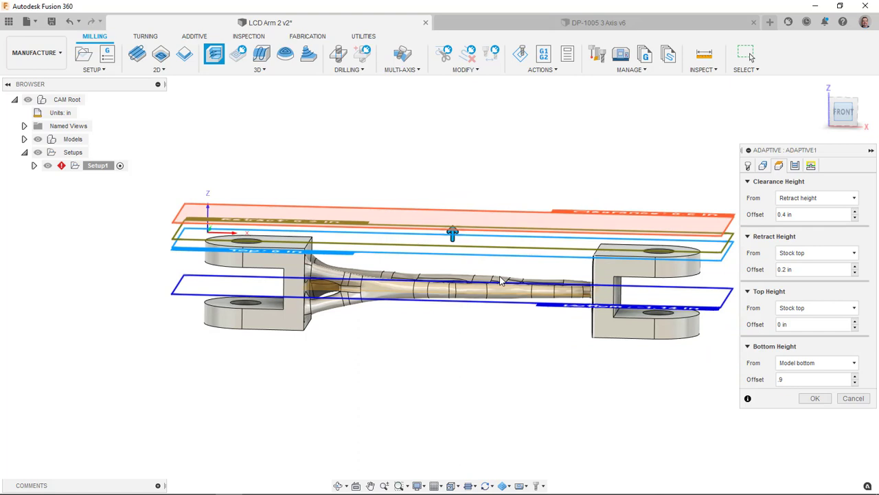
scroll(366, 284, "up", 5)
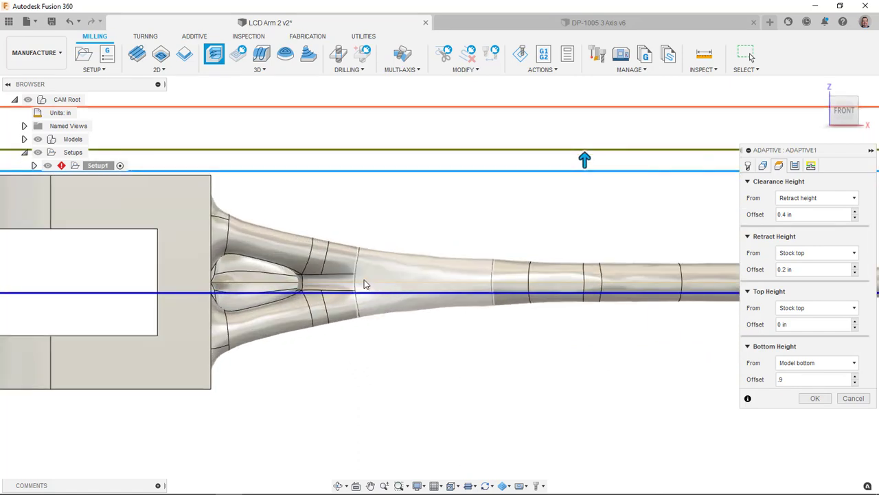
scroll(404, 222, "down", 2)
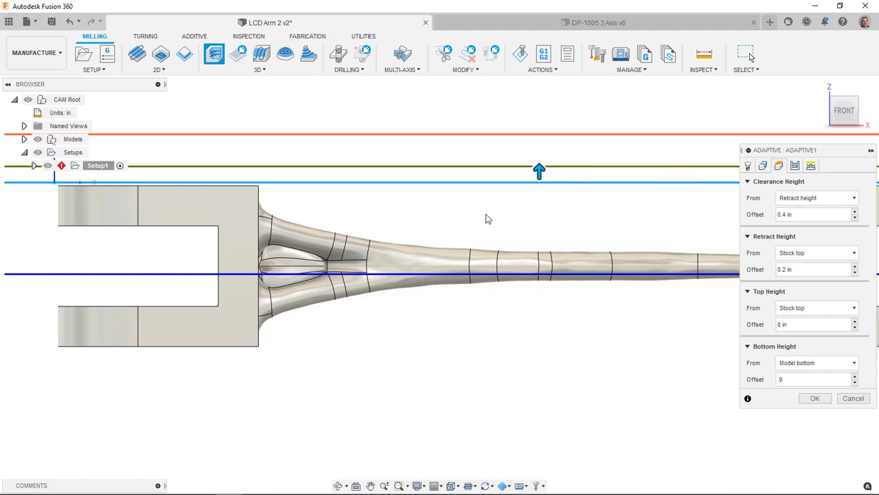
middle_click_drag(487, 218, 448, 236, "shift")
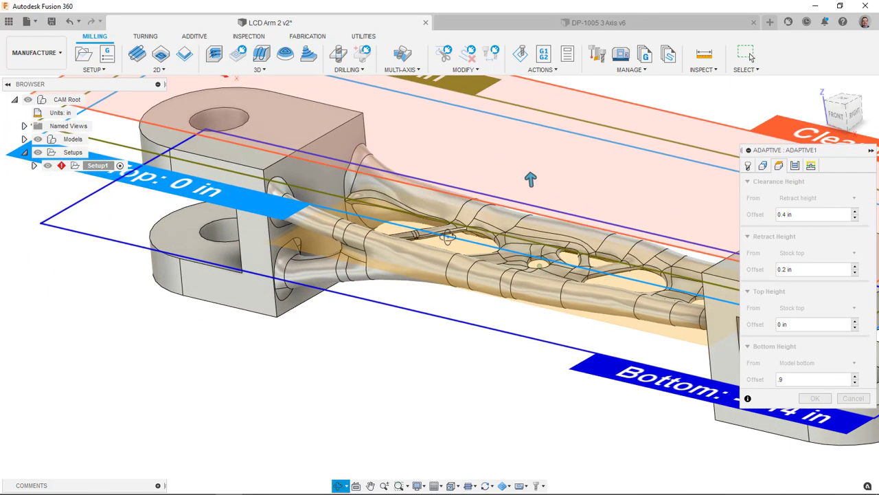
Tick Order By Area in Adaptive1's passes and dismiss the Optimal Load help card
left_click(795, 165)
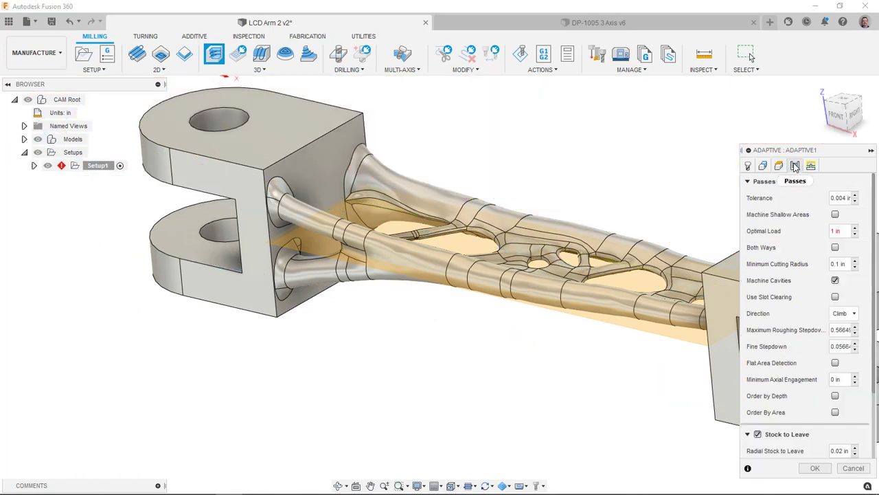
middle_click_drag(673, 192, 579, 174, "shift")
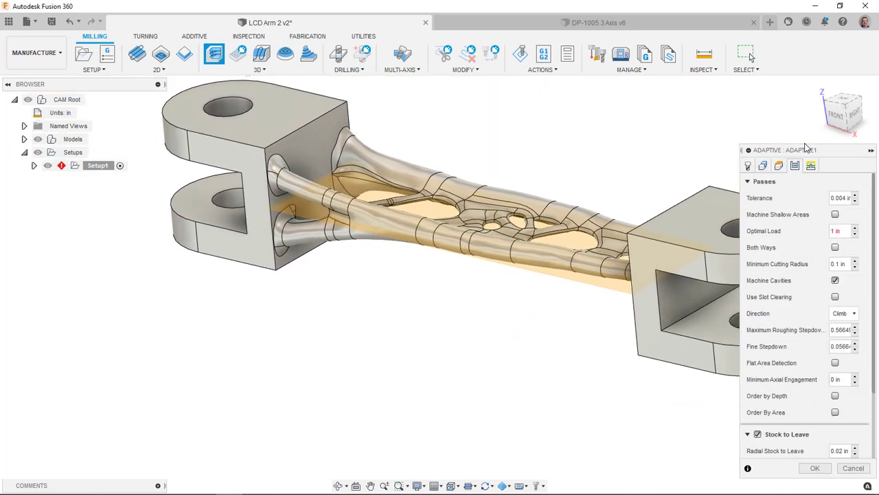
left_click_drag(808, 150, 786, 103)
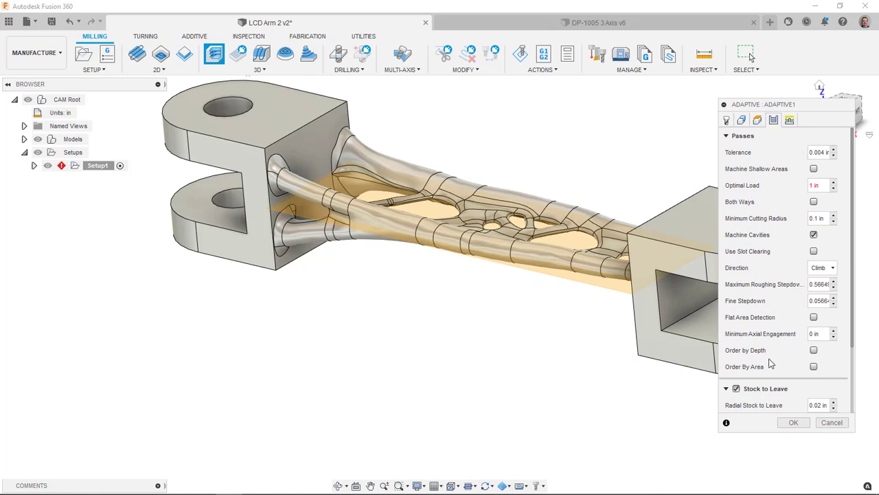
left_click(815, 368)
left_click_drag(812, 109, 867, 110)
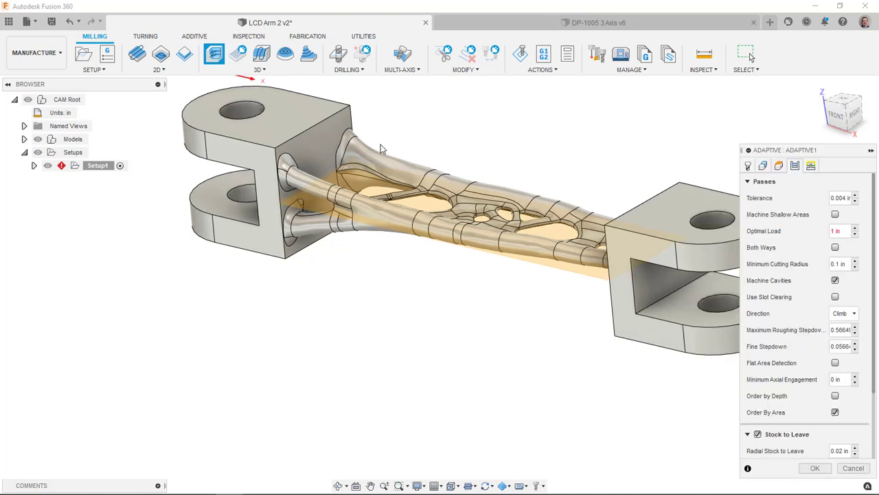
middle_click_drag(381, 149, 299, 216)
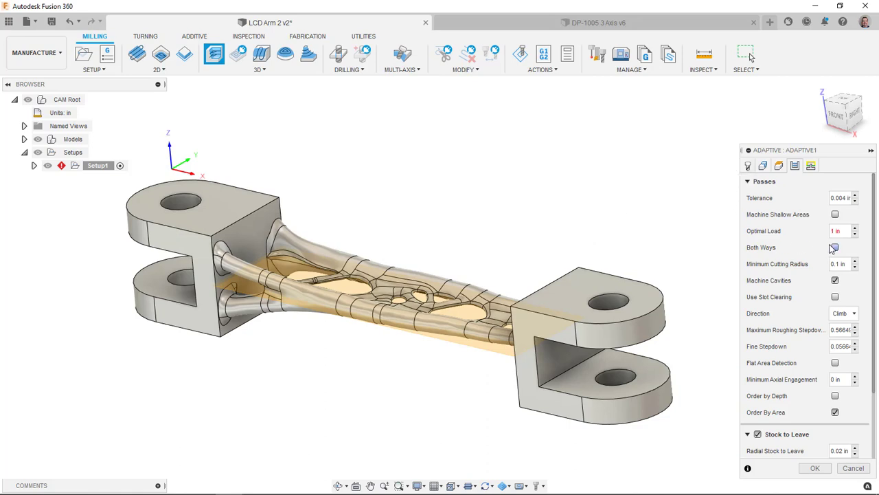
mouse_move(846, 233)
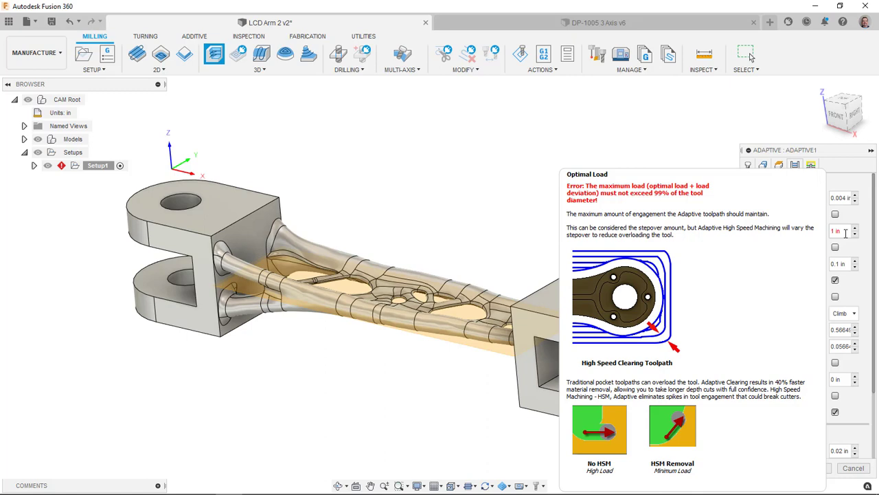
left_click(846, 232)
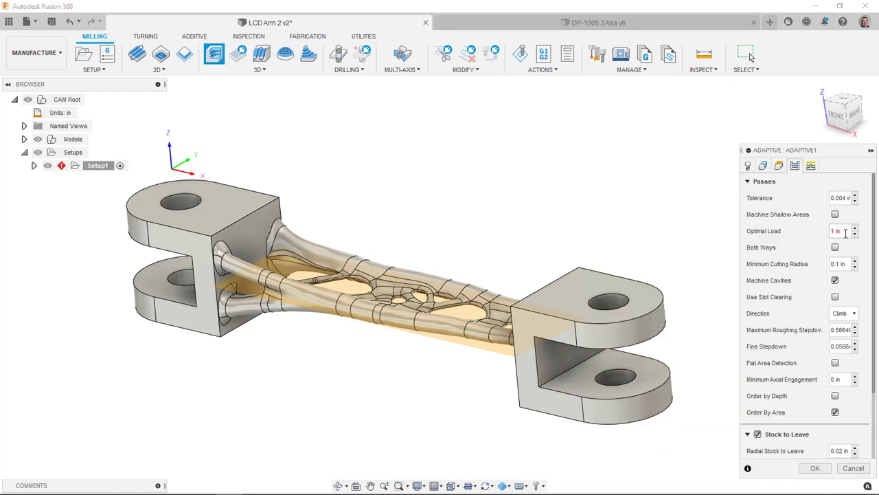
Set Optimal Load to the expression tool_diameter*.2 (0.2 in) and accept Adaptive1
right_click(845, 232)
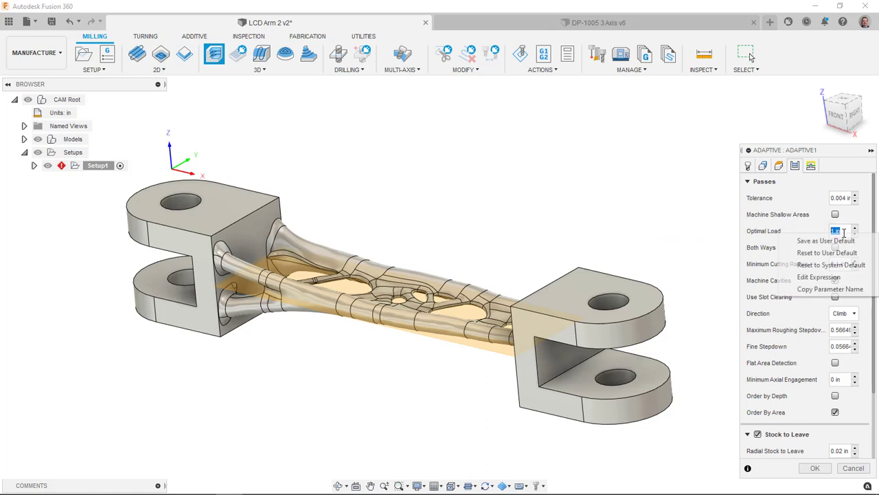
left_click(821, 277)
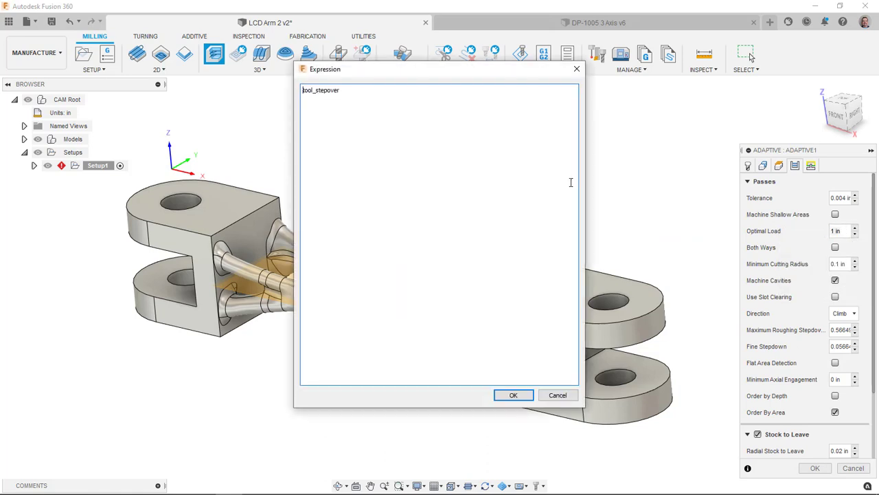
left_click(347, 90)
key("BackSpace")
key("BackSpace")
key("BackSpace")
key("BackSpace")
key("BackSpace")
key("BackSpace")
key("BackSpace")
key("BackSpace")
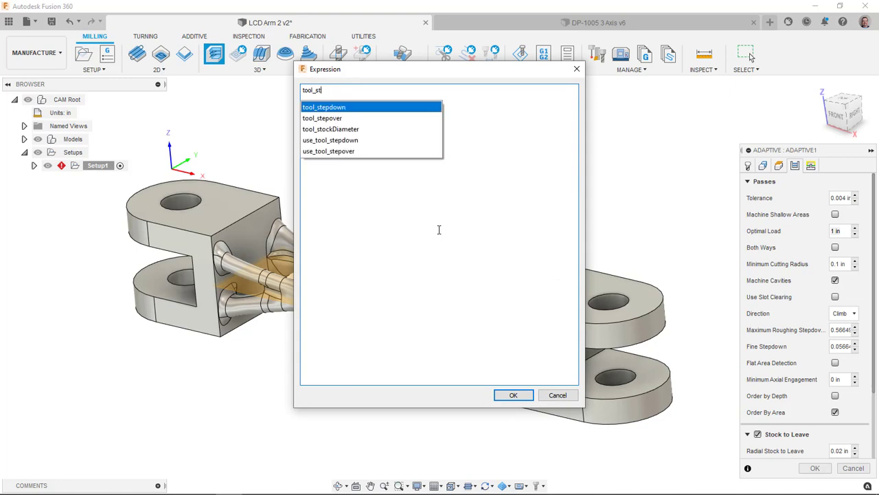
type("d")
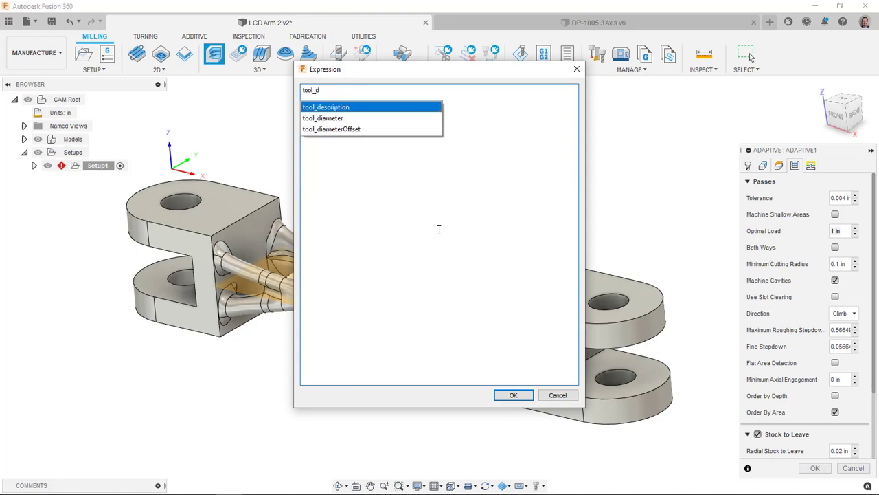
left_click(341, 118)
type("*.2")
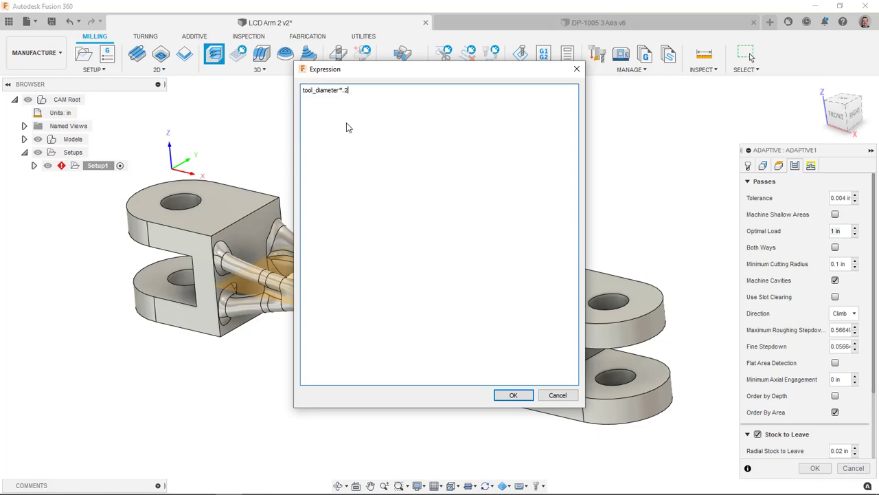
left_click(513, 396)
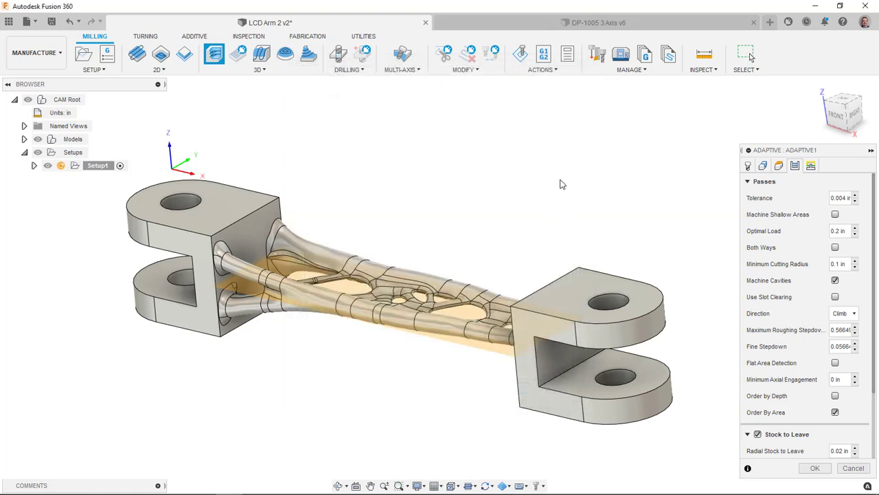
left_click(816, 468)
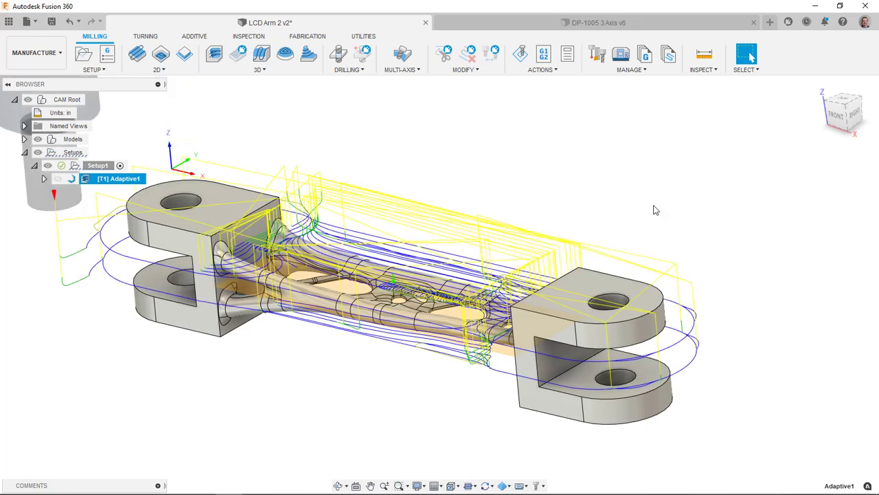
Inspect Adaptive1's generated toolpath, then bring up its Create Derived Operation > 3D Milling menu
middle_click_drag(492, 196, 512, 193, "shift")
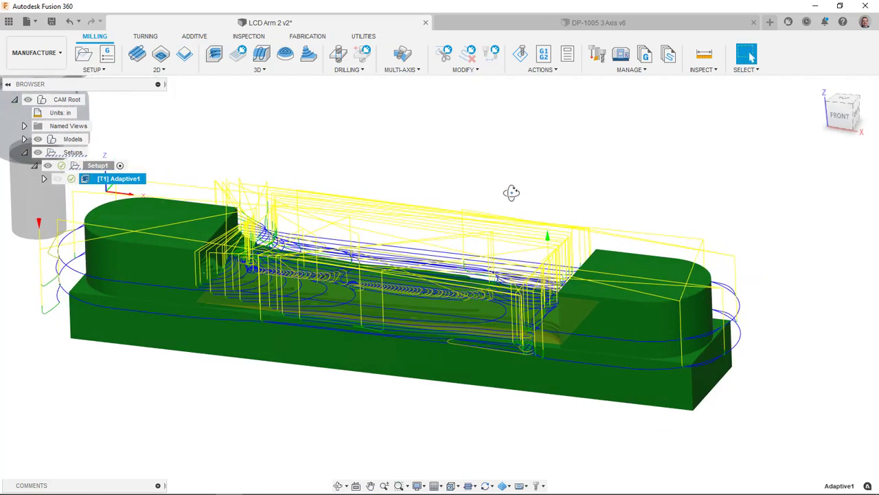
middle_click_drag(330, 160, 362, 171)
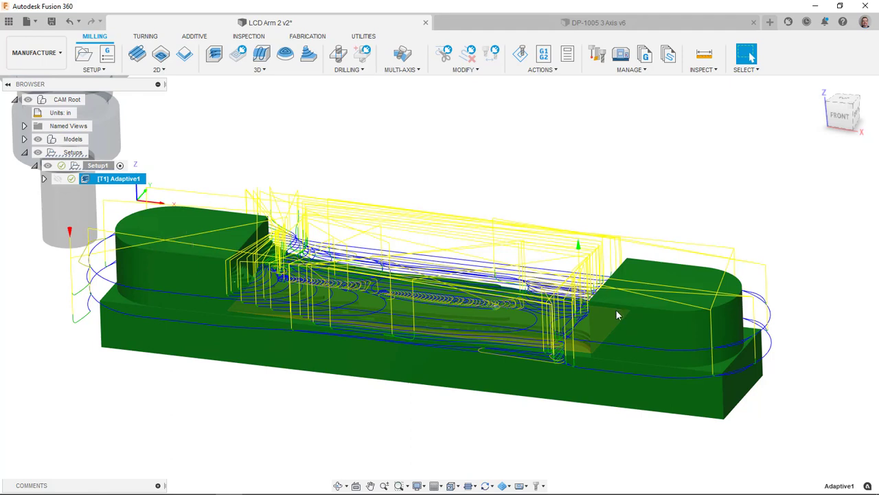
middle_click_drag(434, 189, 492, 183)
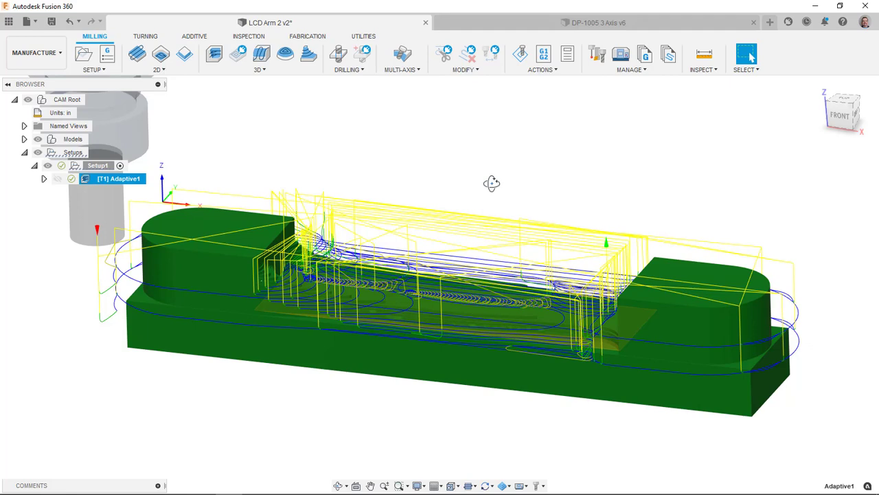
right_click(100, 183)
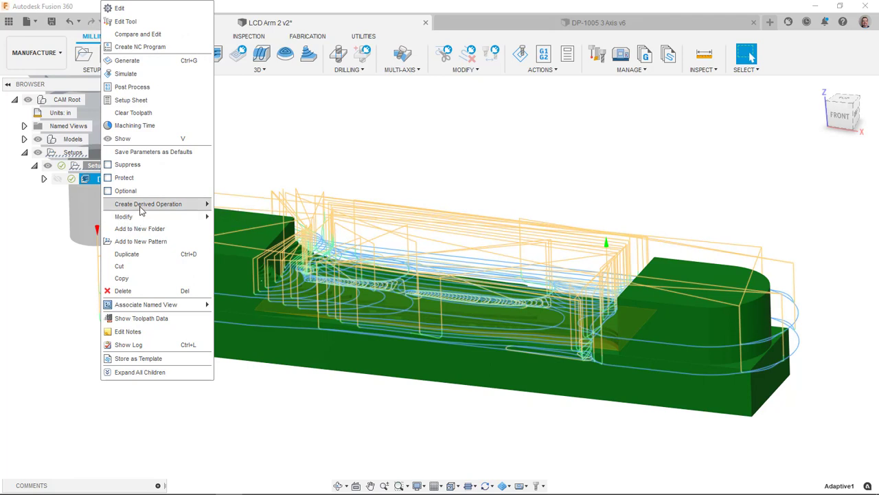
mouse_move(141, 210)
mouse_move(276, 210)
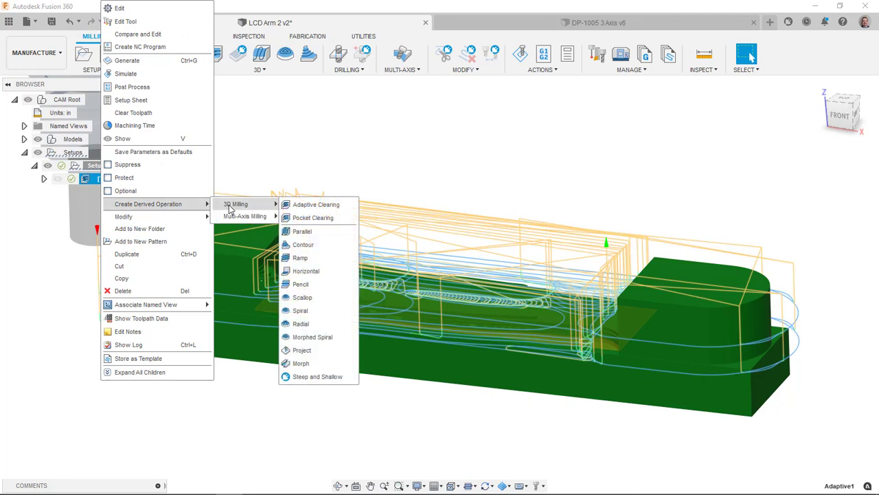
Derive Adaptive2 and pick the 1/4" Flat Endmill from Library tools filtered to 0.25 in flat end mills
left_click(329, 205)
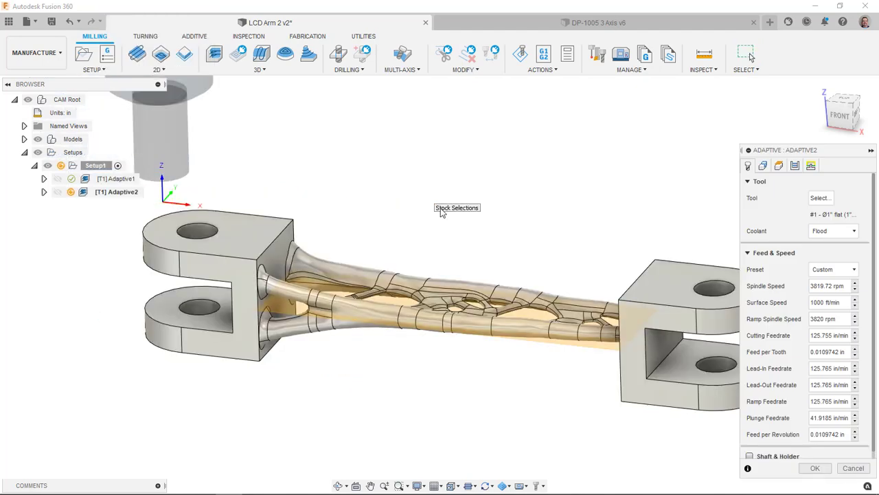
left_click(821, 198)
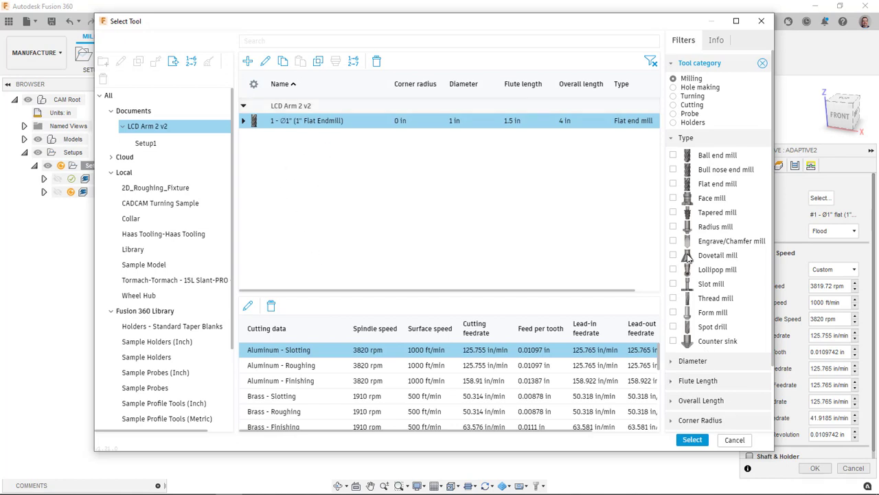
left_click(674, 361)
left_click(684, 392)
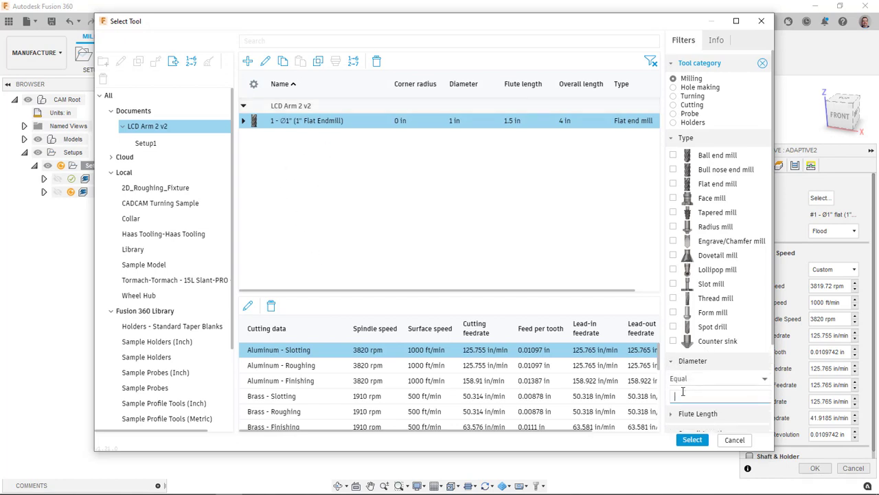
type(".25")
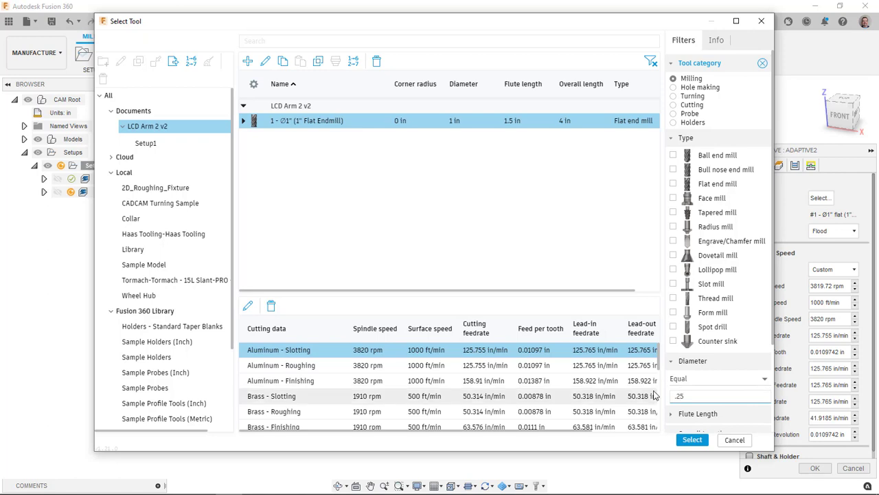
left_click(146, 310)
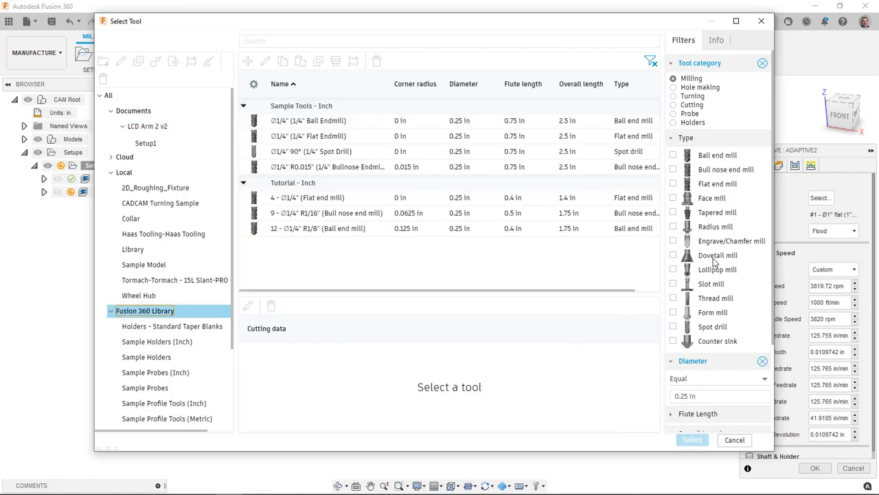
left_click(673, 184)
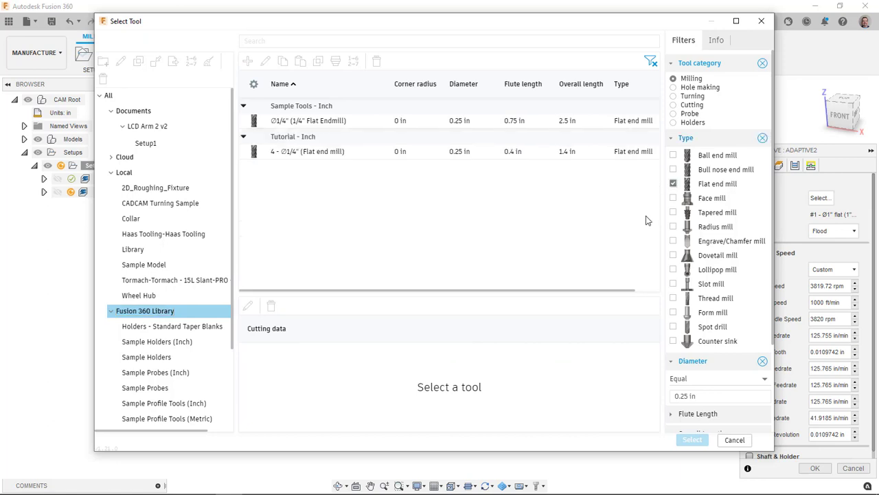
left_click(299, 121)
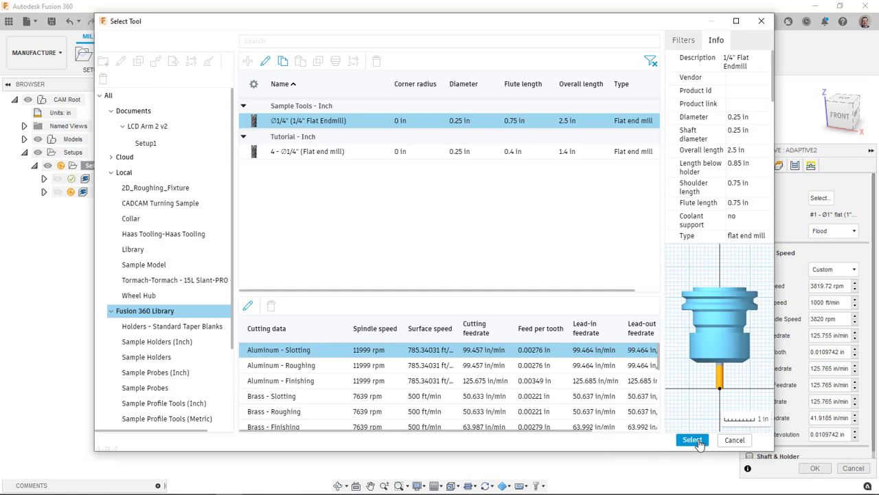
Assign the 1/4" endmill to Adaptive2 and set Rest Machining Adjustment to Machine cusps
left_click(693, 440)
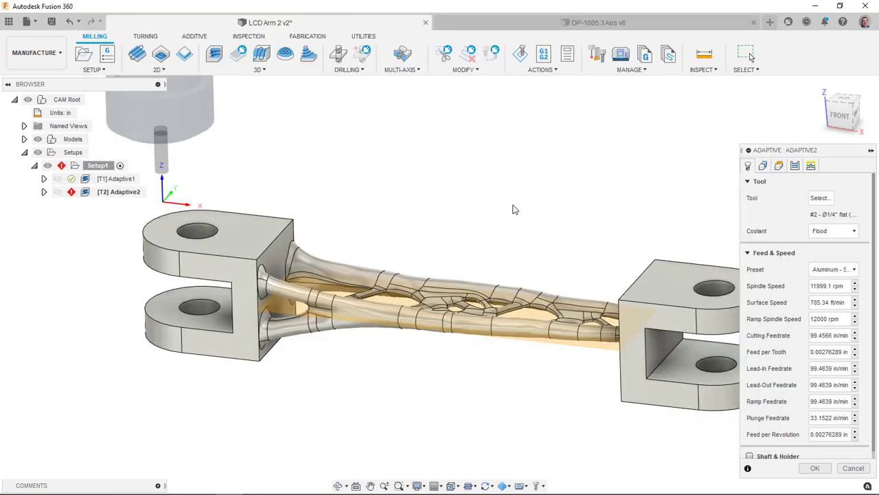
left_click(764, 167)
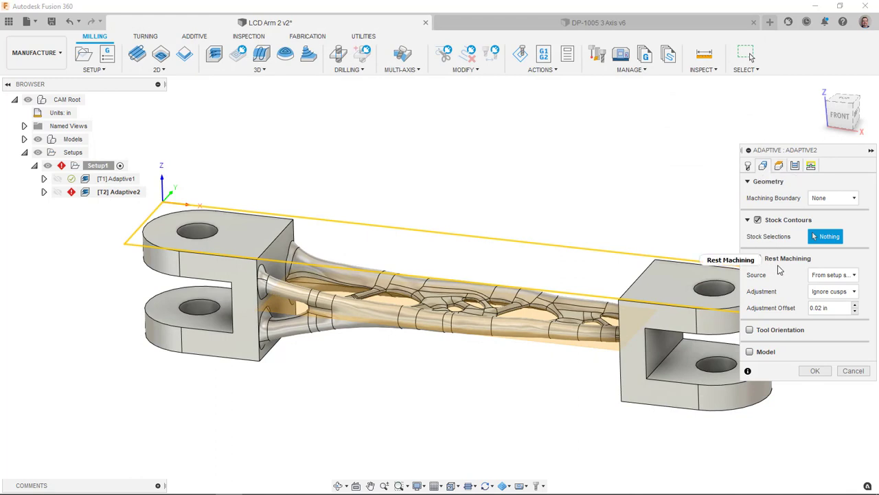
left_click(848, 294)
left_click(855, 335)
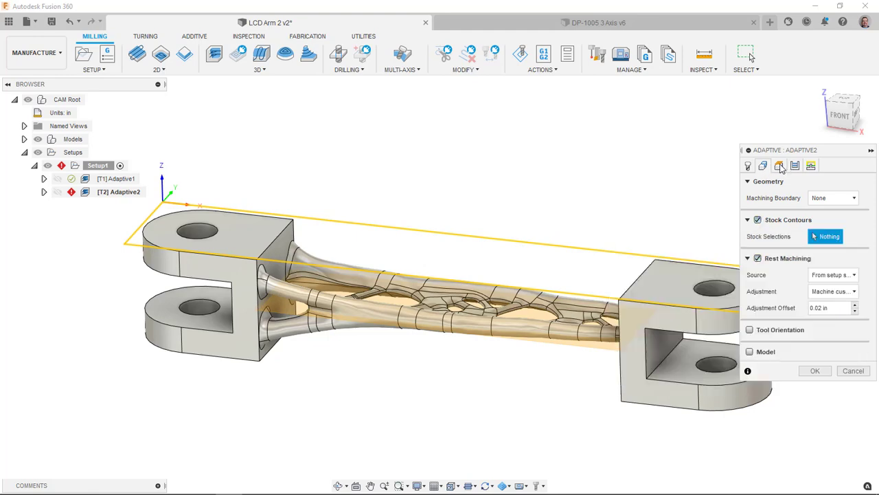
Change Adaptive2's Optimal Load expression to tool_diameter*.2, giving 0.05 in
left_click(779, 166)
left_click(795, 167)
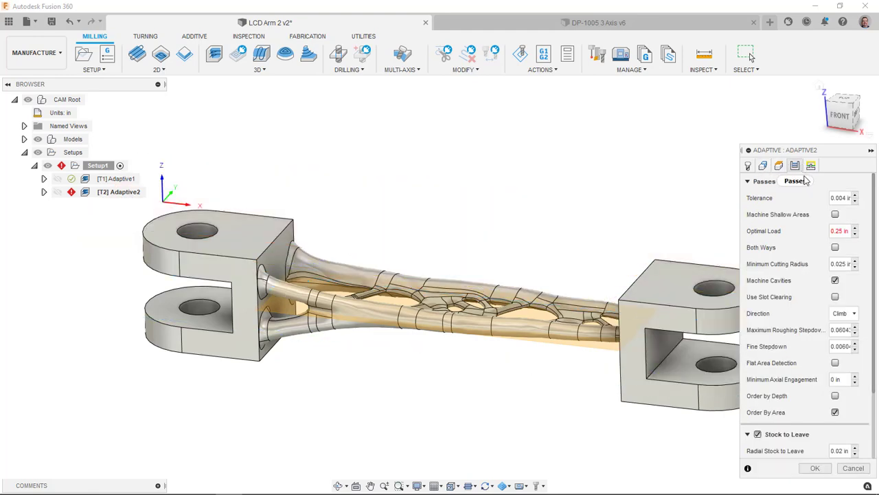
right_click(848, 231)
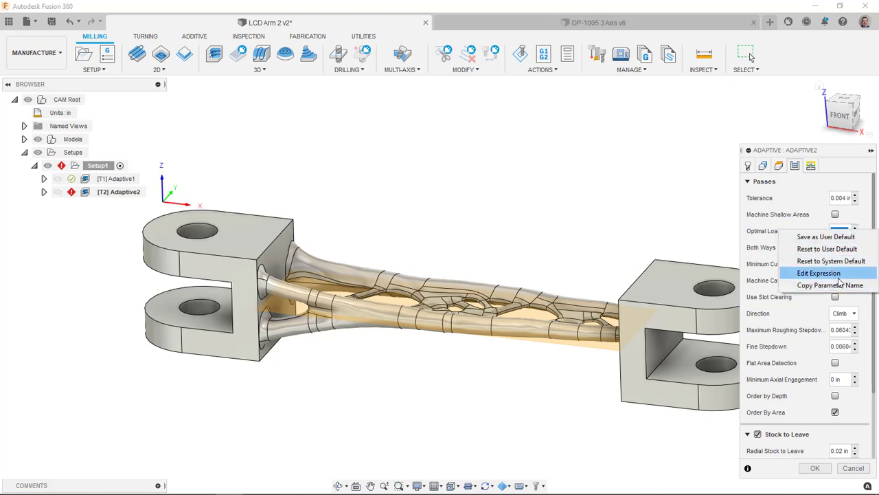
left_click(819, 273)
key("BackSpace")
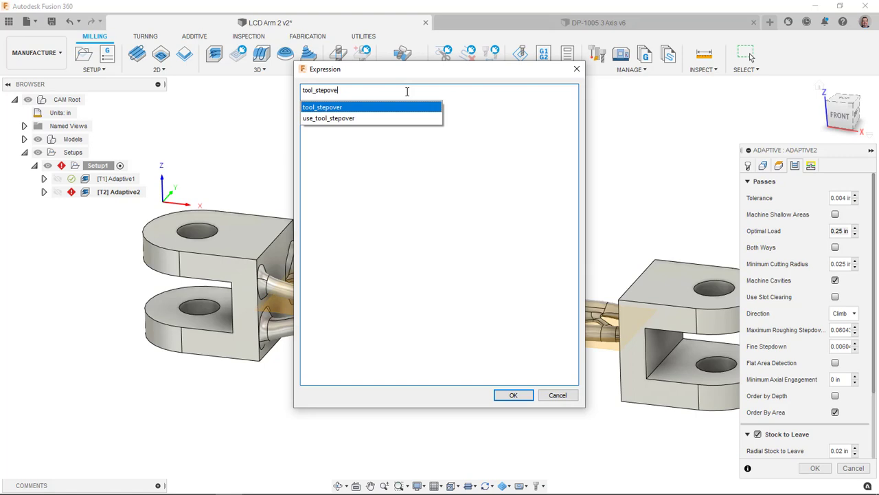
key("BackSpace")
key("BackSpace")
key("BackSpace")
key("BackSpace")
key("BackSpace")
key("BackSpace")
key("BackSpace")
type("di")
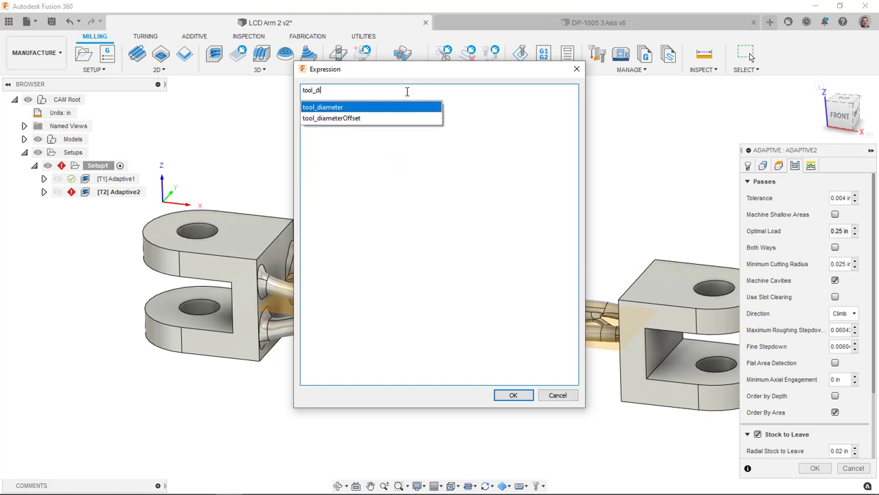
type("ameter*.2")
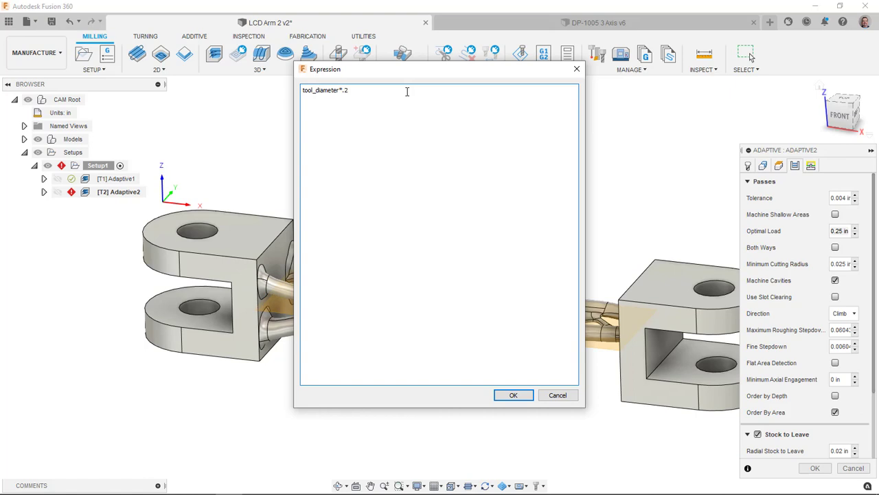
left_click(526, 397)
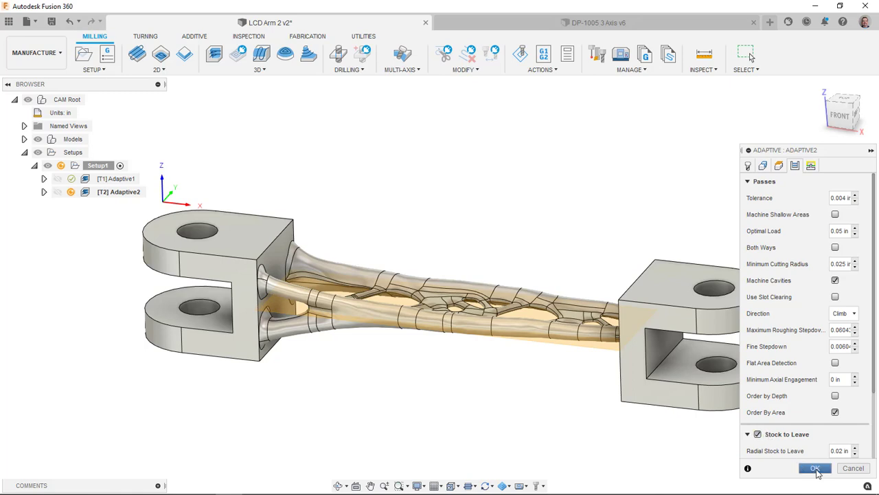
Keep the rest source as From previous operation(s) and generate Adaptive2, taking 0:35:58
left_click(815, 468)
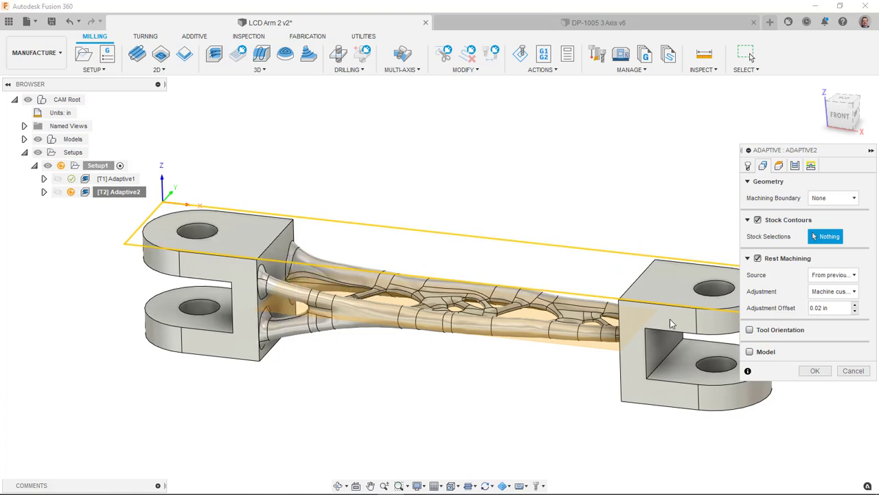
left_click(833, 275)
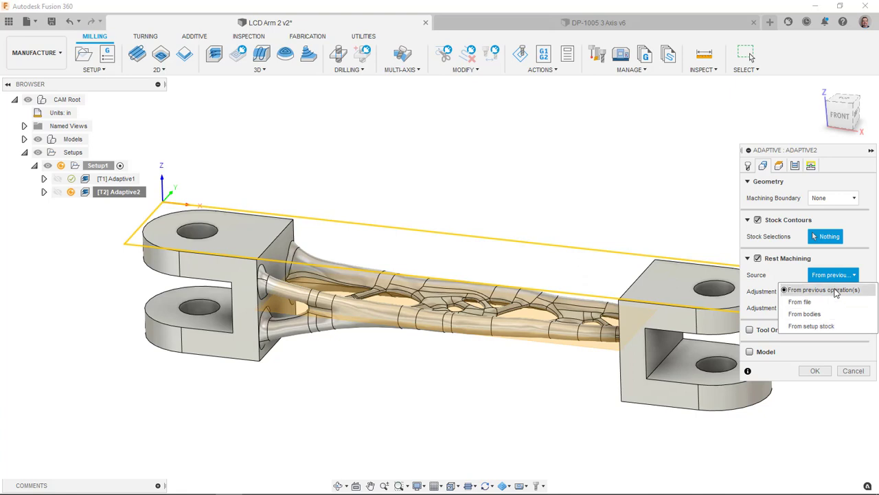
left_click(841, 292)
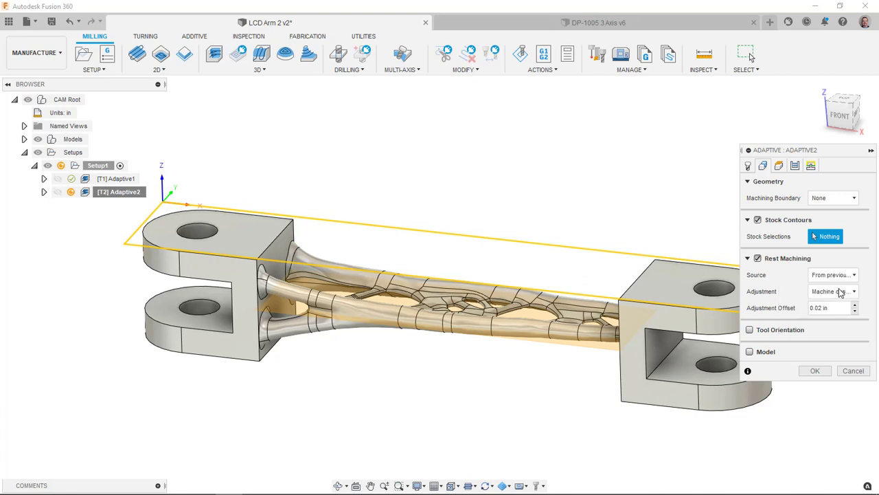
left_click(816, 371)
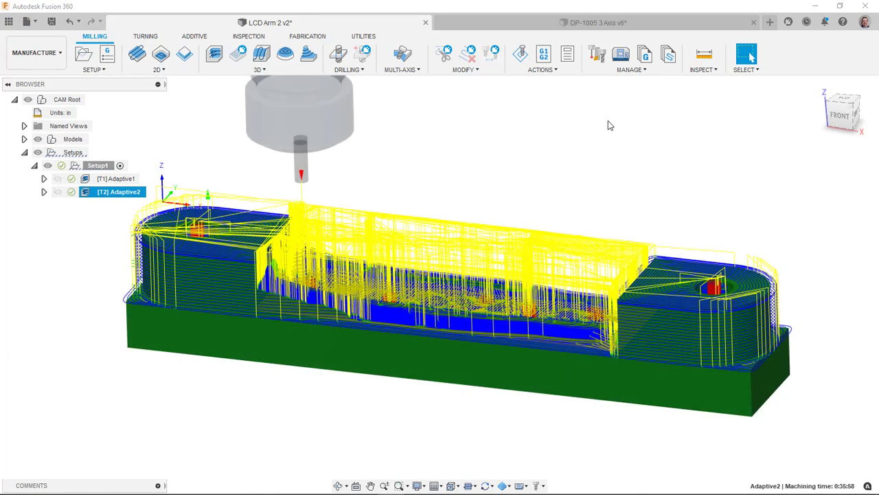
Orbit to inspect Adaptive2's toolpaths, then deselect it so only the shaded LCD arm shows
mouse_move(619, 151)
middle_mouse_down("shift")
mouse_move(601, 153)
mouse_move(616, 163)
middle_mouse_up("shift")
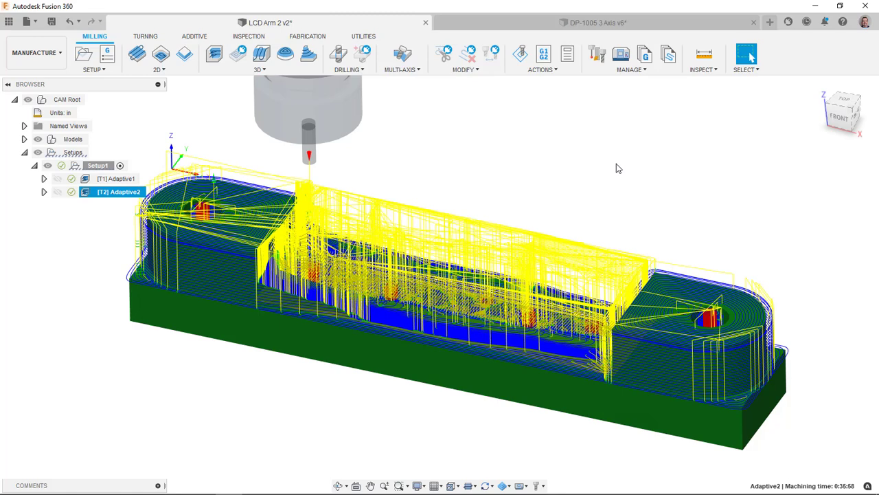
left_click(616, 168)
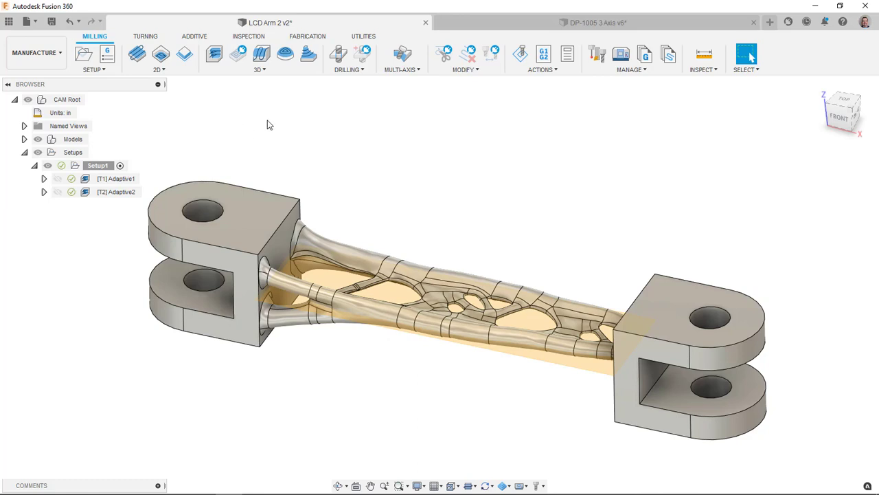
Create a Parallel operation using the 1/4" Ball Endmill, filtered by 0.25 in diameter, from the Fusion 360 Library
left_click(266, 69)
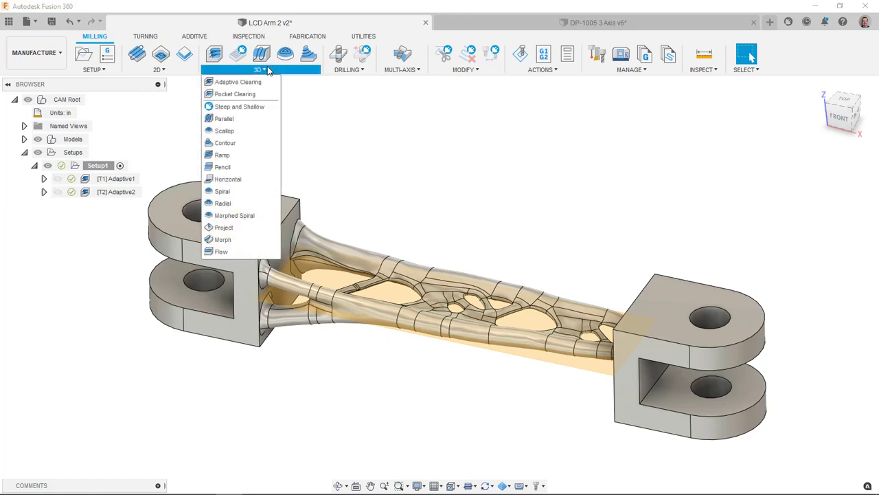
left_click(226, 119)
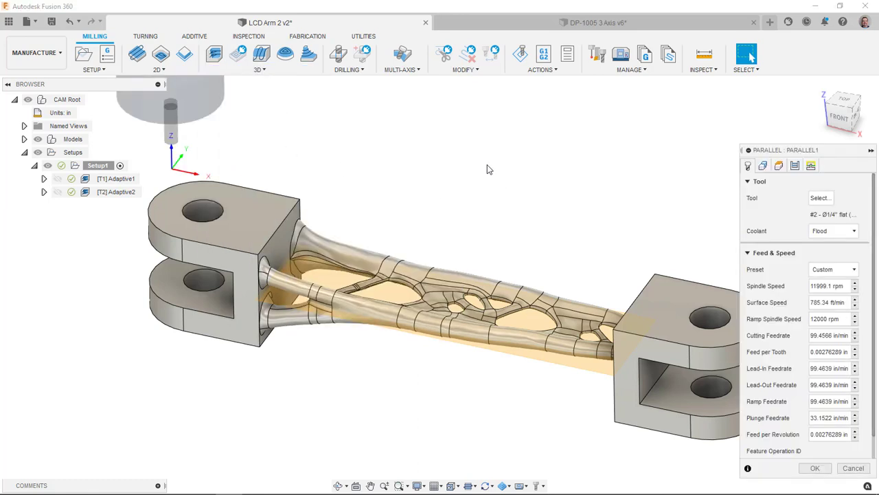
left_click(819, 198)
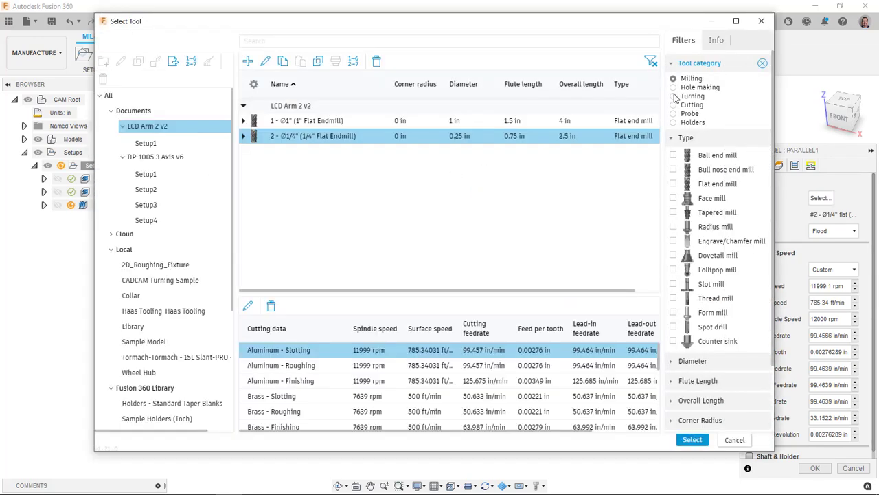
left_click(673, 156)
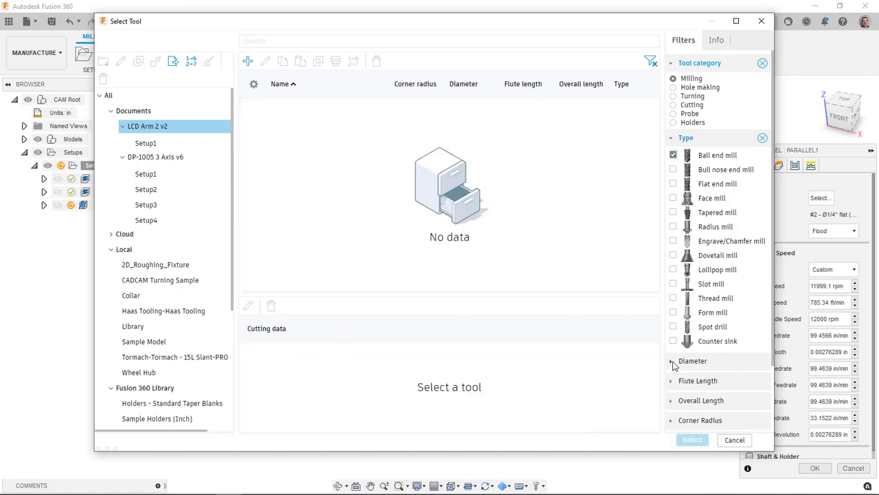
left_click(674, 362)
left_click(688, 393)
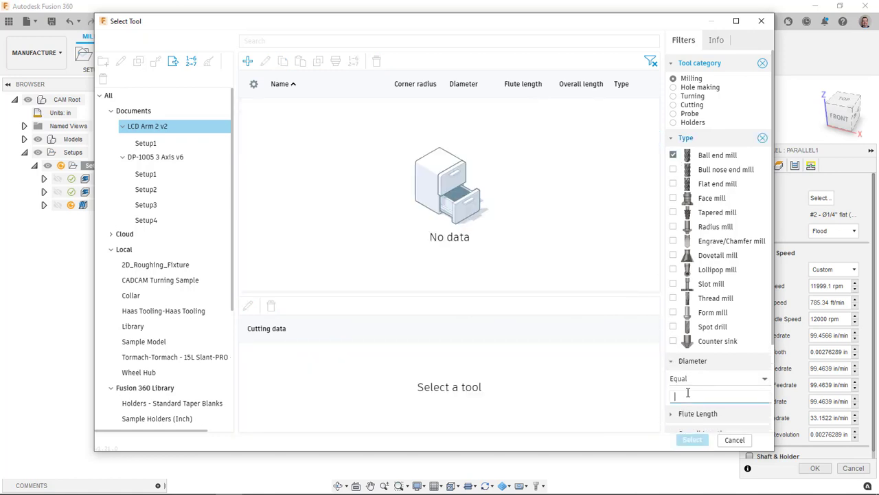
type(".25")
left_click(162, 389)
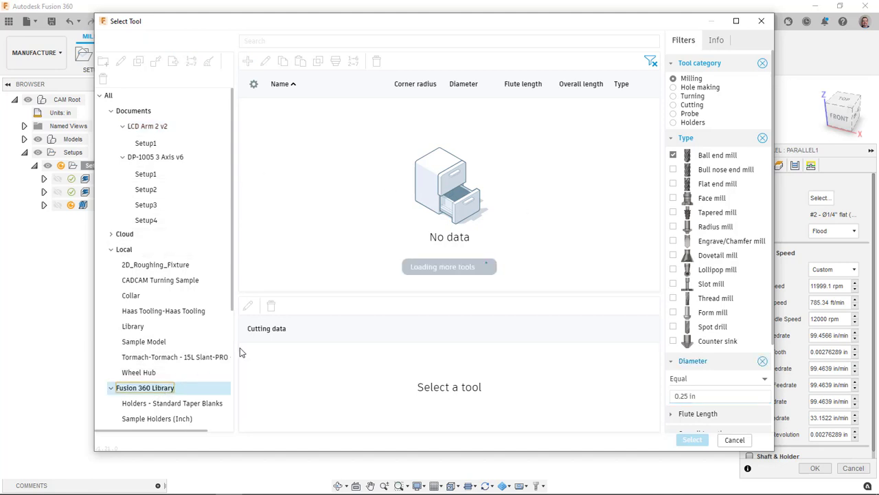
left_click(294, 120)
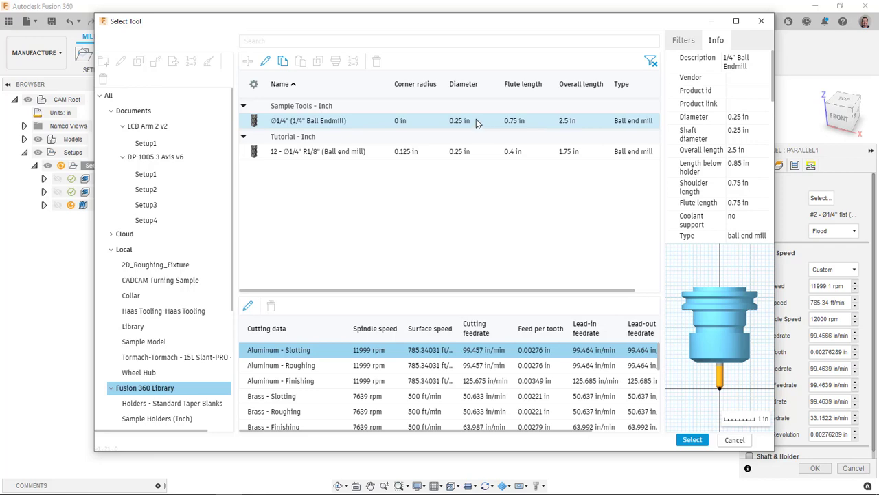
left_click(692, 440)
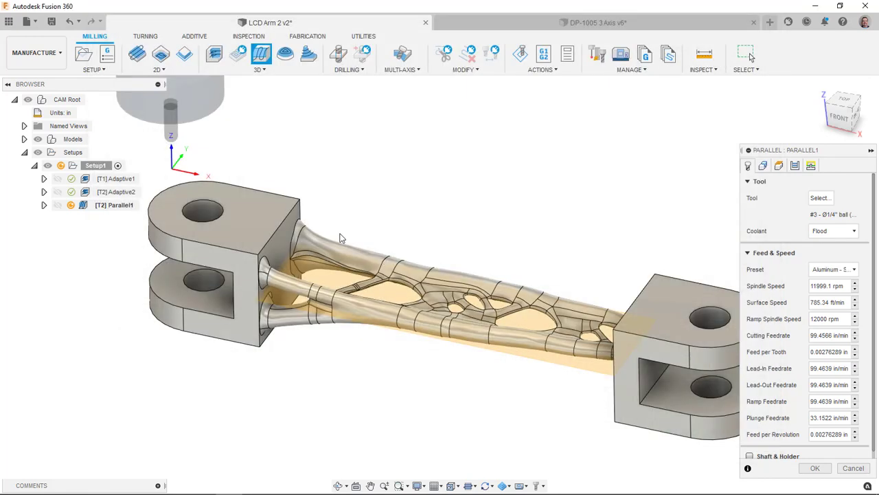
Edit the 1/4" ball end mill's cutter geometry, setting its flute length to 1.6 in
left_click(821, 199)
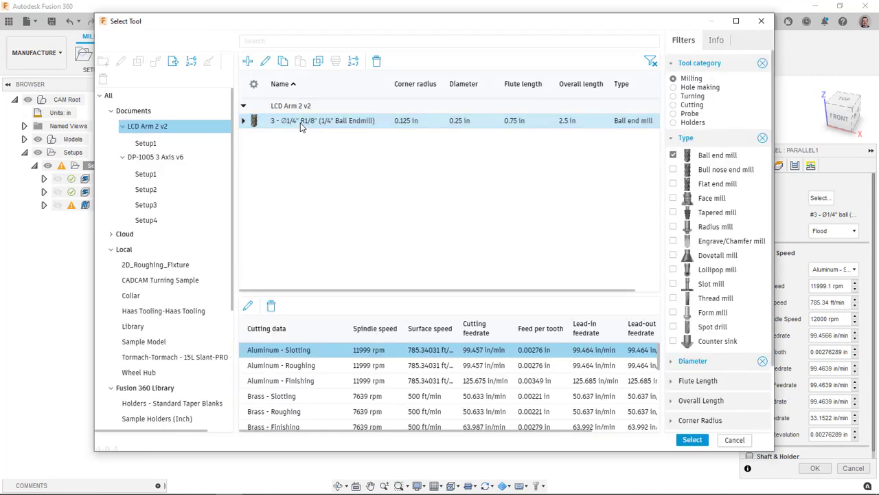
right_click(300, 127)
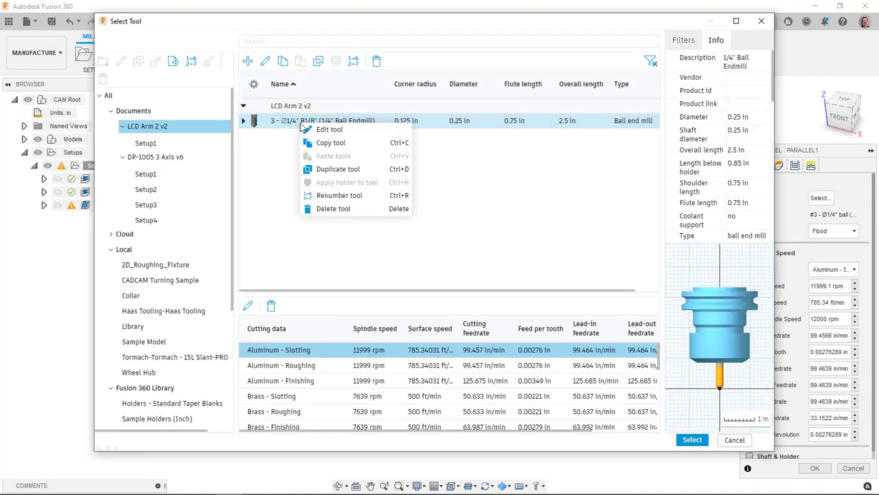
left_click(292, 170)
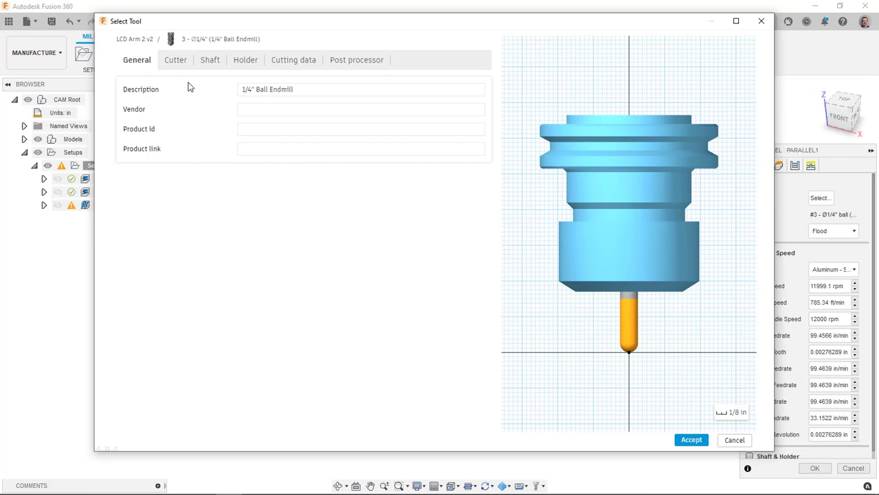
left_click(179, 63)
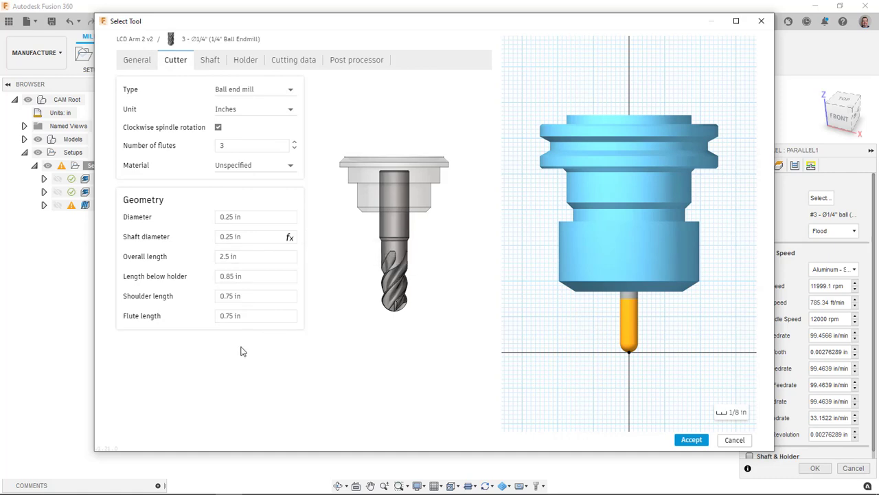
left_click(231, 315)
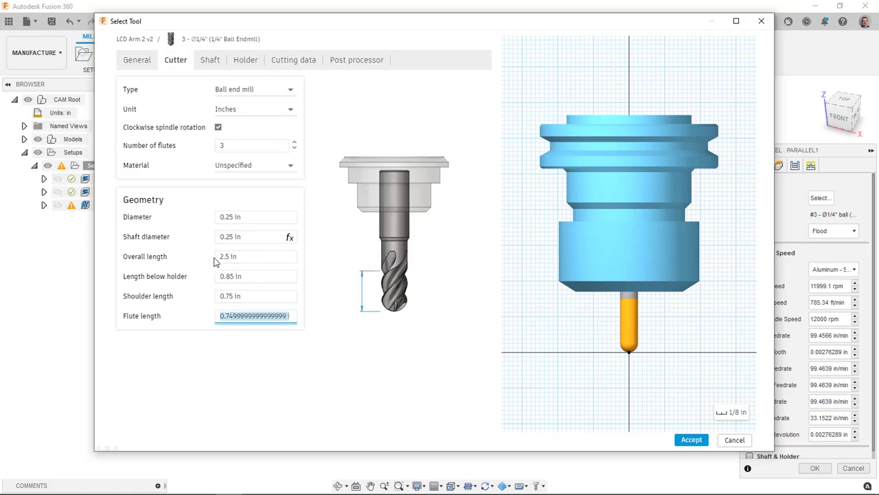
type("1")
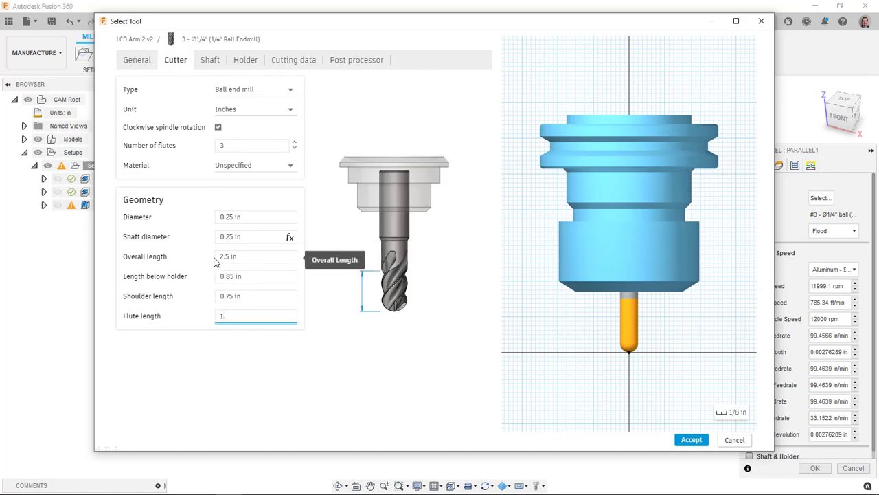
type(".6")
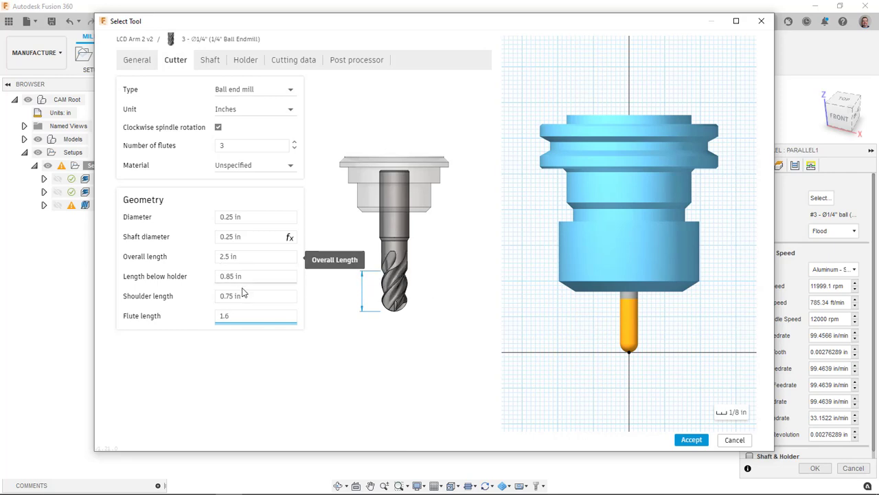
left_click(250, 292)
Set shoulder length 1.6 in and length below holder 1.6875 in, then use the edited tool
type("1.6")
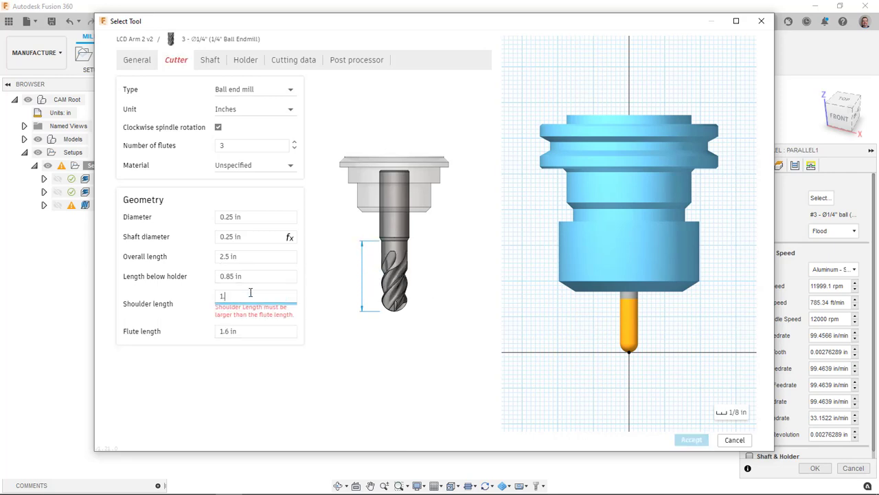
left_click(256, 276)
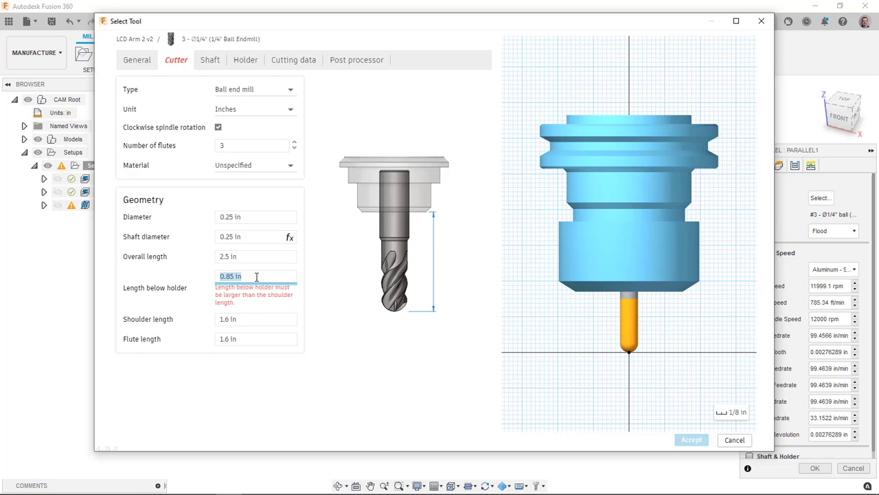
type("1.6875")
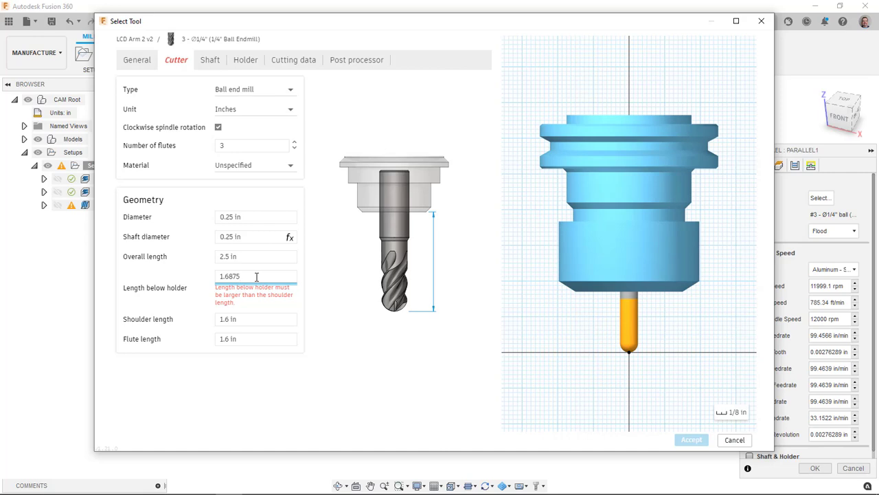
left_click(249, 256)
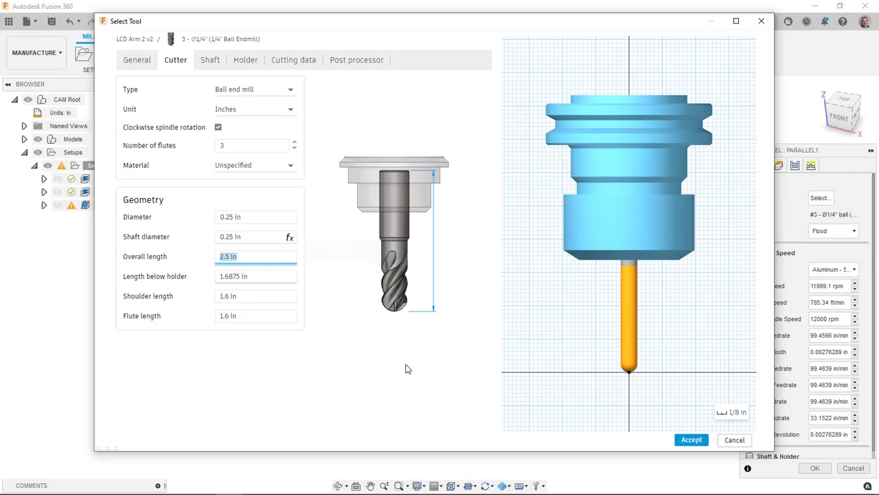
left_click(698, 441)
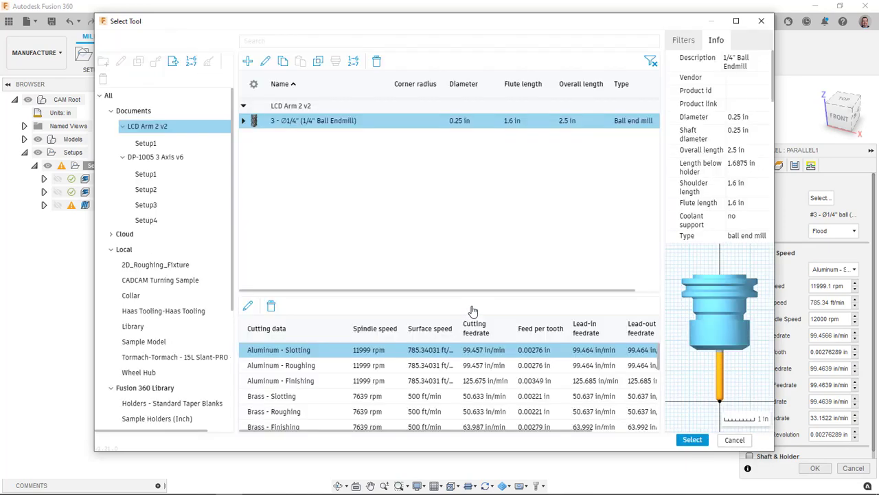
left_click(693, 439)
left_click(763, 166)
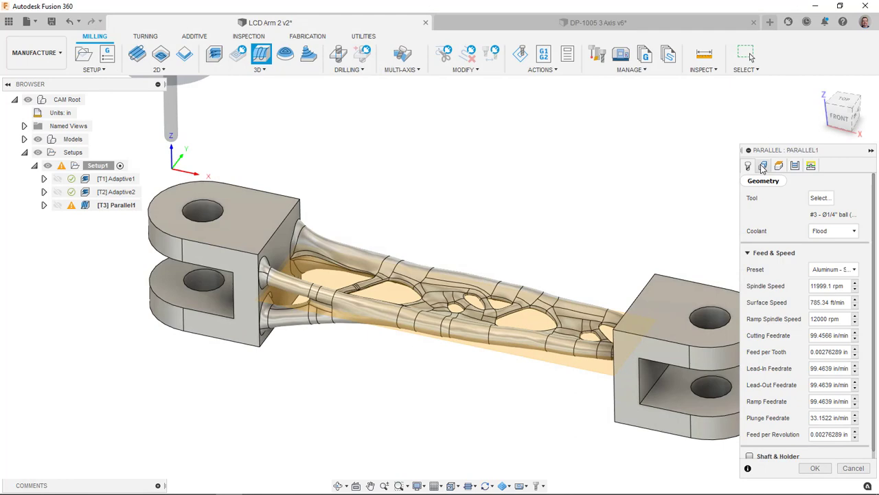
scroll(508, 167, "down", 3)
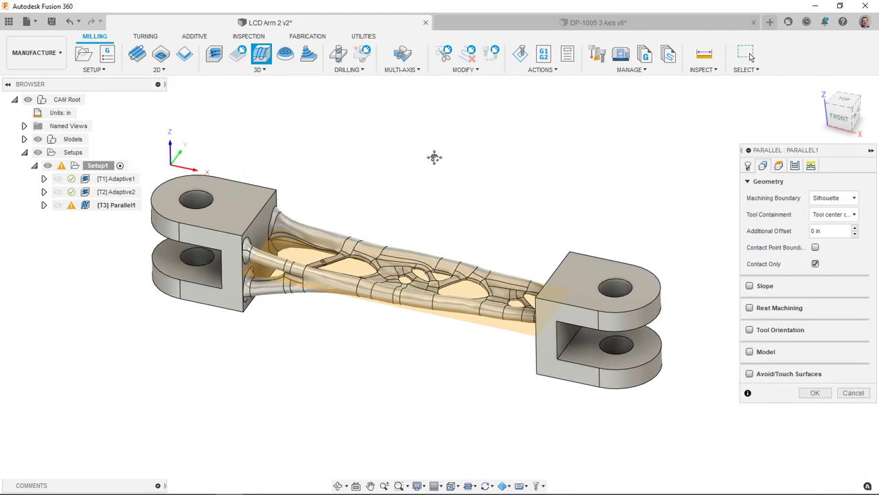
Set Parallel1's top height from Selection, using the right boss's top face
left_click(779, 166)
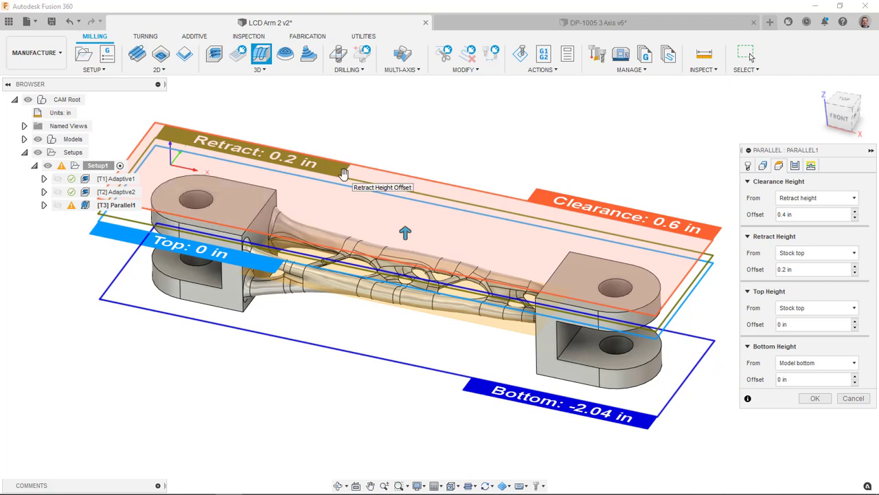
left_click(812, 310)
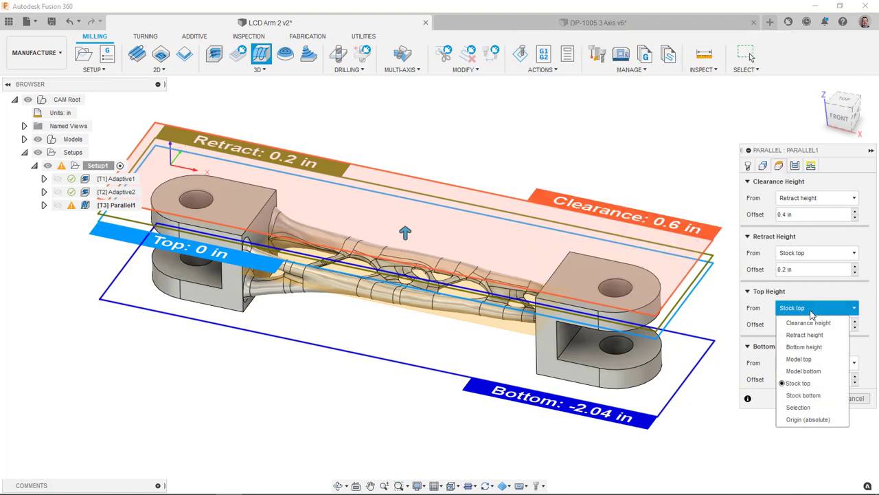
left_click(799, 407)
left_click(591, 276)
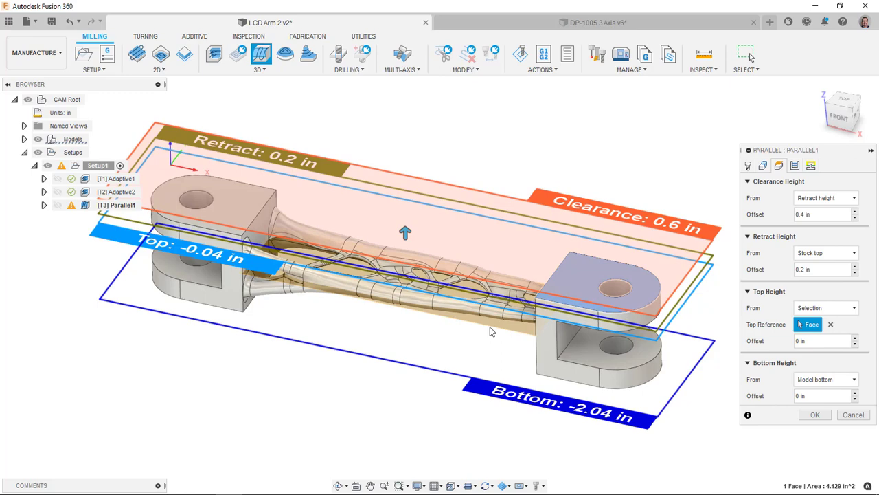
Offset the bottom height 0.9 in above the model bottom
left_click(823, 381)
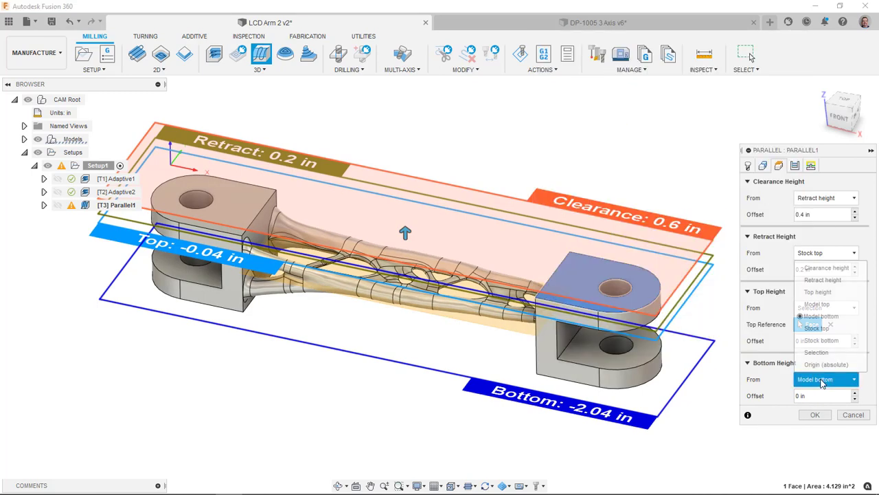
left_click(819, 396)
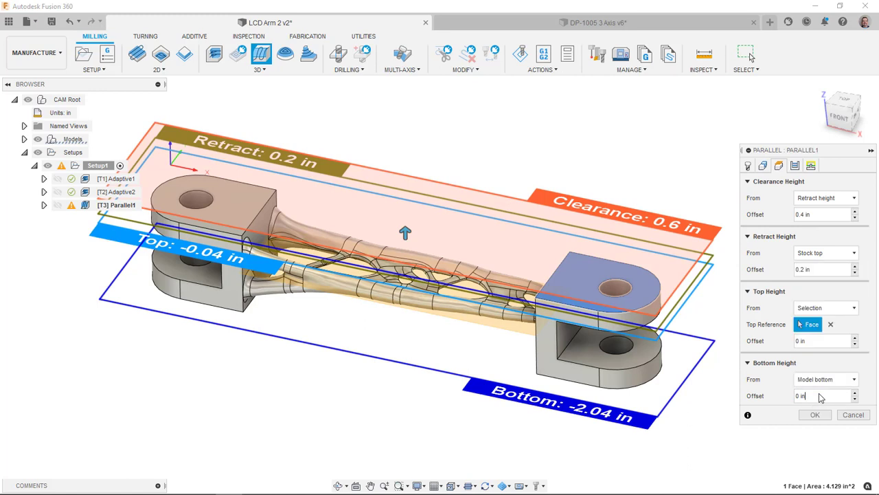
key("BackSpace")
key("BackSpace")
key("BackSpace")
type(".9")
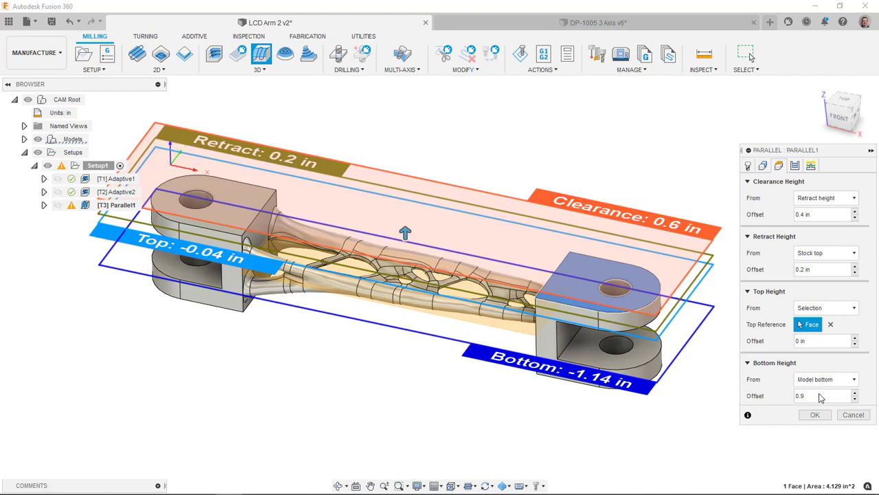
Change Parallel1's stepover on the Passes tab from 0.25 in to .0625 in
left_click(795, 165)
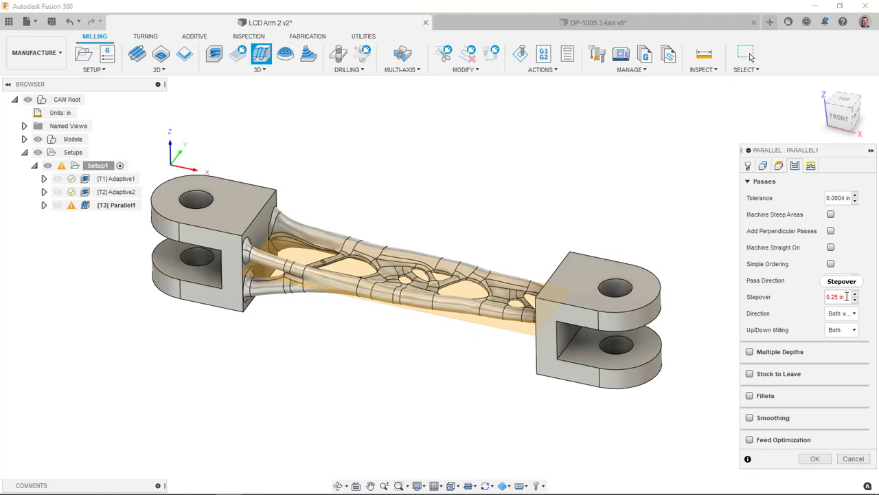
left_click_drag(847, 296, 822, 296)
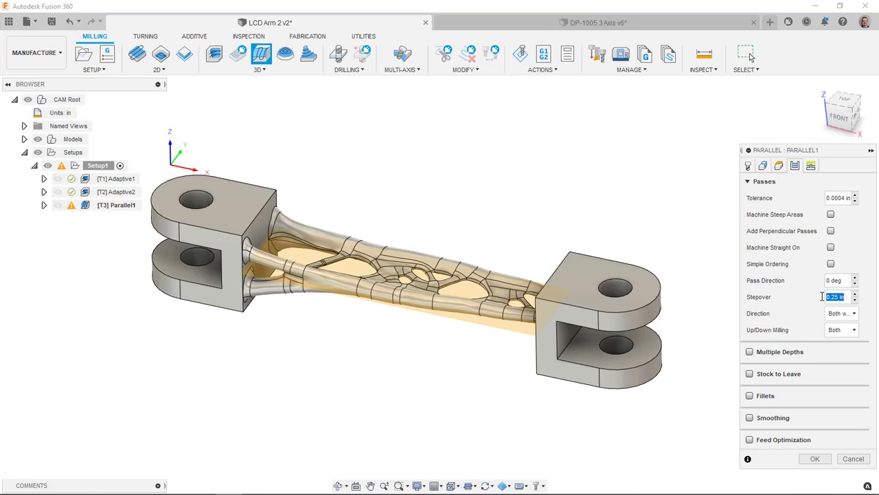
type(".0625")
Enable Rest Machining from previous operations with the Machine cusps adjustment, then accept Parallel1
left_click(764, 167)
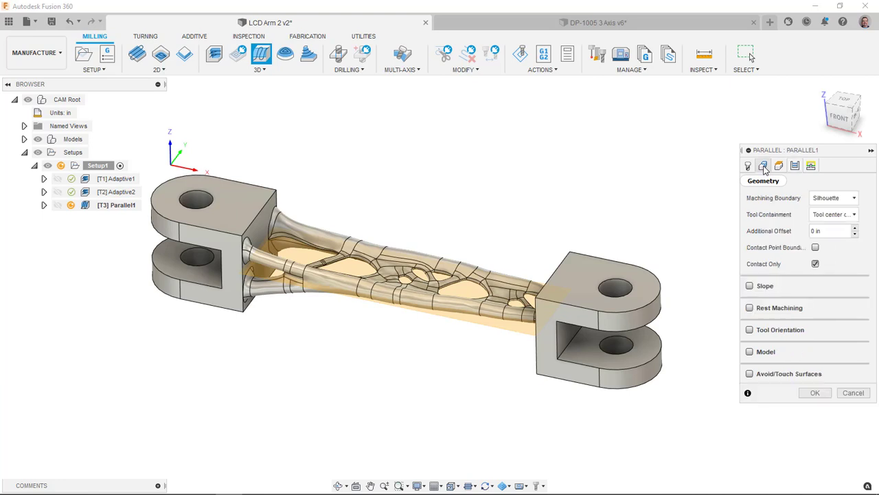
left_click(749, 309)
left_click(853, 326)
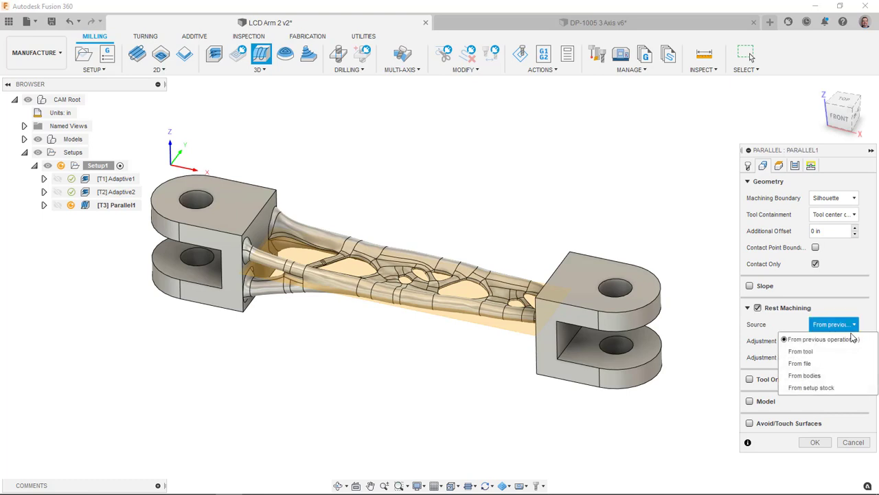
left_click(851, 339)
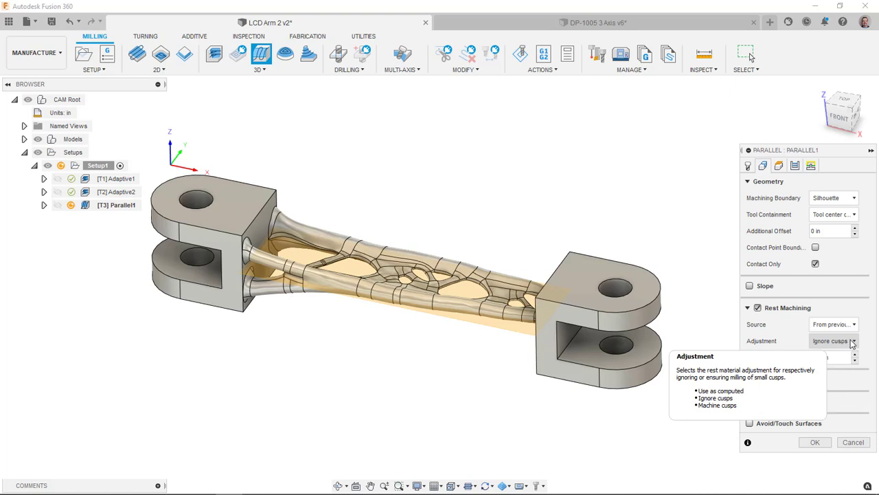
left_click(853, 342)
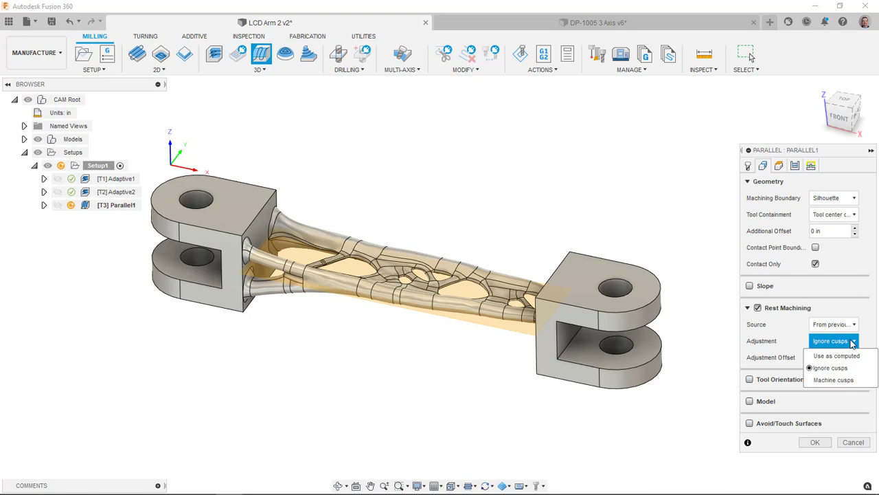
left_click(854, 380)
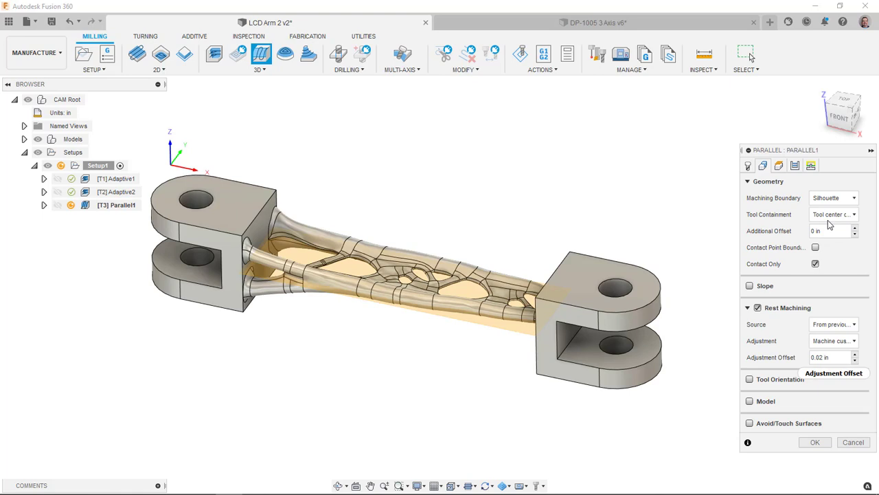
left_click(796, 167)
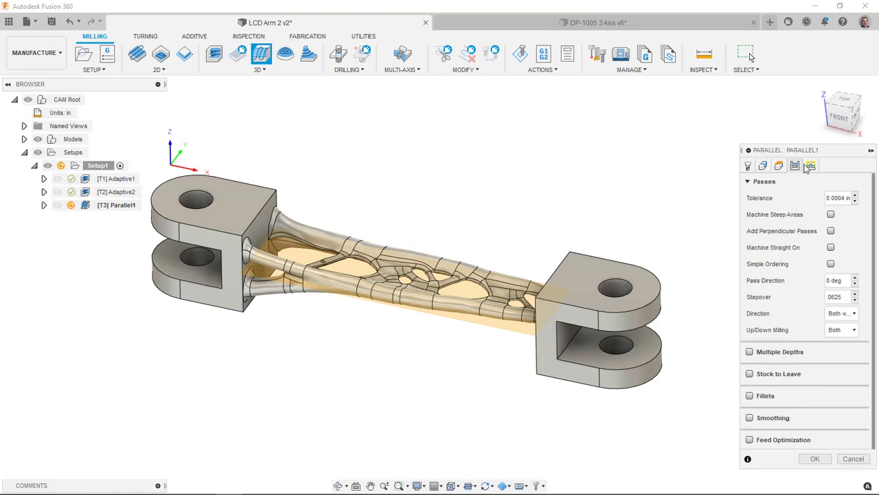
left_click(812, 167)
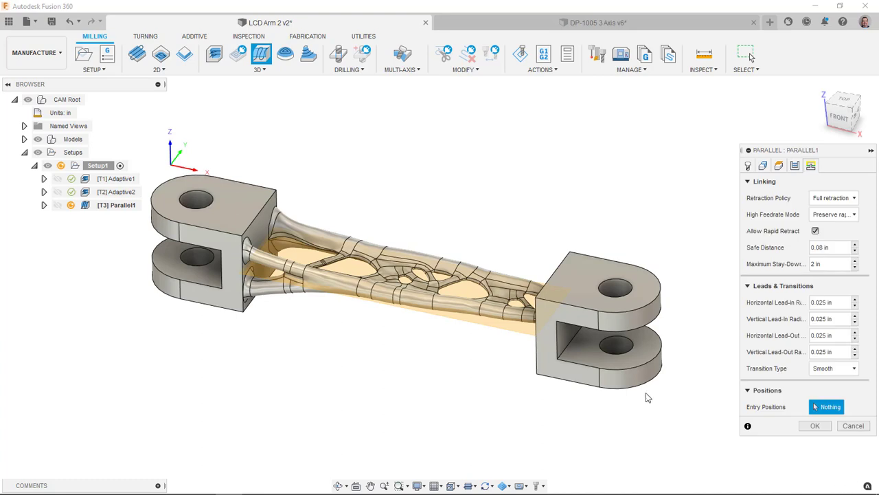
key("Escape")
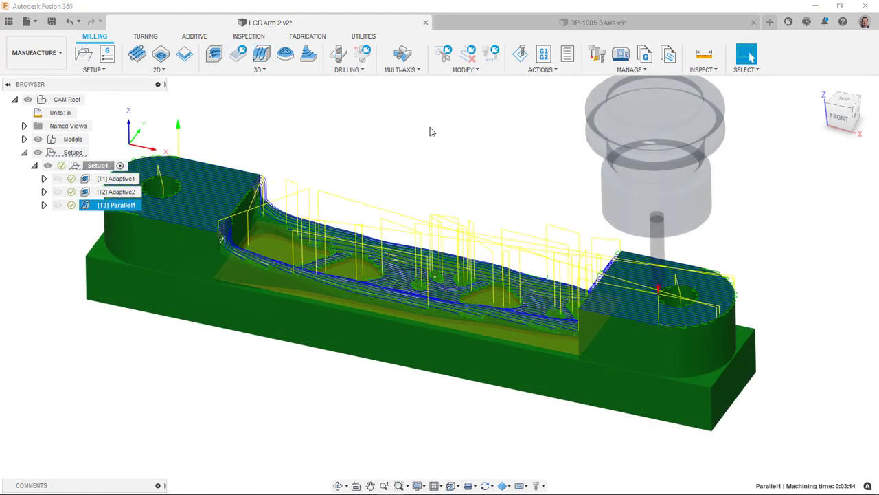
Pan to review Parallel1's toolpath over the arm, then bring up Parallel1's actions menu
middle_click_drag(433, 132, 457, 137)
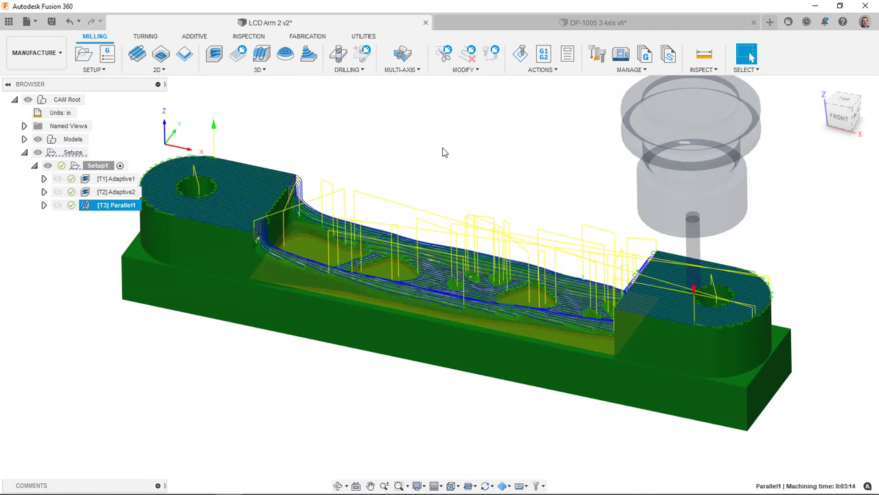
right_click(123, 211)
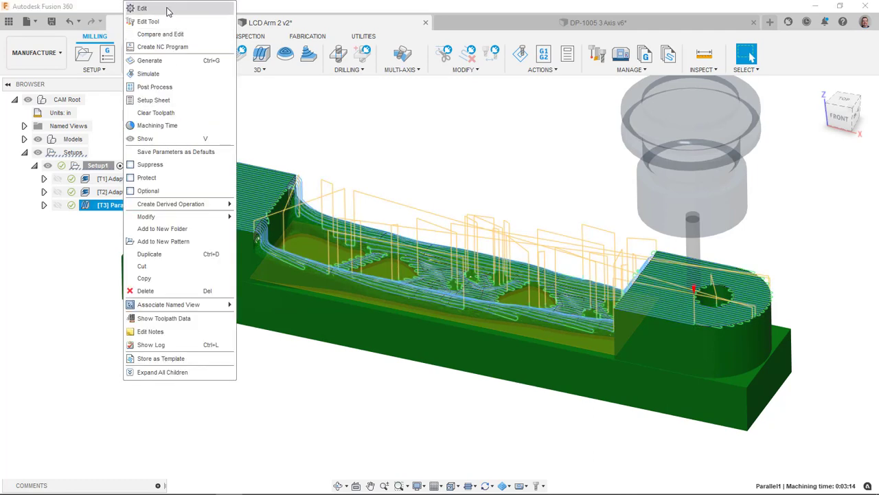
left_click(504, 273)
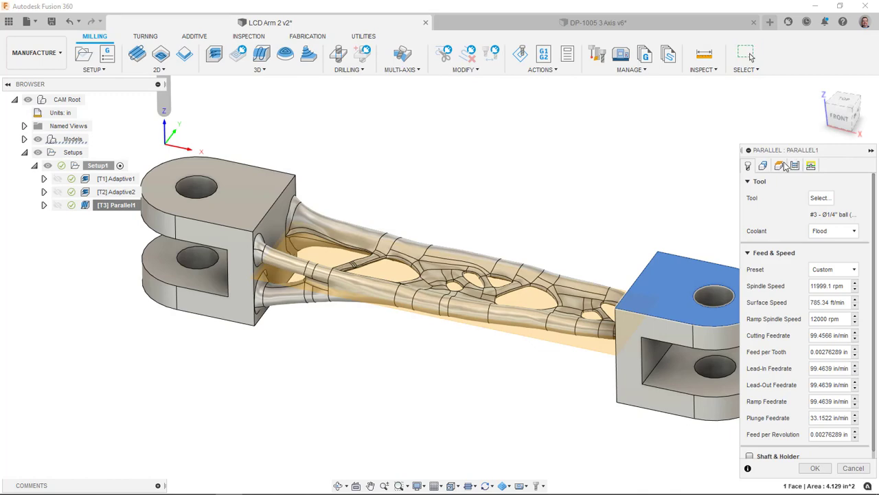
left_click(778, 166)
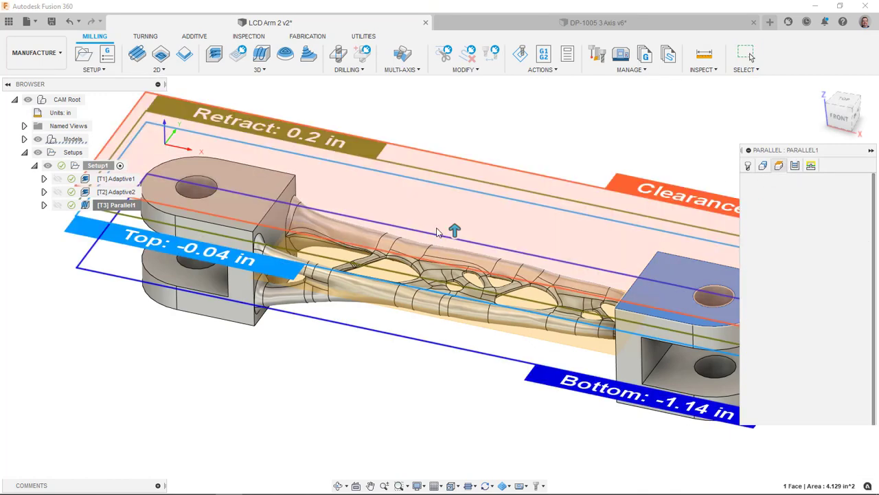
scroll(440, 226, "up", 4)
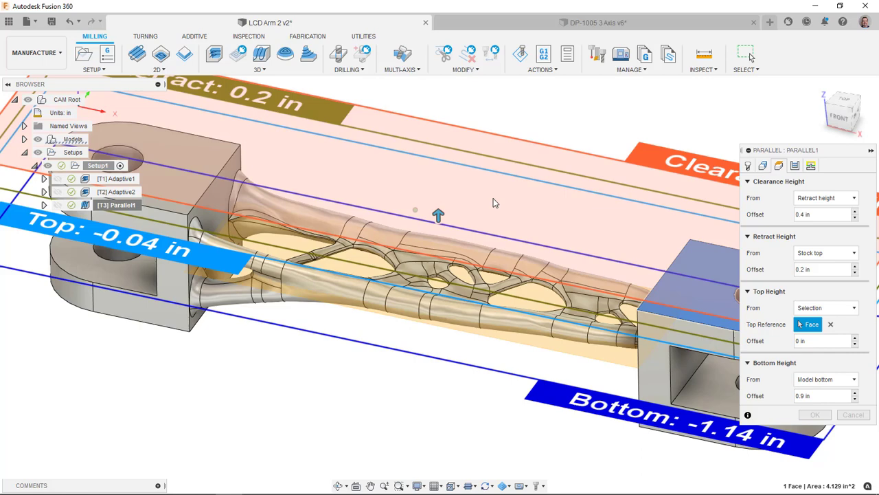
middle_click_drag(496, 199, 505, 198, "shift")
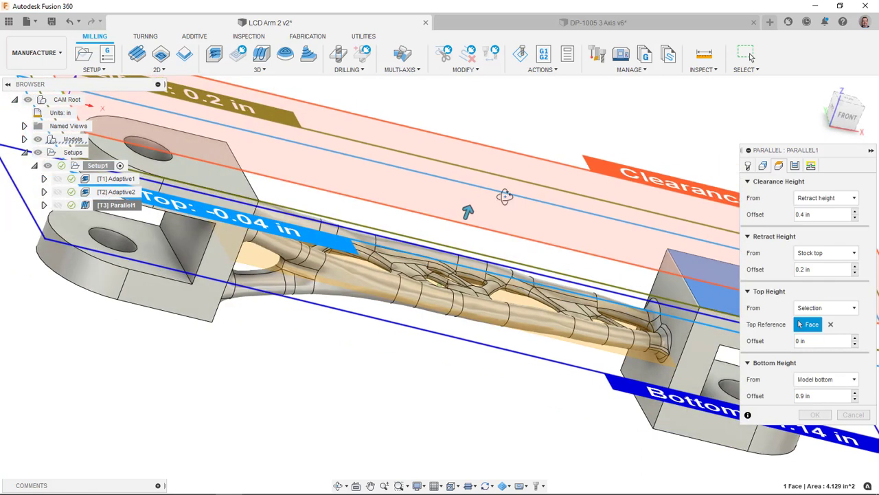
scroll(505, 197, "down", 3)
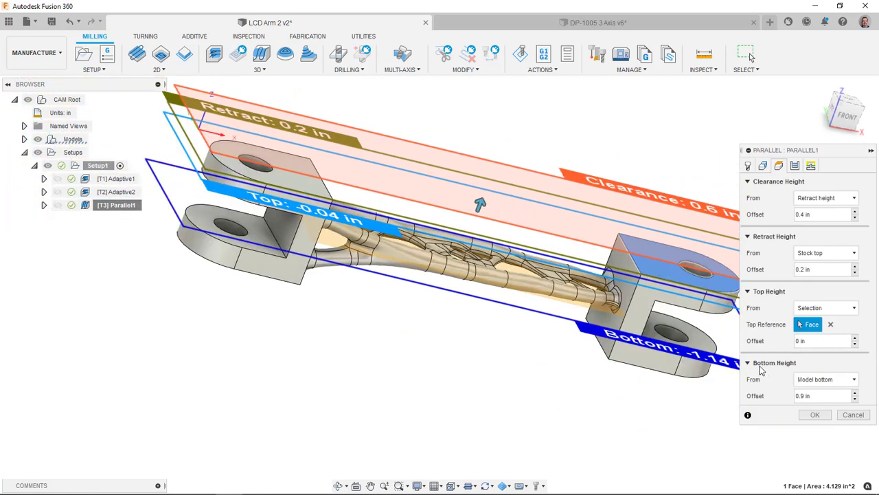
left_click(808, 341)
key("ctrl+a")
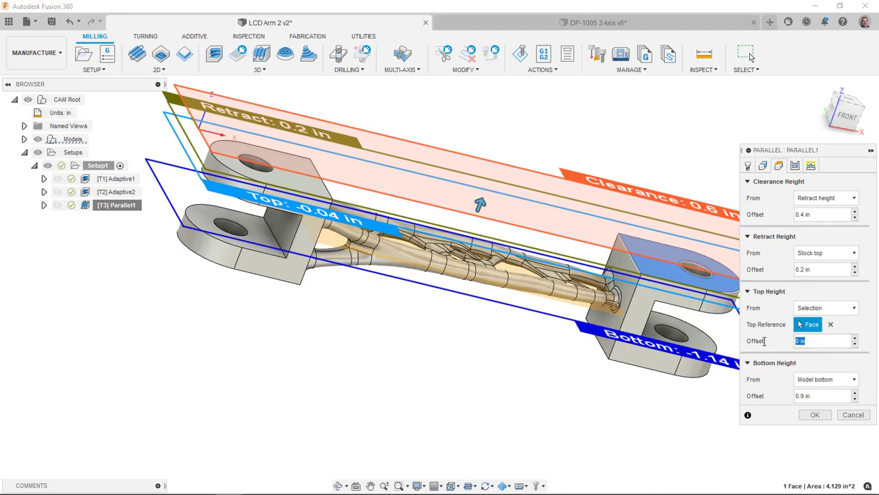
type("-.01")
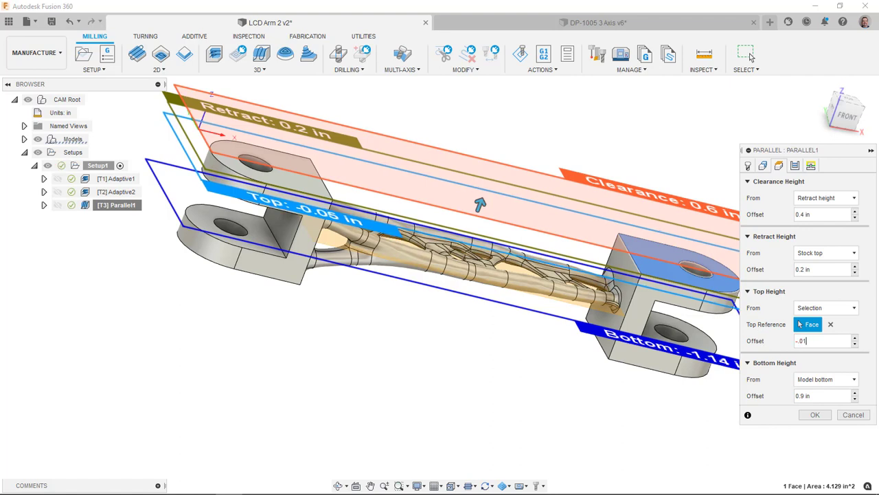
left_click(853, 414)
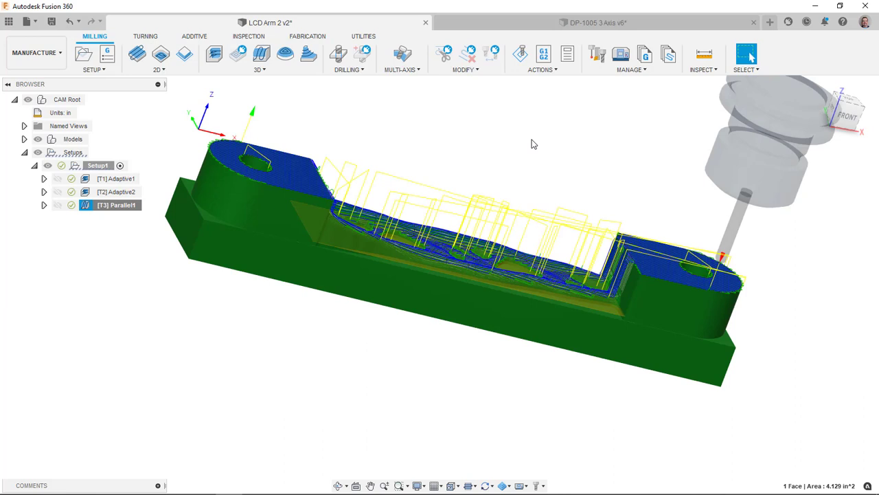
Switch to the Design workspace and start a sketch on the lug's top face
left_click(42, 52)
left_click(31, 78)
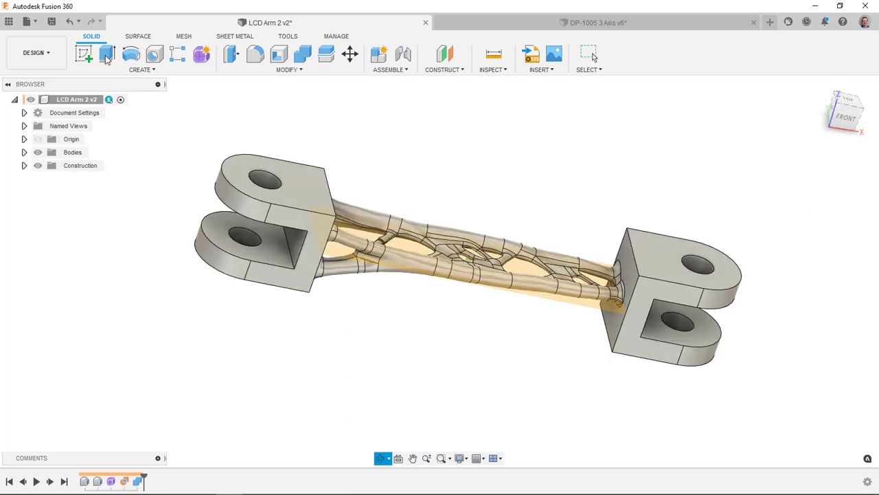
left_click(317, 178)
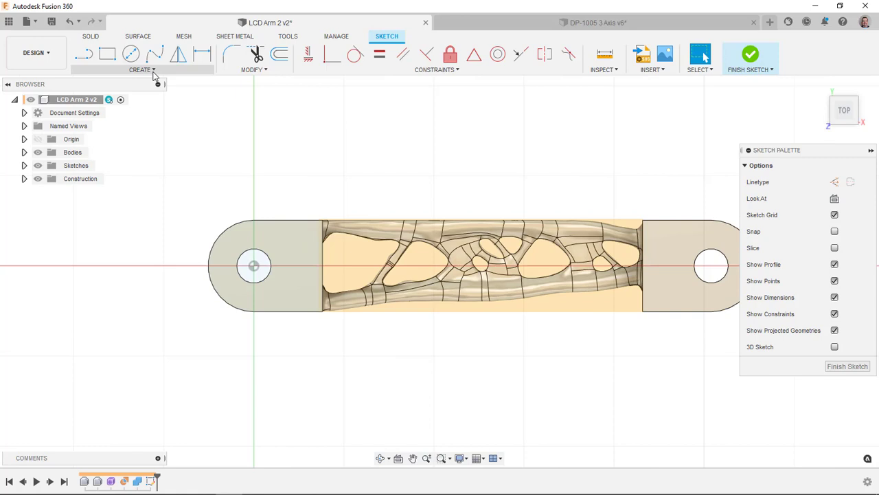
Project the left and right blocks' inner vertical edges into the sketch
left_click(154, 73)
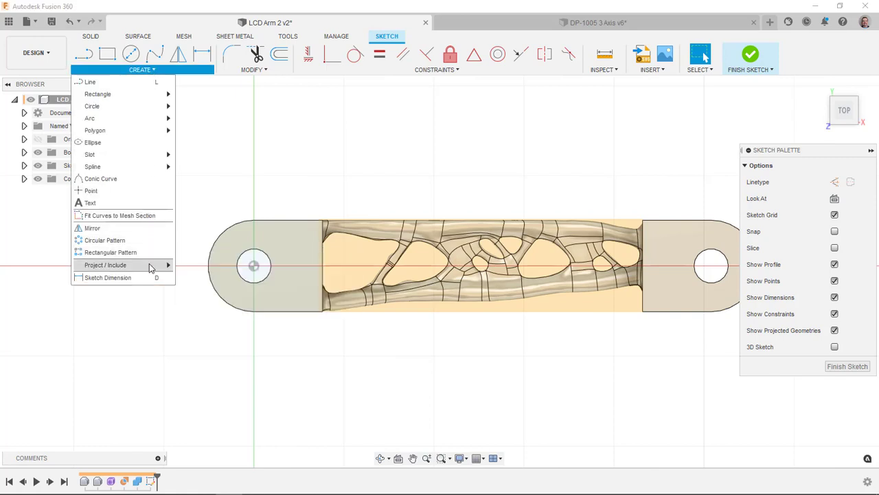
mouse_move(150, 264)
left_click(183, 262)
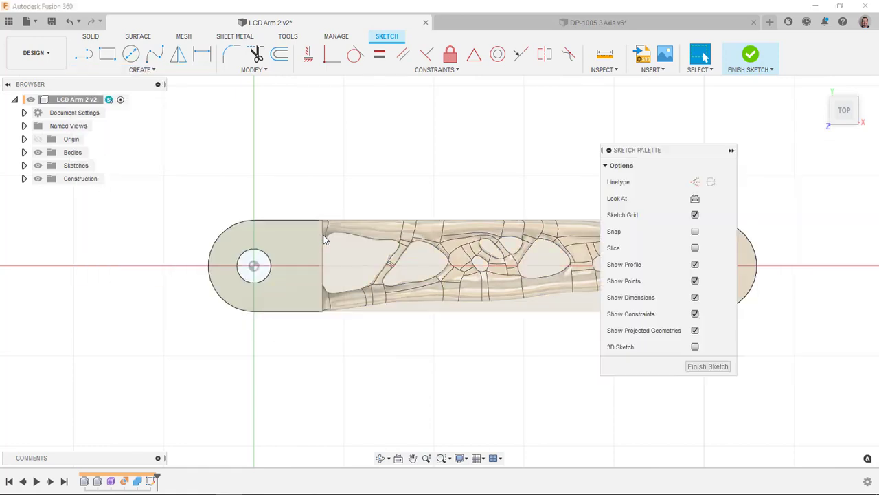
middle_click_drag(336, 217, 337, 212, "shift")
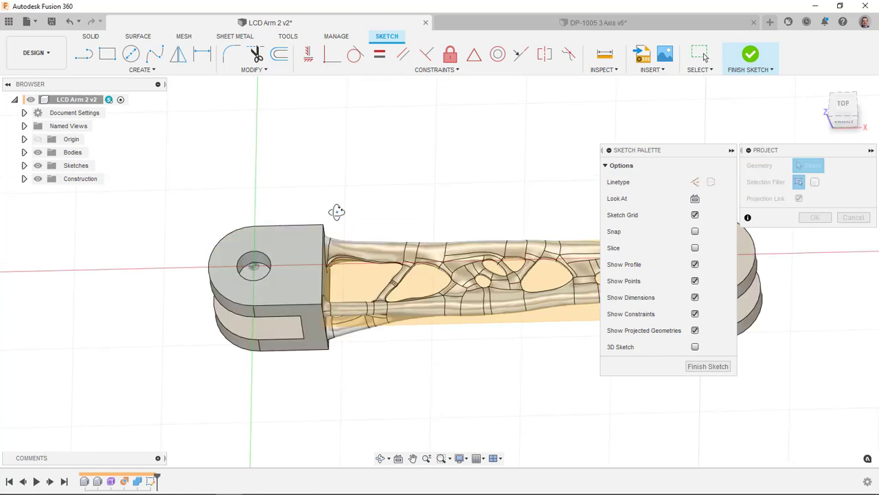
left_click(324, 251)
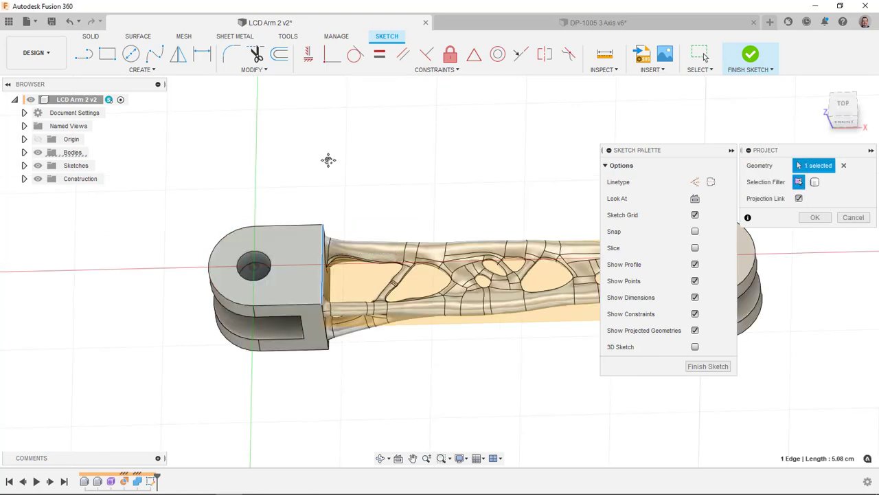
scroll(338, 177, "down", 5)
scroll(402, 190, "up", 5)
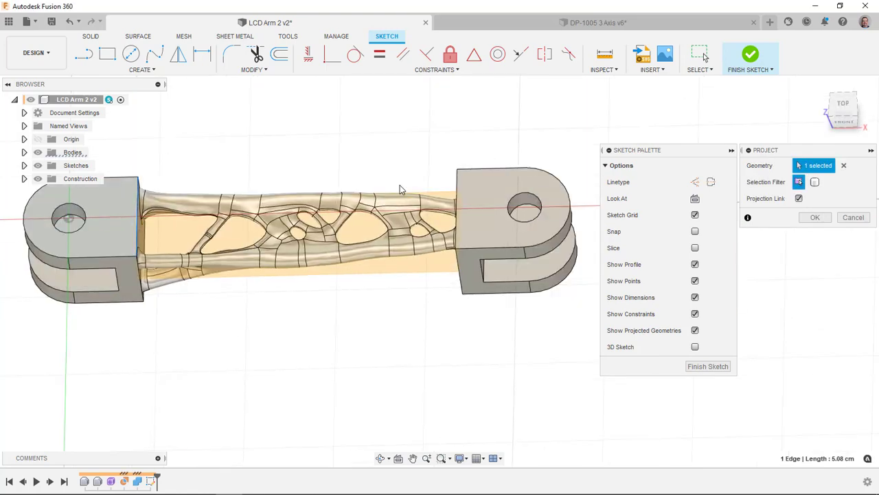
left_click(458, 184)
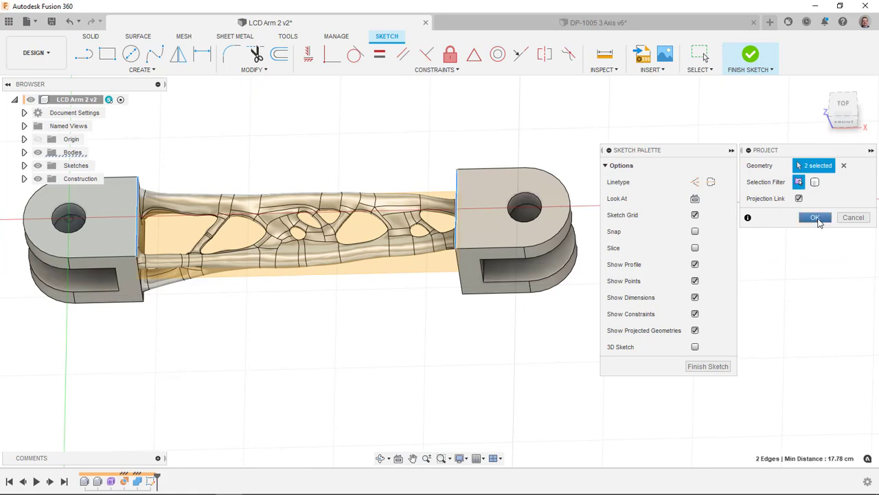
left_click(815, 217)
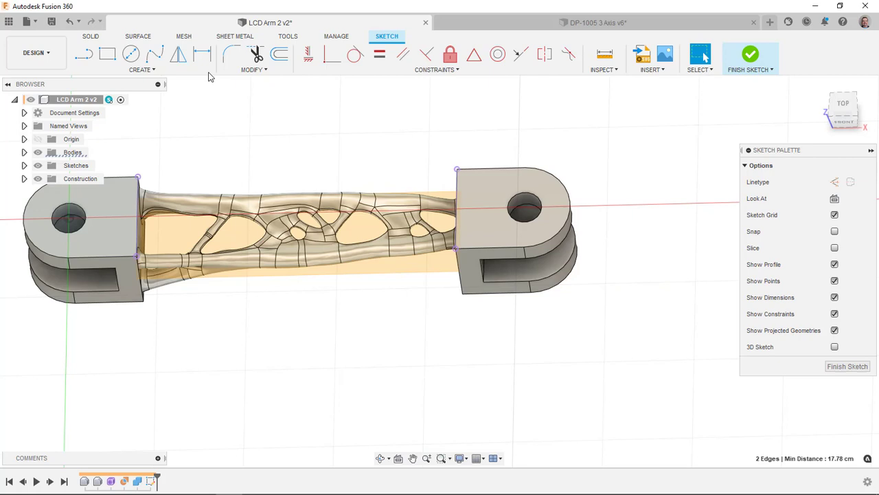
Draw a 2-point rectangle across the lattice region and finish the sketch
left_click(114, 55)
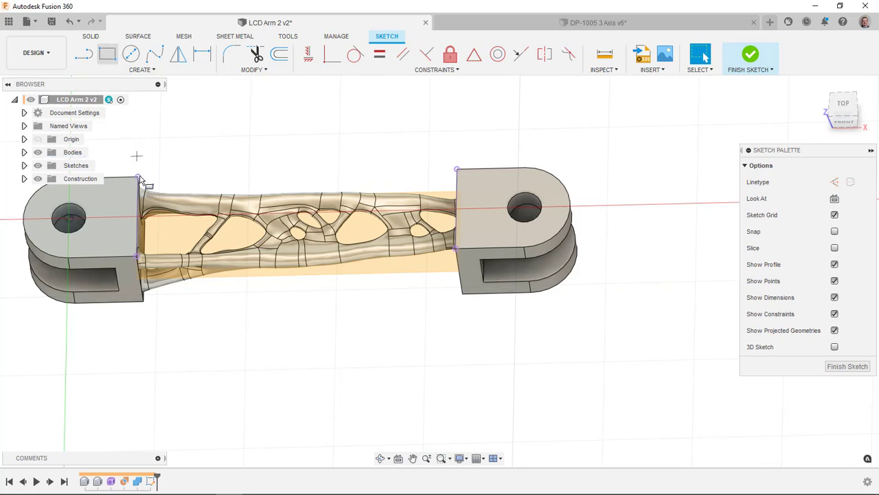
left_click(138, 178)
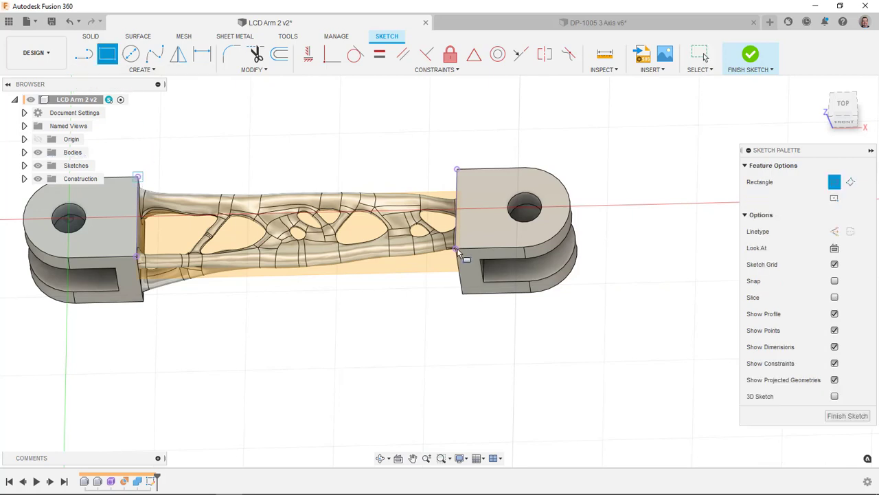
left_click(457, 250)
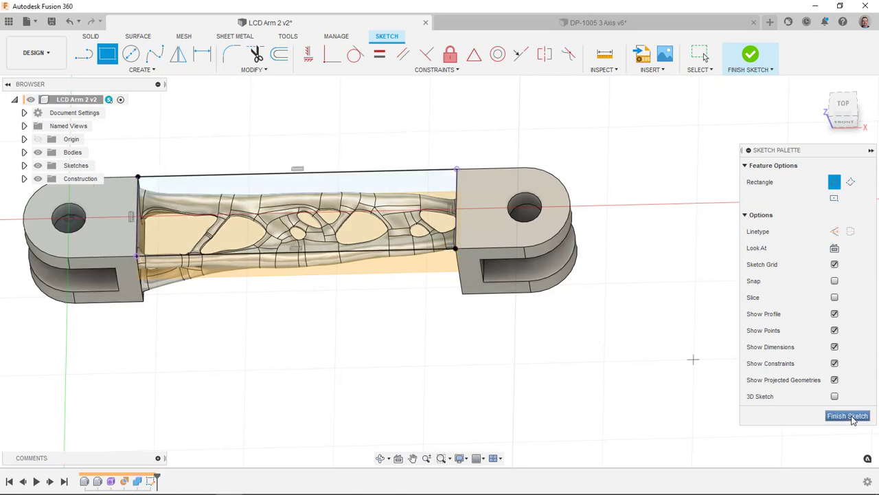
left_click(849, 417)
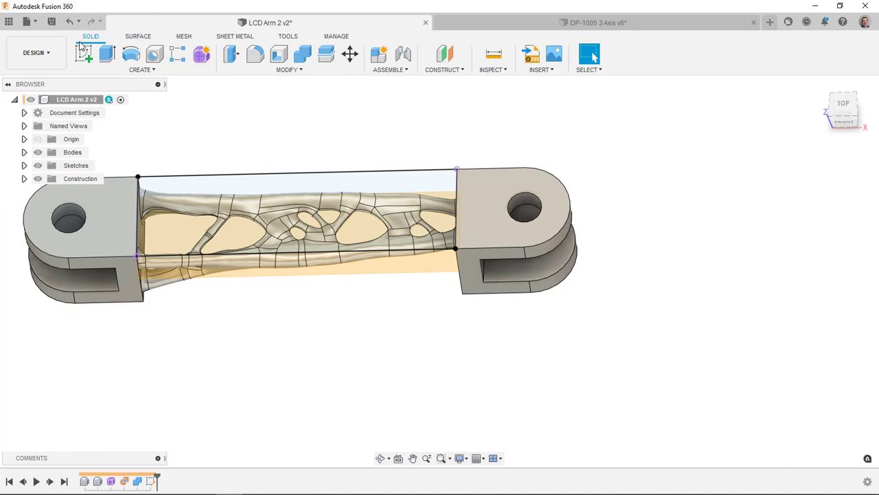
Switch through Generative Design to the Manufacture workspace and recentre the part
left_click(55, 51)
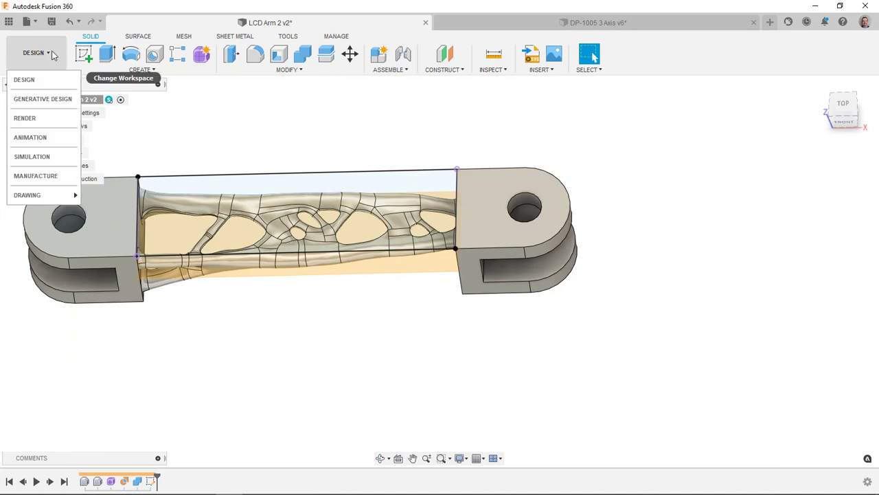
left_click(48, 98)
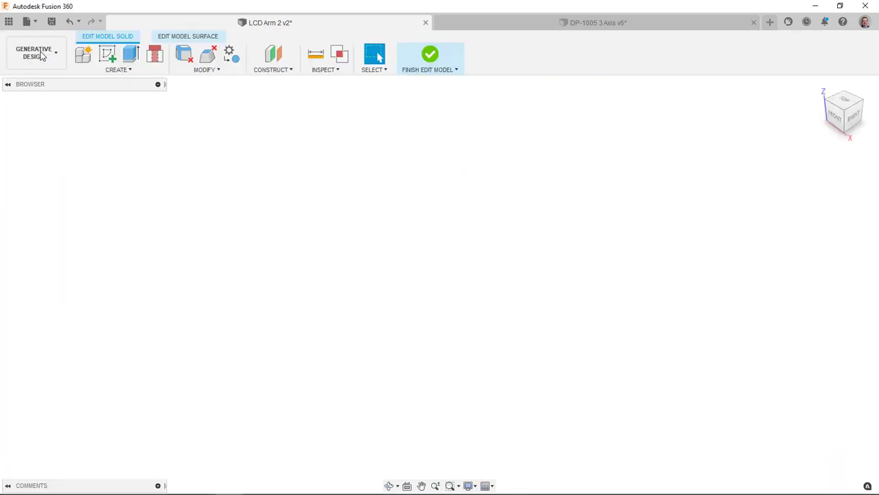
left_click(39, 56)
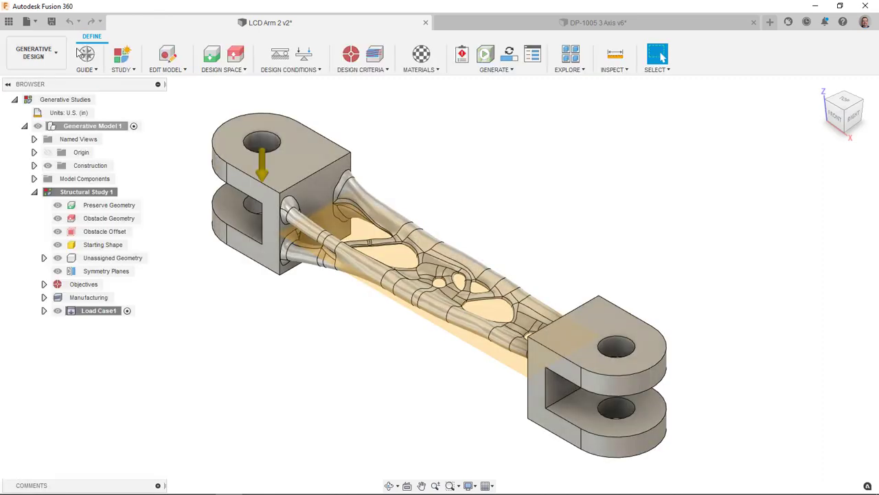
left_click(56, 53)
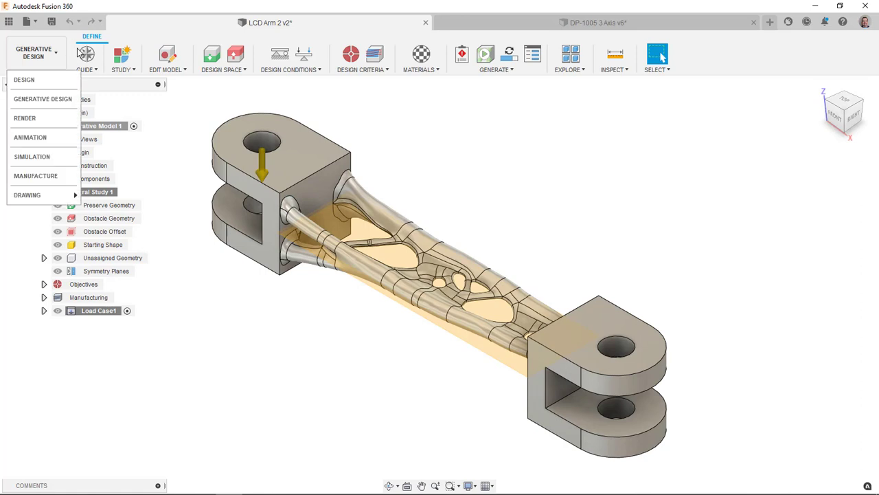
left_click(453, 185)
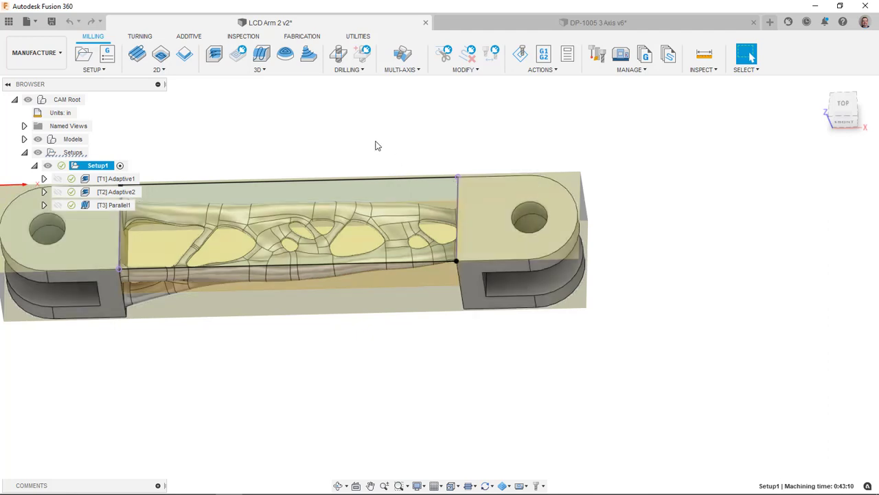
middle_click_drag(416, 159, 441, 171)
key("Escape")
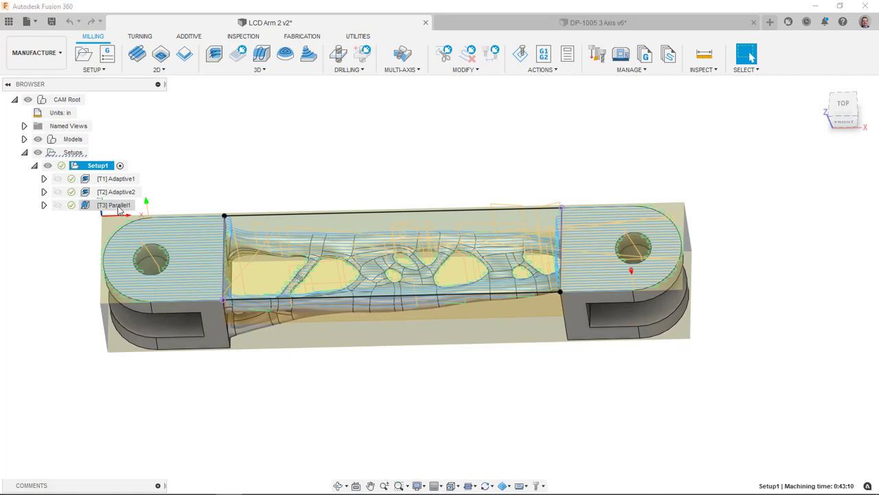
Edit Parallel1 and set its machining boundary to the sketched rectangle selection
left_click(117, 205)
right_click(118, 205)
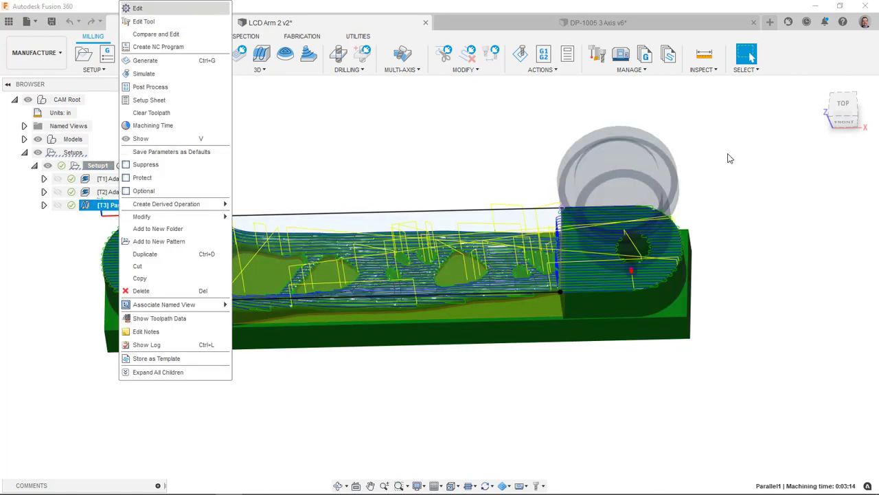
key("Return")
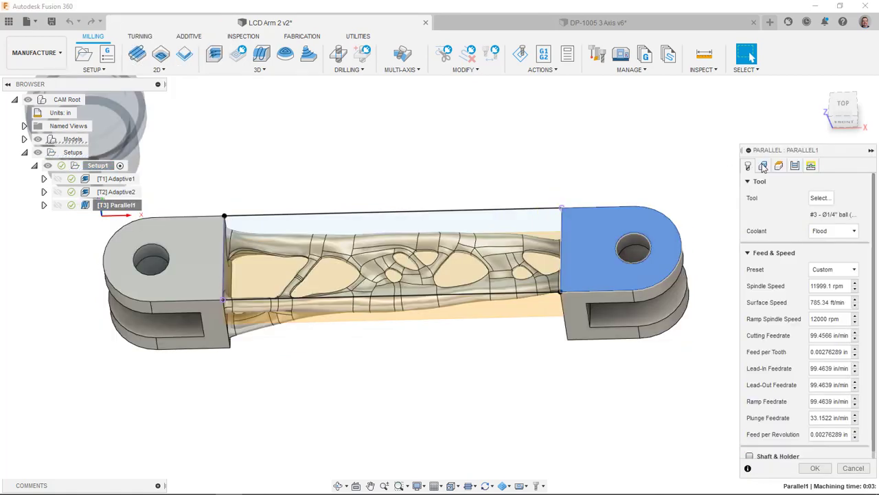
left_click(764, 166)
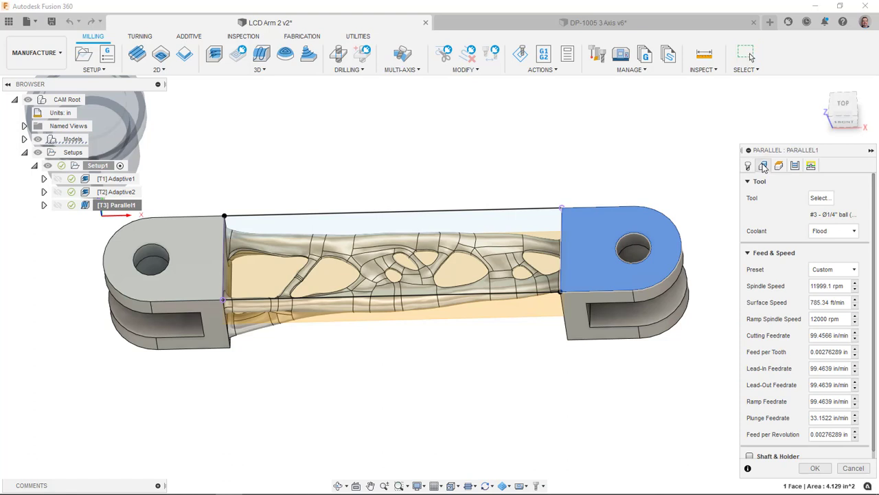
left_click(852, 199)
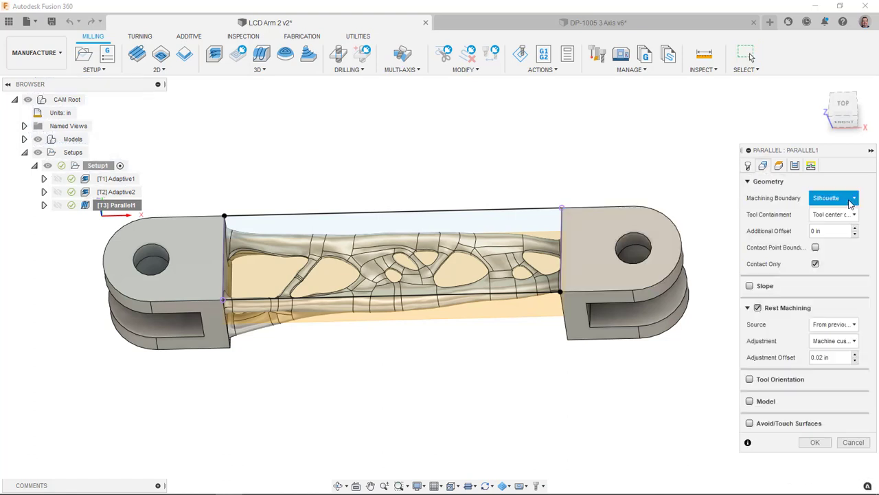
left_click(535, 212)
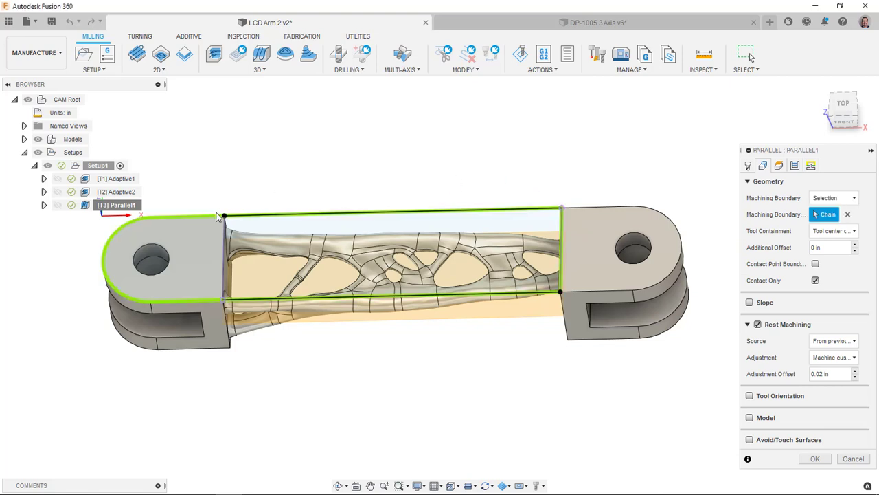
left_click(211, 220)
mouse_move(227, 206)
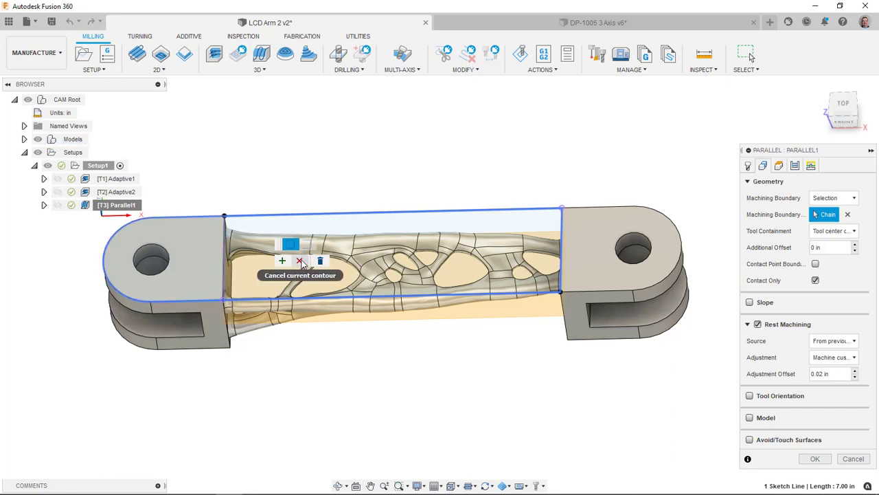
left_click(300, 262)
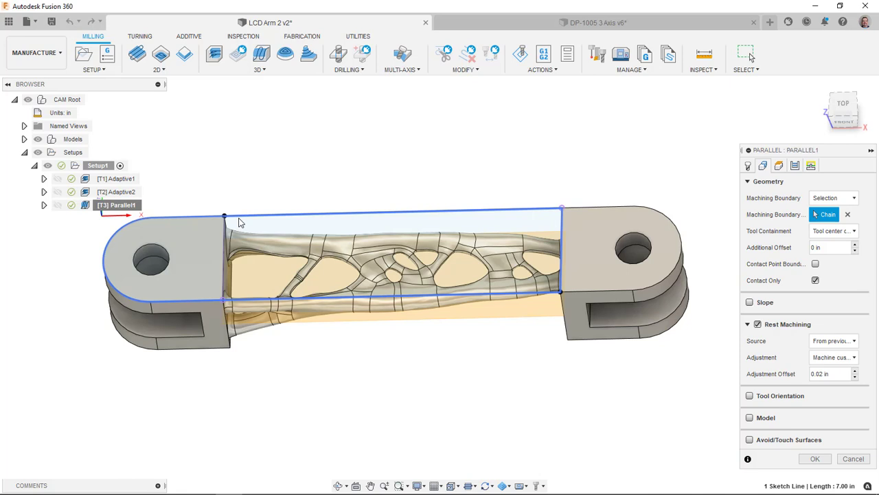
left_click(226, 235)
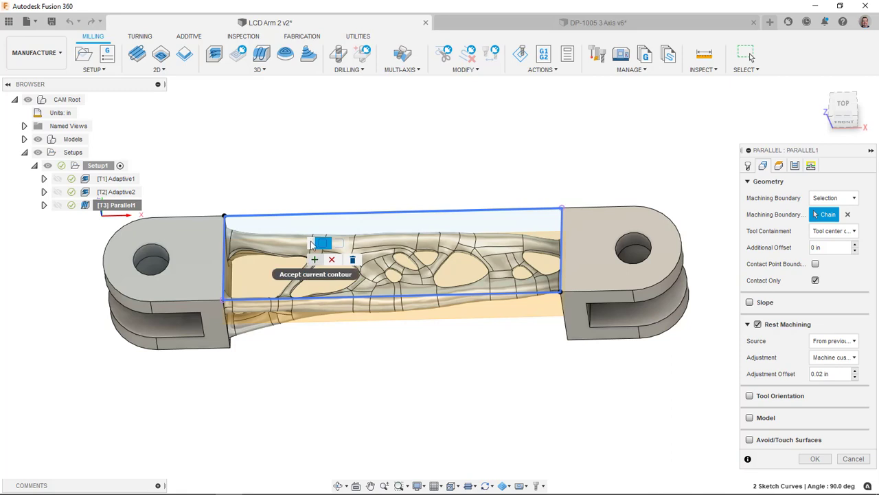
left_click(315, 260)
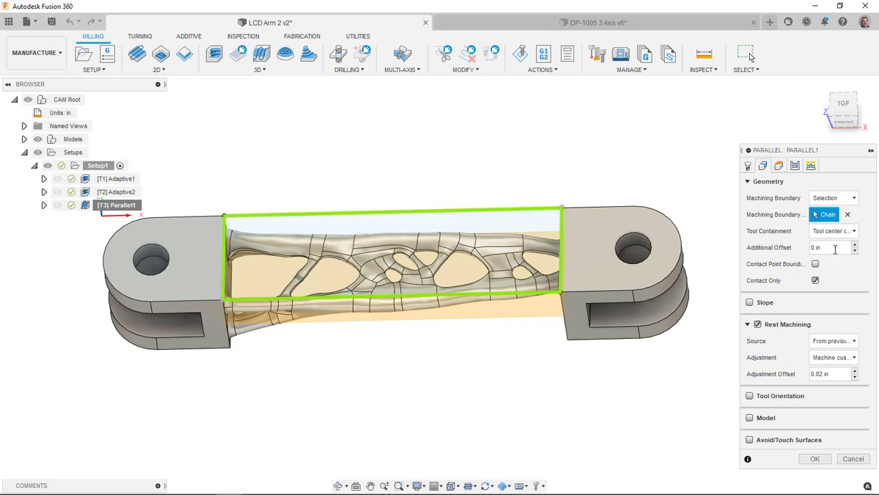
Keep the tool inside the boundary and regenerate the Parallel1 toolpath
left_click(837, 236)
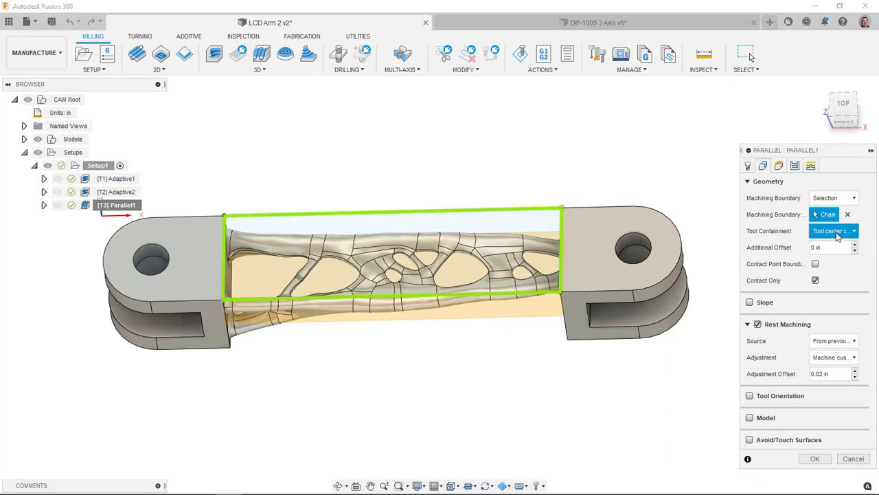
left_click(838, 236)
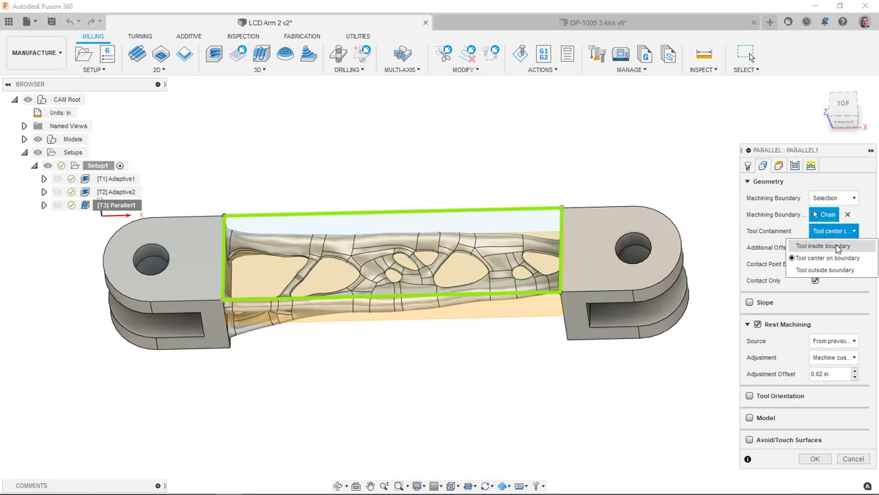
left_click(837, 246)
left_click(830, 464)
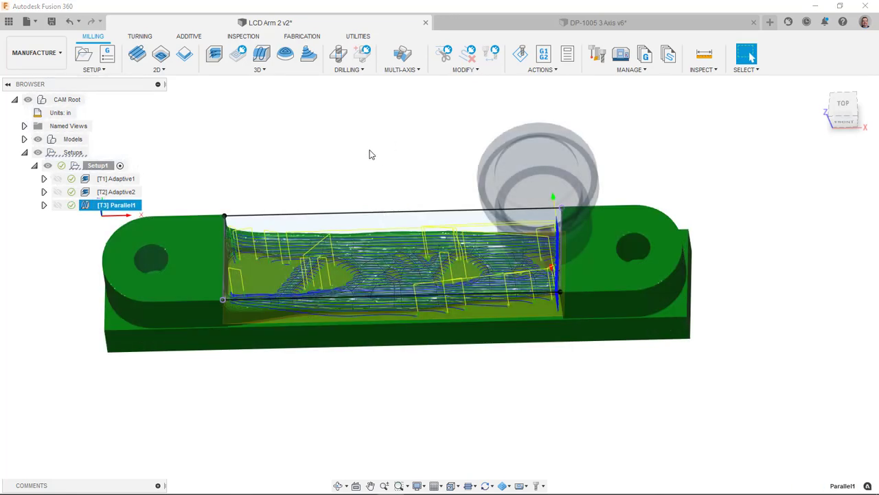
middle_click_drag(313, 177, 322, 159, "shift")
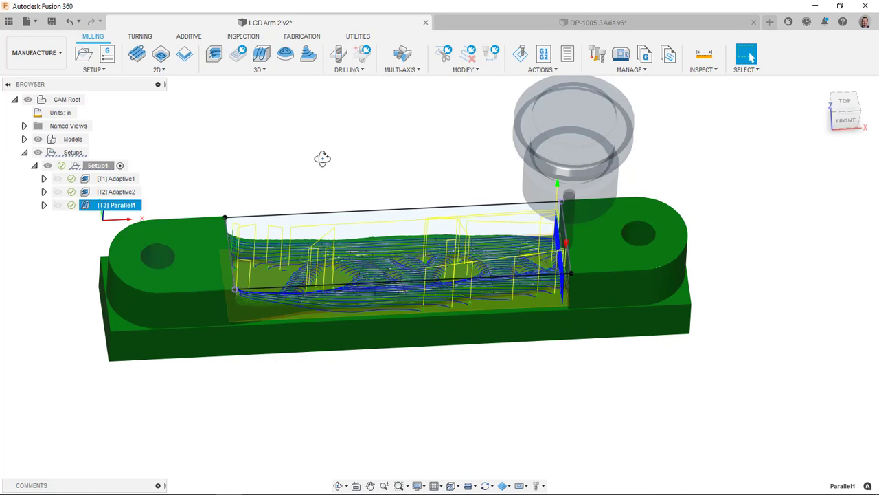
left_click(260, 71)
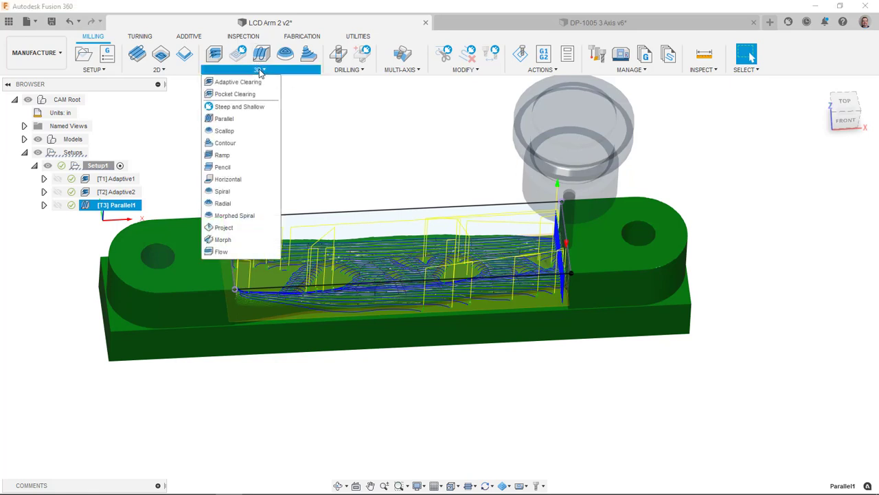
mouse_move(261, 217)
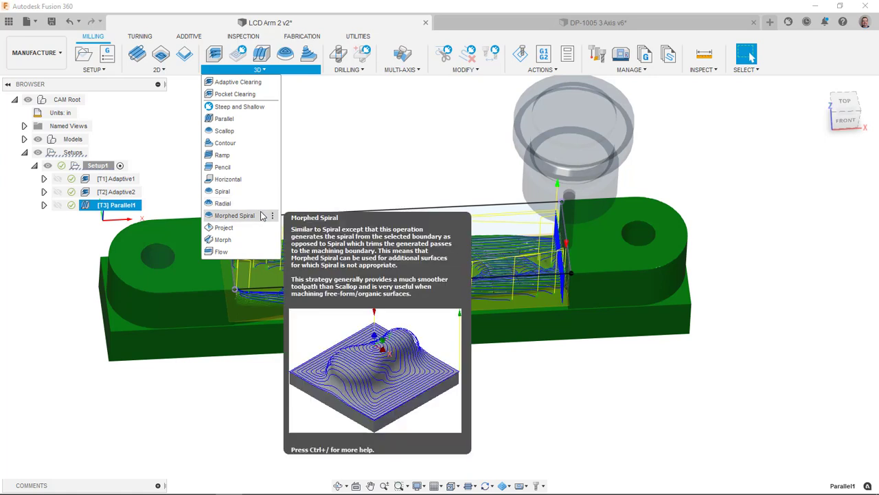
left_click(355, 141)
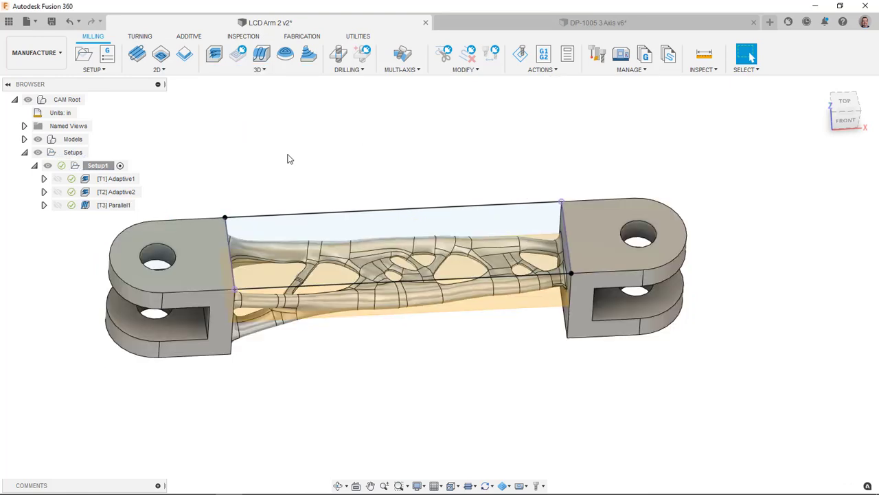
Derive a Morphed Spiral finishing operation from Parallel1 and generate its toolpath over the lattice
right_click(121, 204)
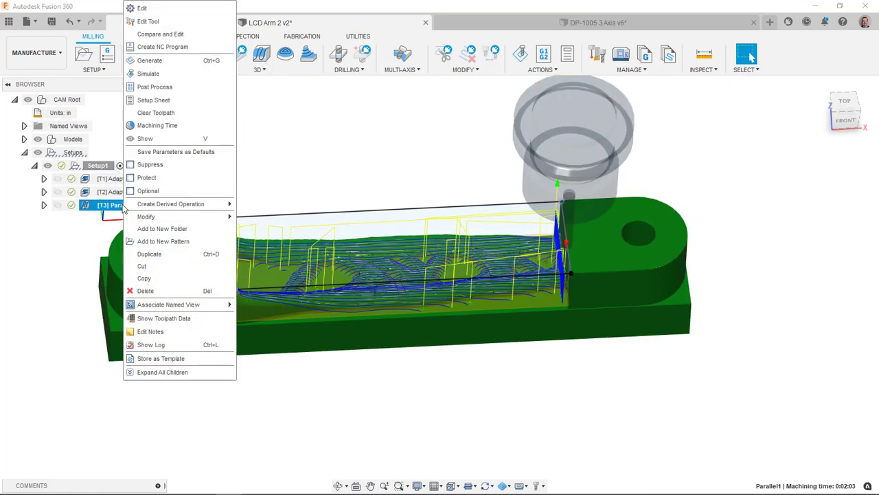
mouse_move(184, 204)
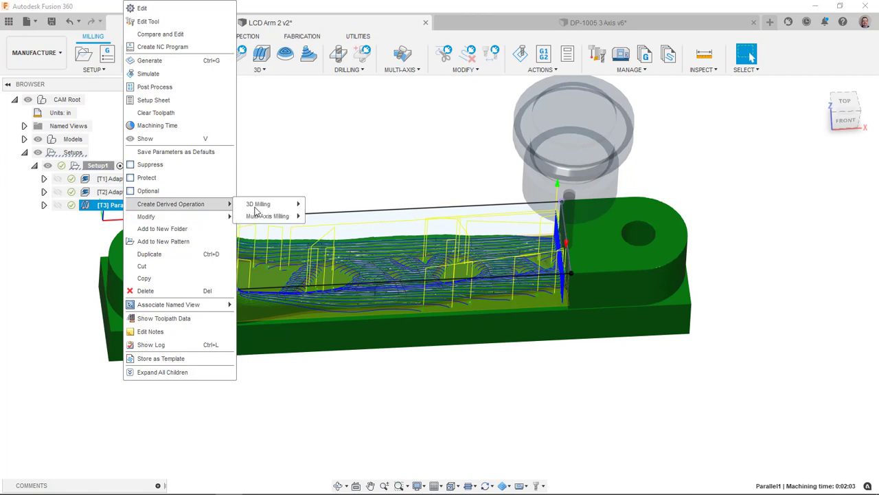
mouse_move(267, 205)
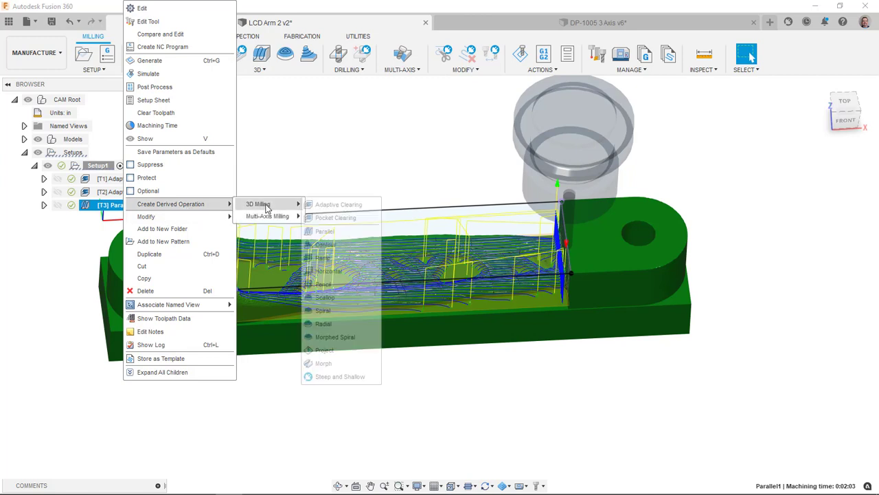
left_click(356, 338)
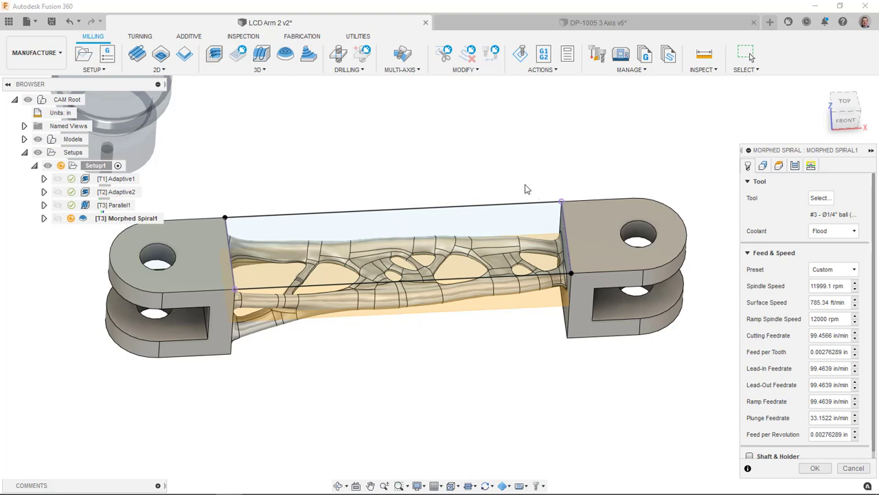
left_click(816, 468)
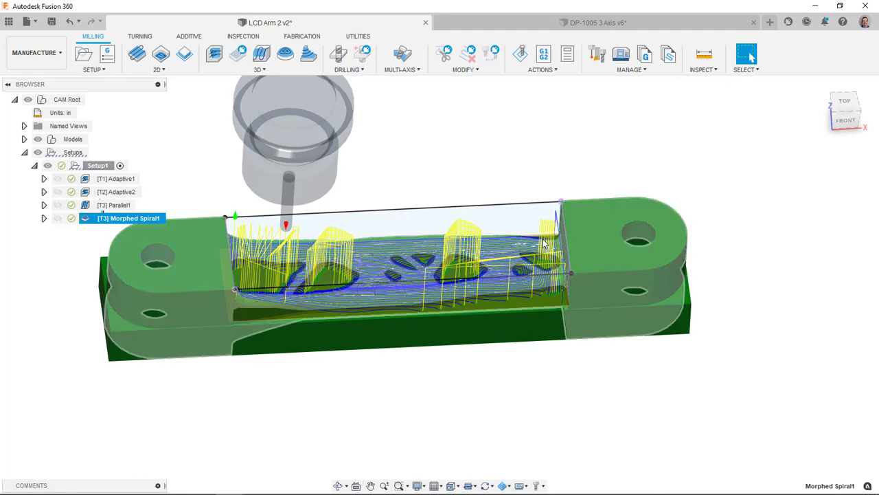
Set Morphed Spiral1's linking Retraction Policy to Minimum retraction and regenerate it
right_click(136, 217)
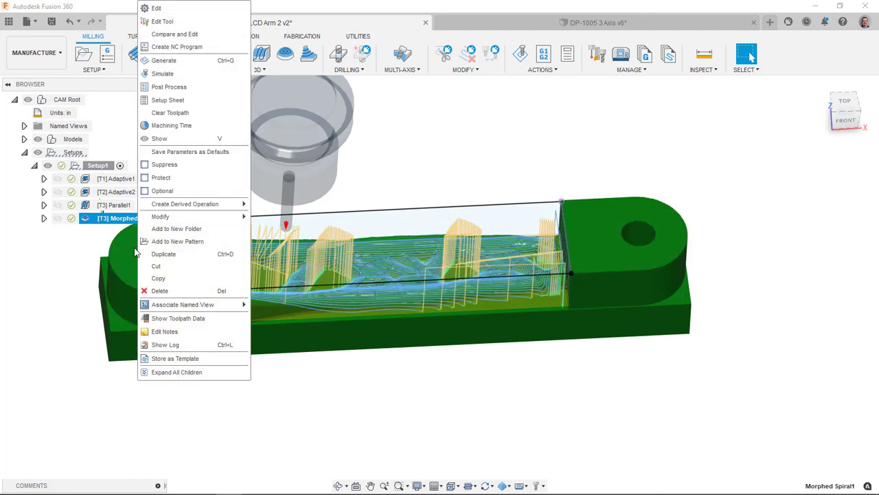
left_click(199, 8)
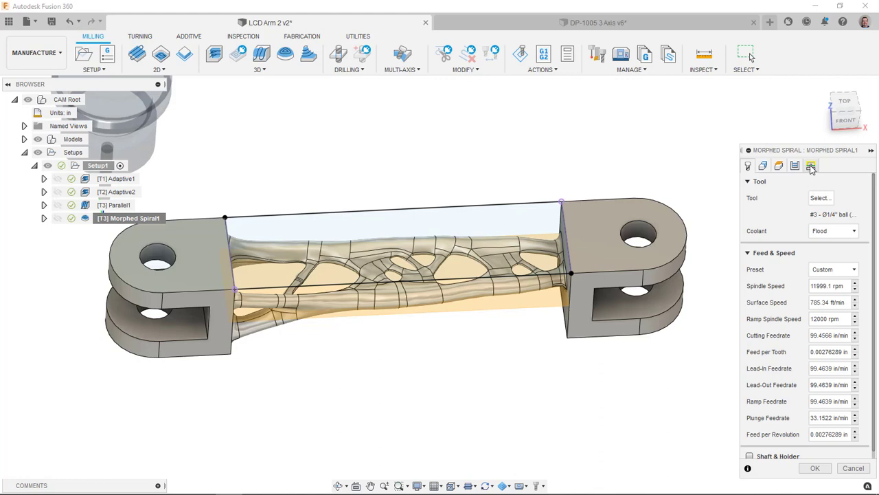
left_click(812, 166)
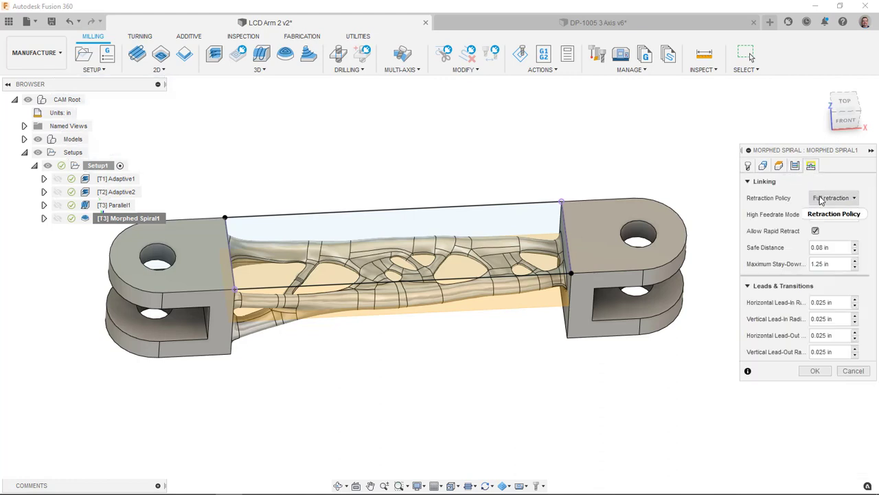
left_click(822, 199)
left_click(829, 231)
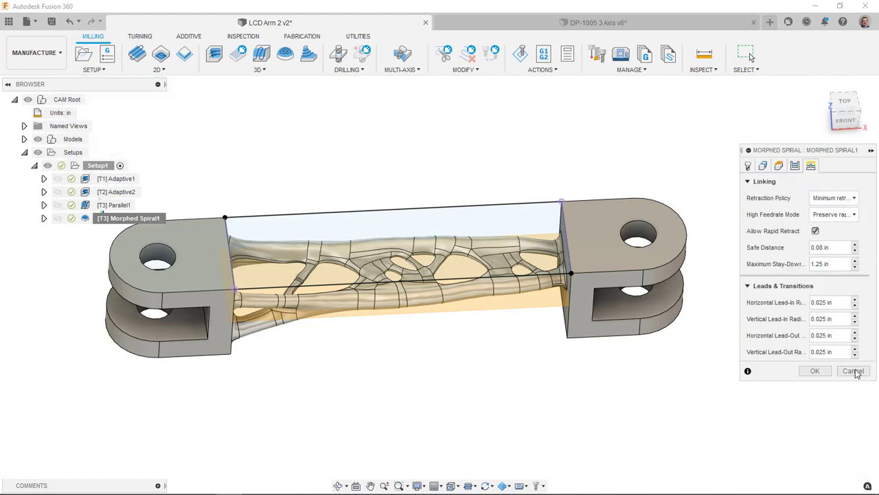
left_click(815, 370)
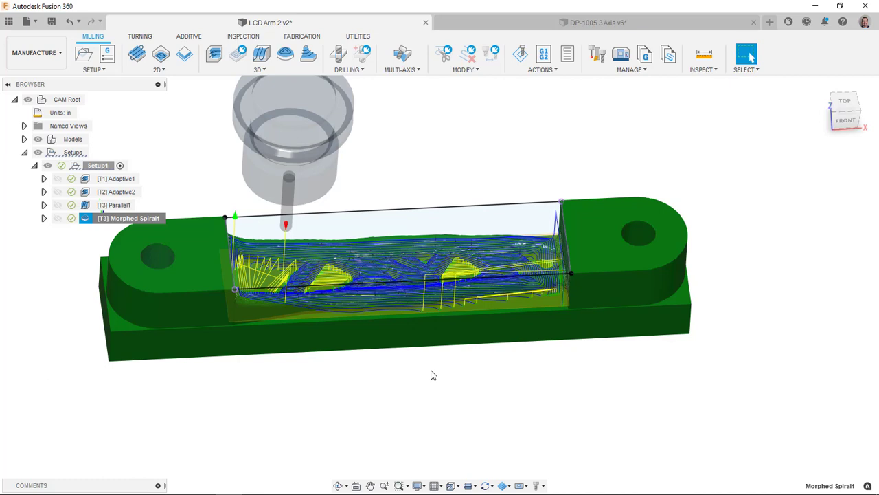
left_click(537, 25)
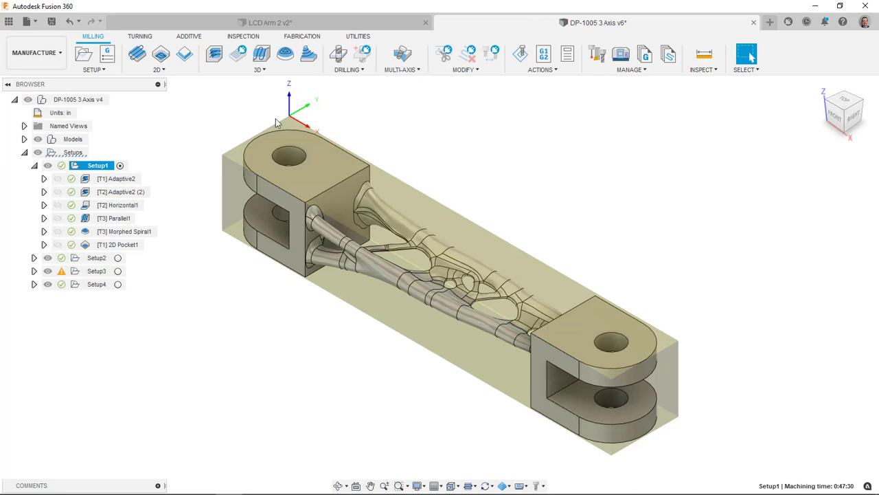
middle_click_drag(530, 234, 538, 213, "shift")
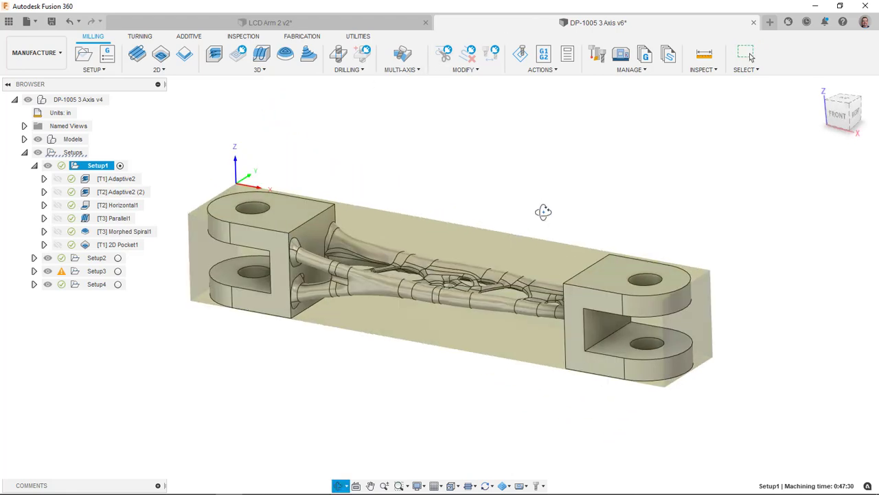
middle_click_drag(202, 161, 503, 134, "shift")
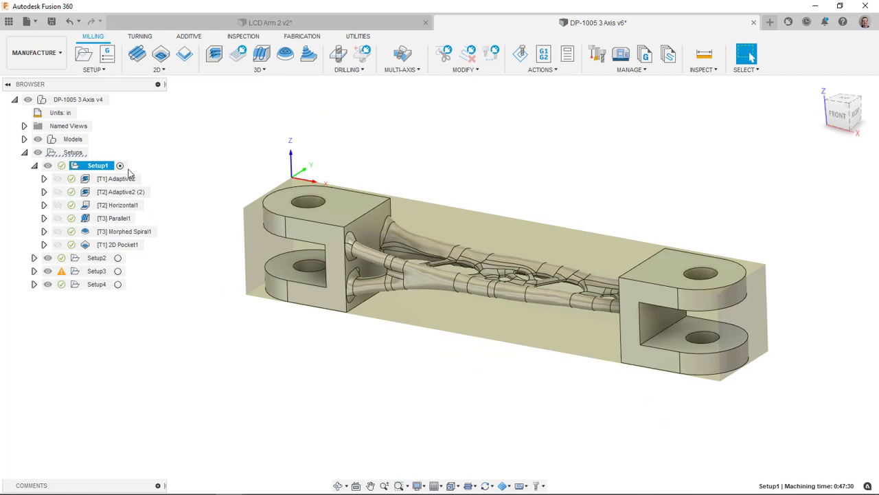
left_click(119, 258)
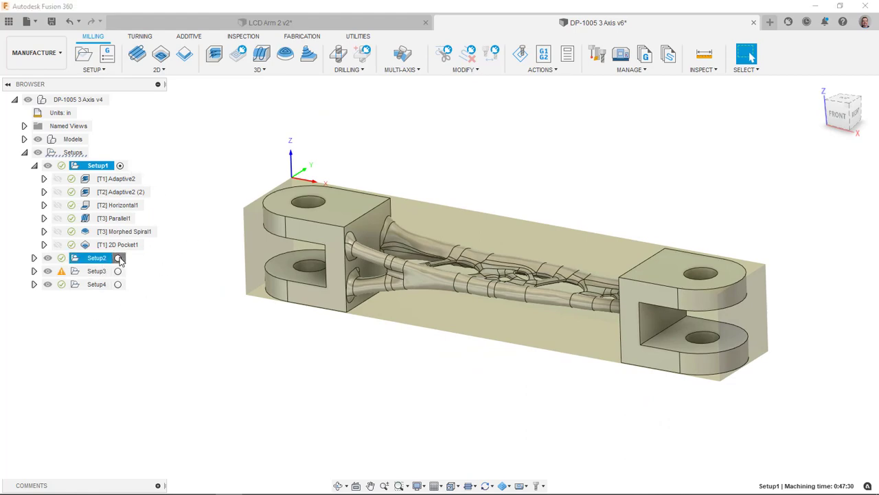
middle_click_drag(350, 350, 340, 195, "shift")
left_click(340, 21)
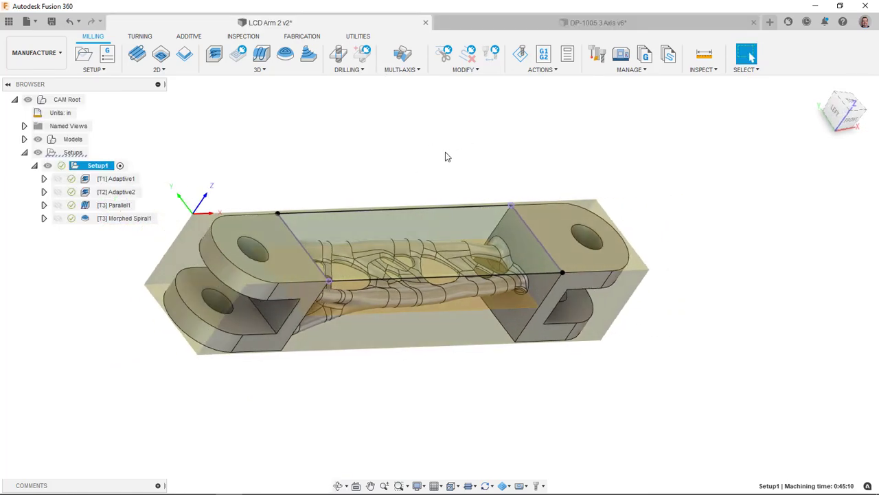
Duplicate Setup1 into Setup1 (2) and make the copy the active setup
middle_click_drag(446, 155, 288, 151, "shift")
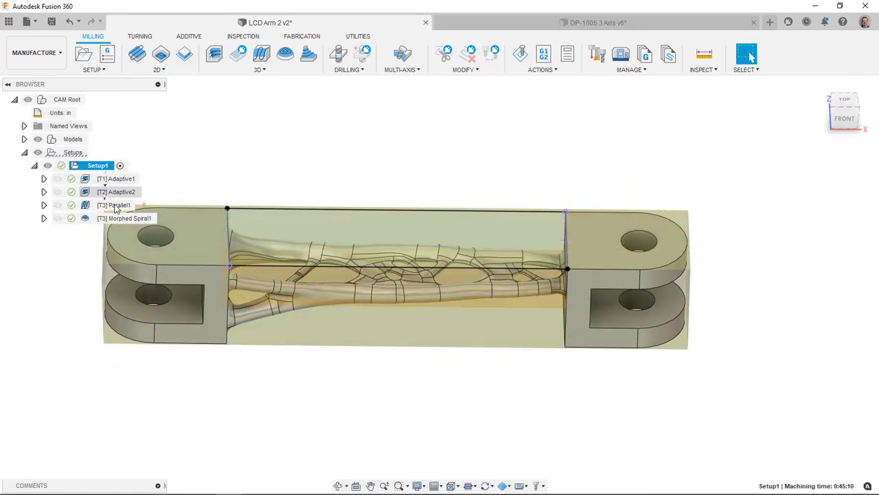
middle_click_drag(391, 164, 489, 158)
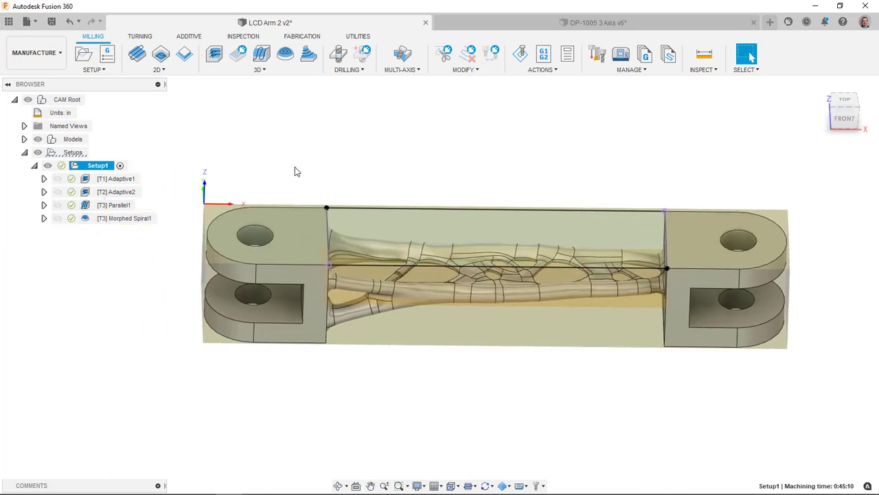
right_click(99, 168)
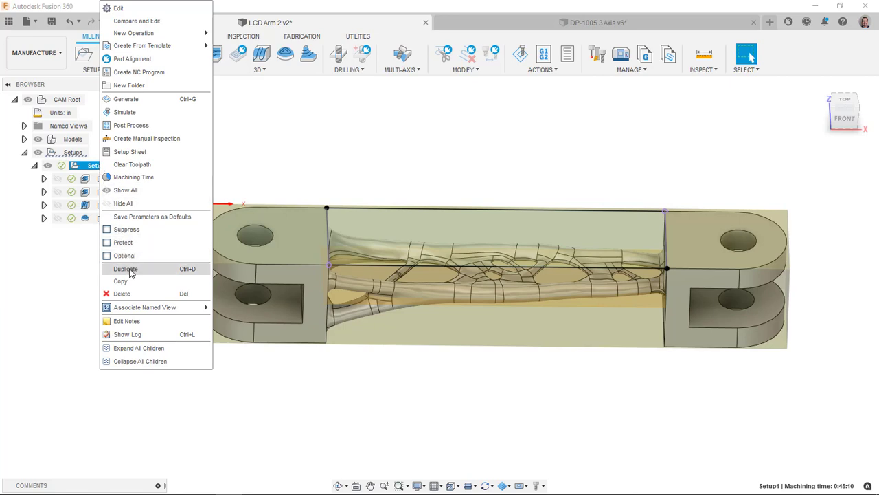
left_click(274, 218)
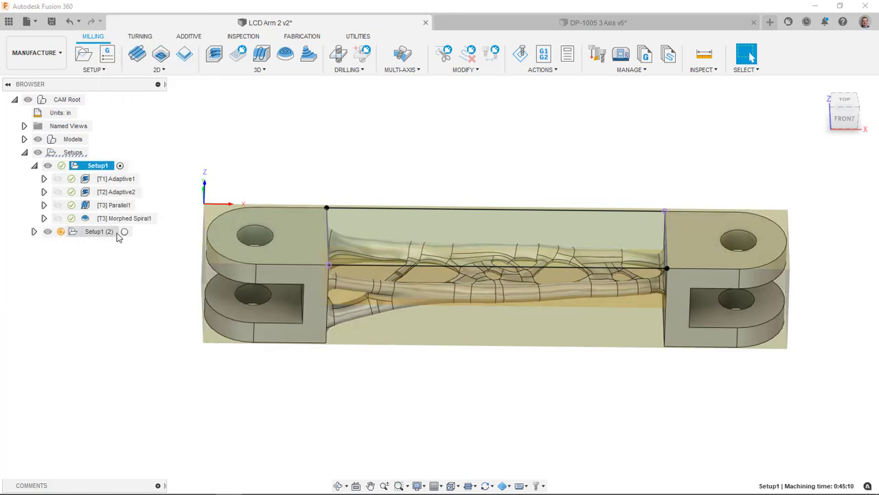
left_click(124, 232)
Set Setup1 (2)'s stock mode to From preceding setup with Continue Rest Machining enabled
right_click(100, 235)
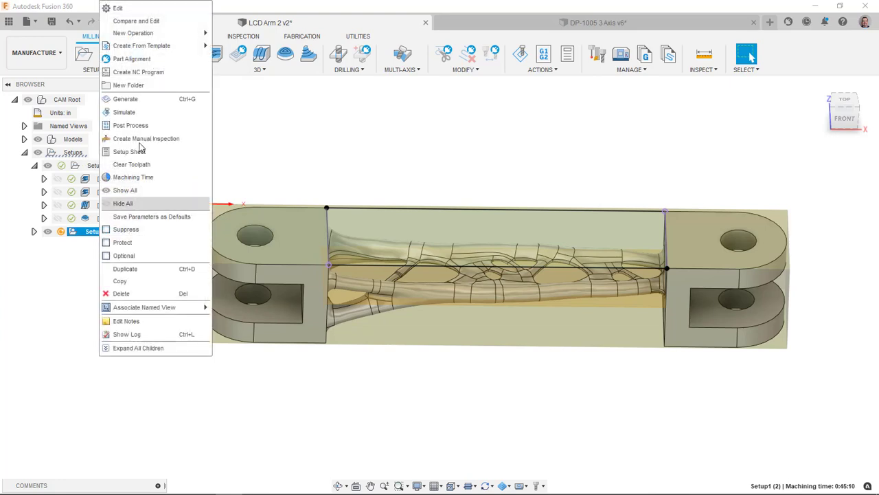
left_click(130, 8)
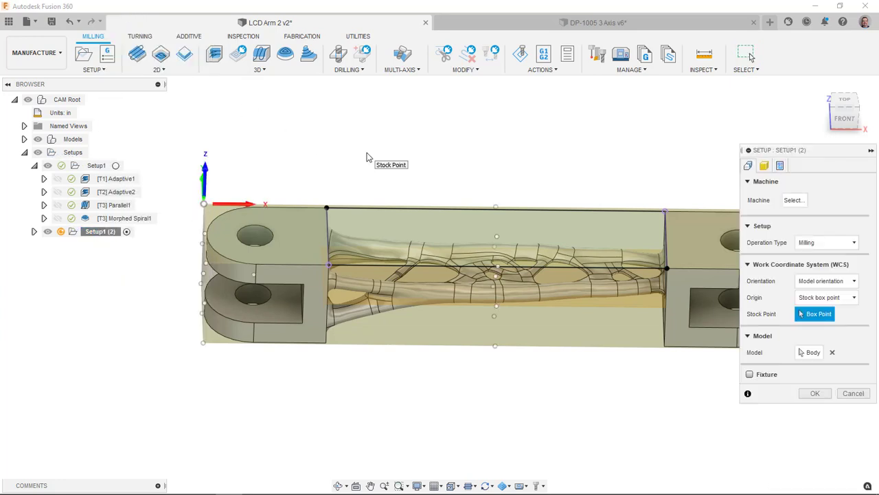
left_click(765, 167)
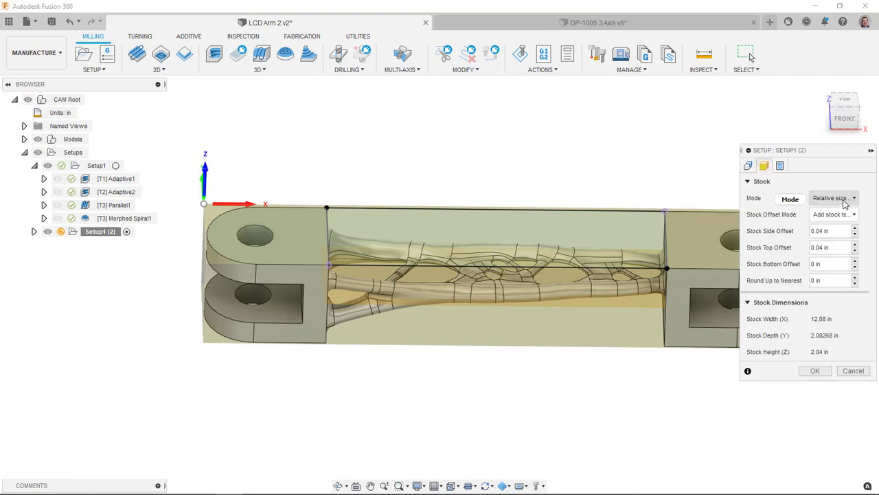
left_click(845, 198)
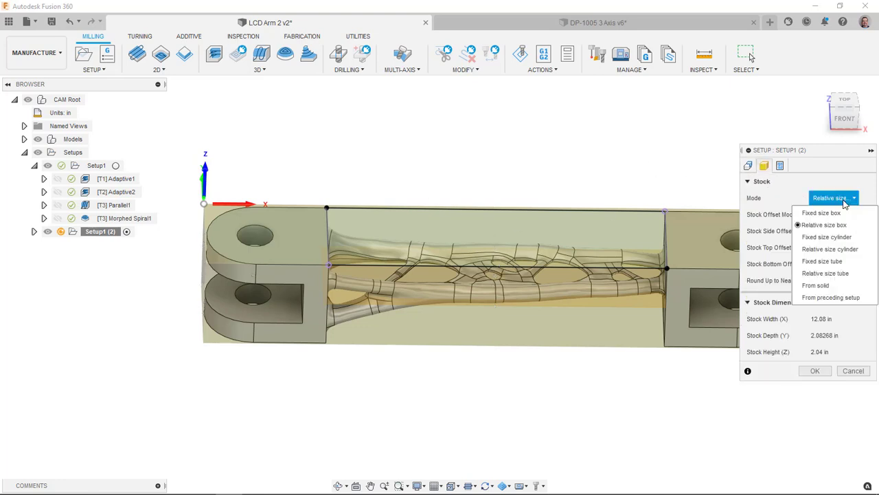
left_click(858, 300)
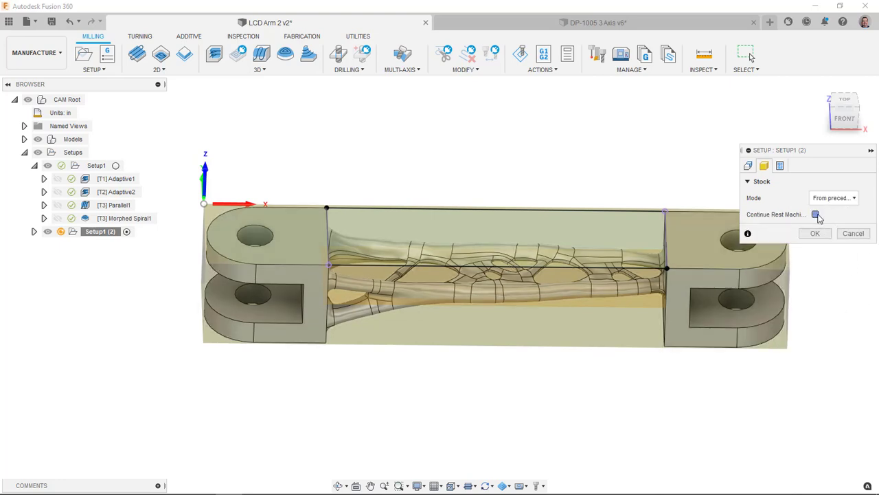
left_click(816, 215)
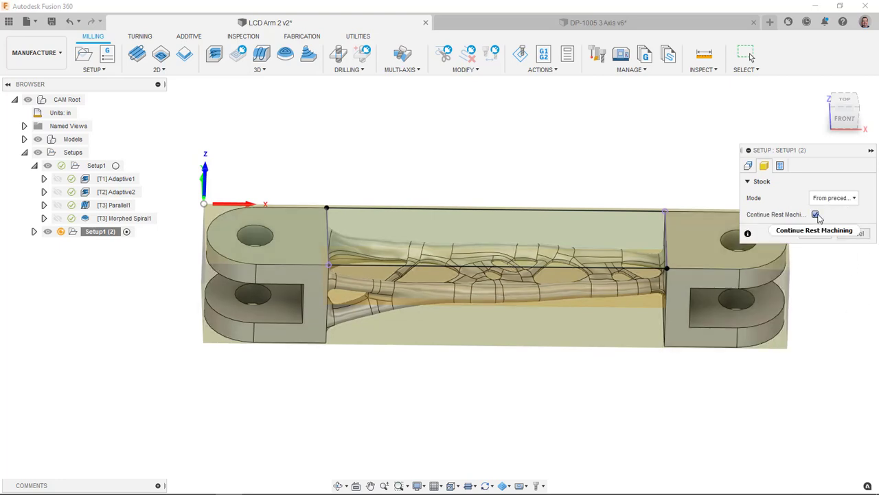
Orient Setup1 (2) by Z axis/plane using the part's top face and confirm
left_click(748, 165)
middle_click_drag(443, 234, 434, 87, "shift")
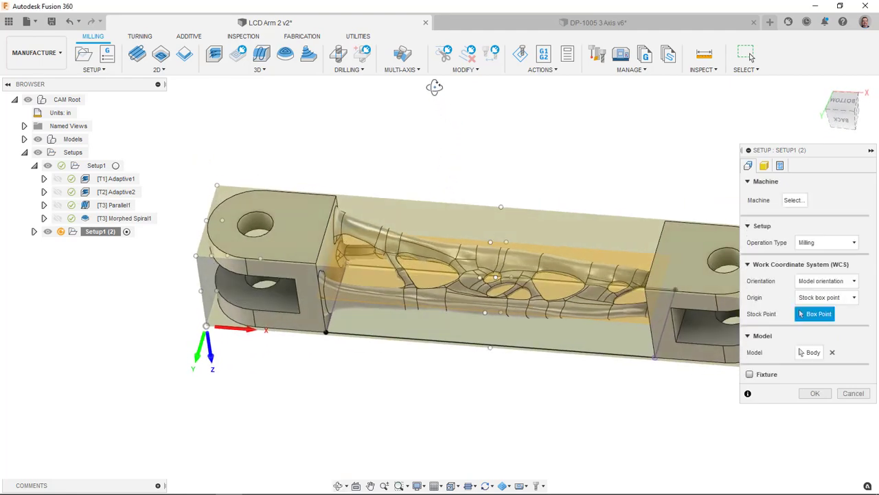
left_click(852, 281)
left_click(838, 308)
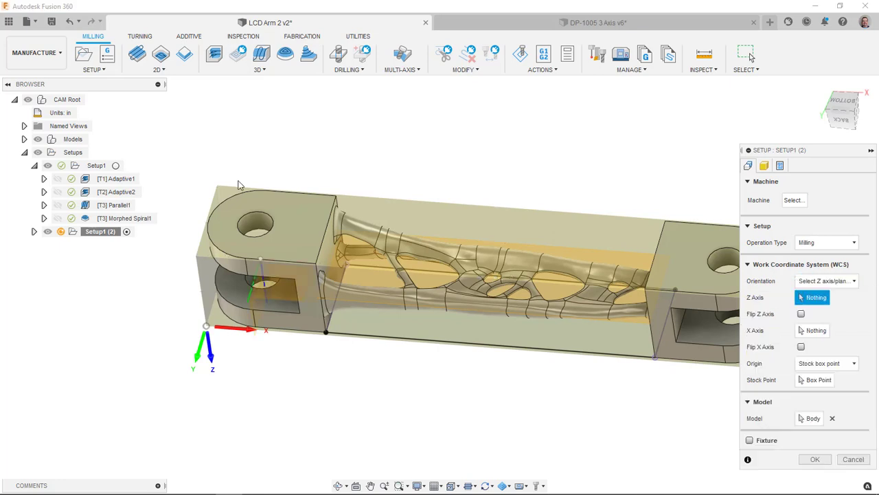
left_click(301, 216)
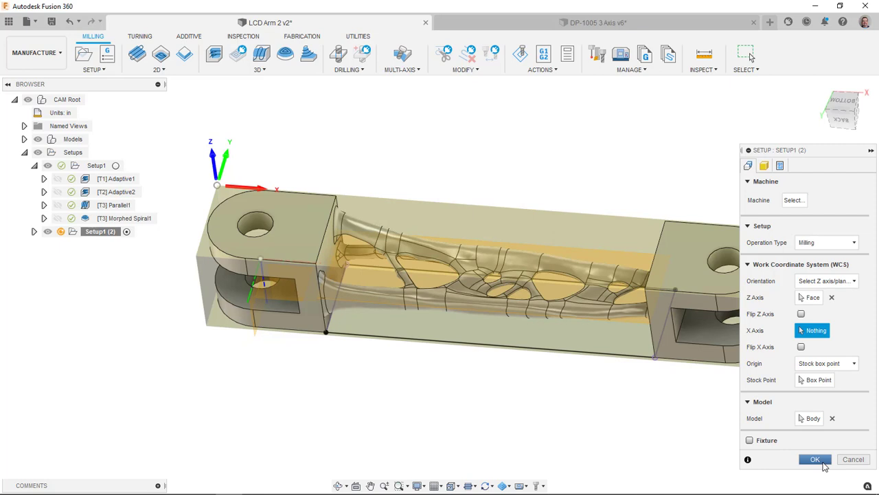
left_click(815, 459)
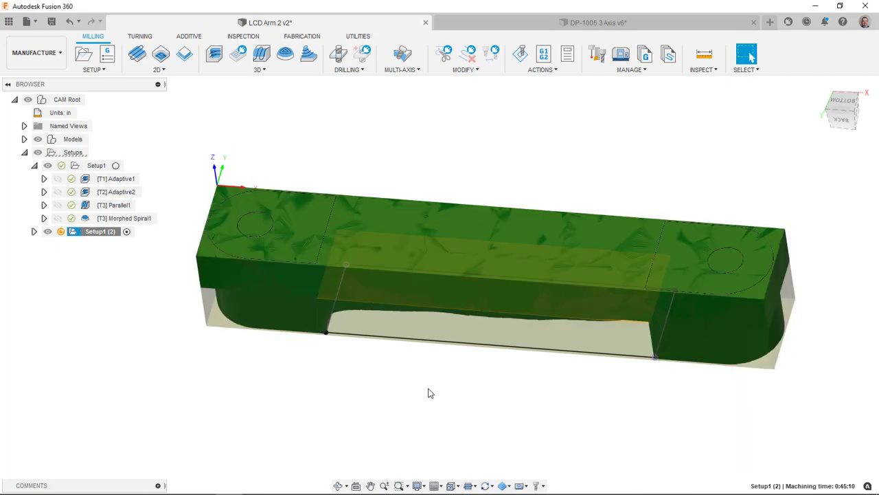
Regenerate all Setup1 (2) toolpaths and check Parallel1 (2)'s top-height error
left_click(34, 232)
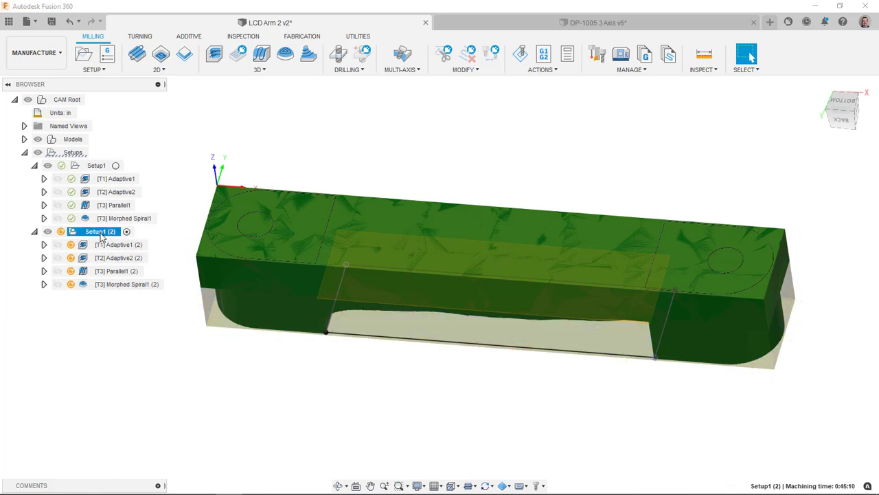
right_click(101, 235)
left_click(254, 121)
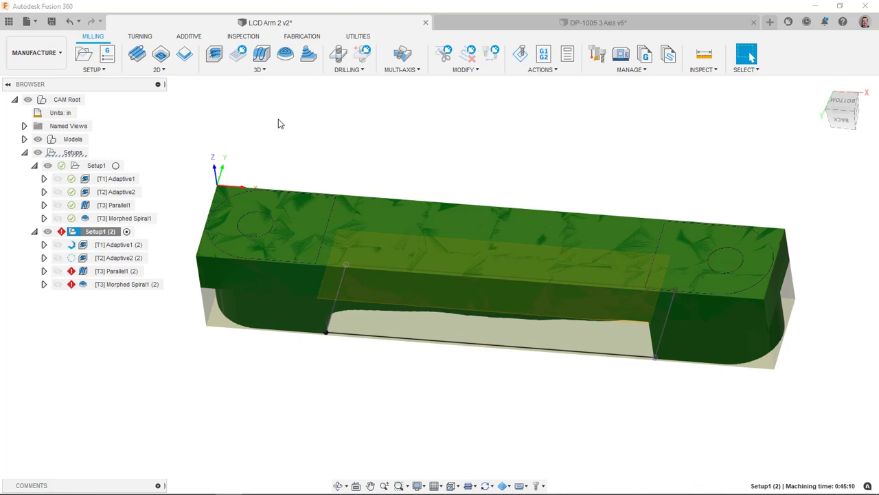
left_click(76, 272)
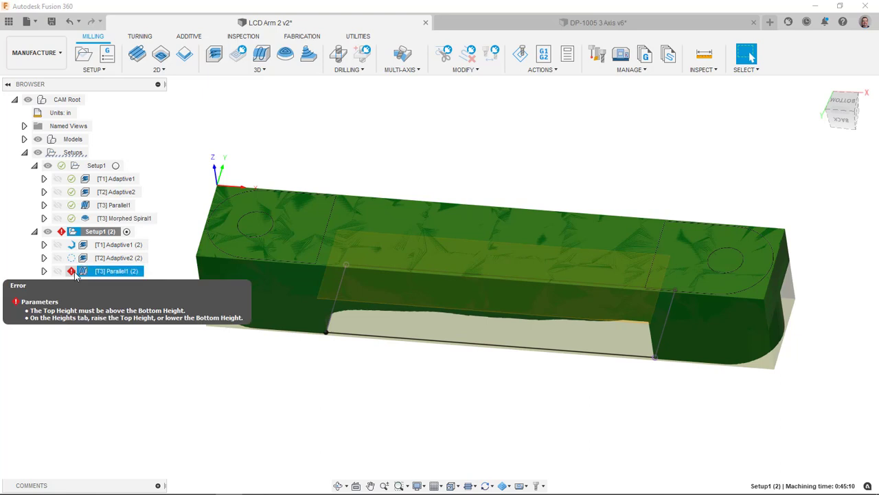
key("Escape")
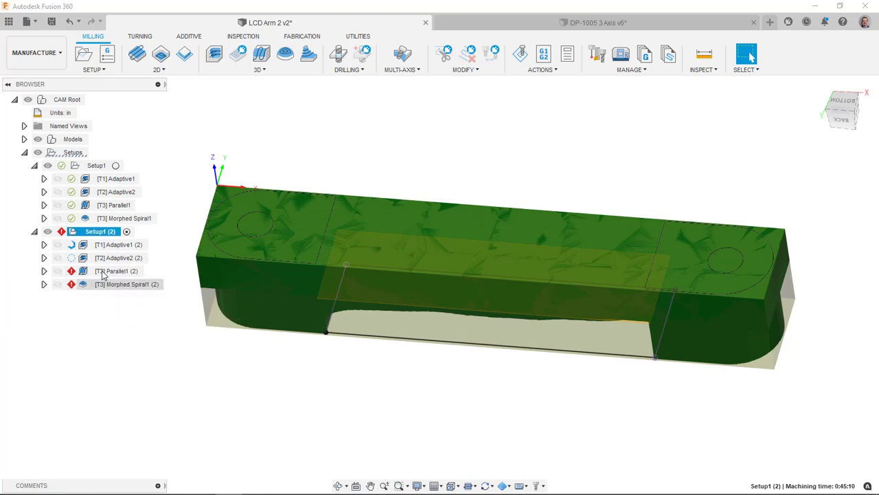
left_click(103, 273)
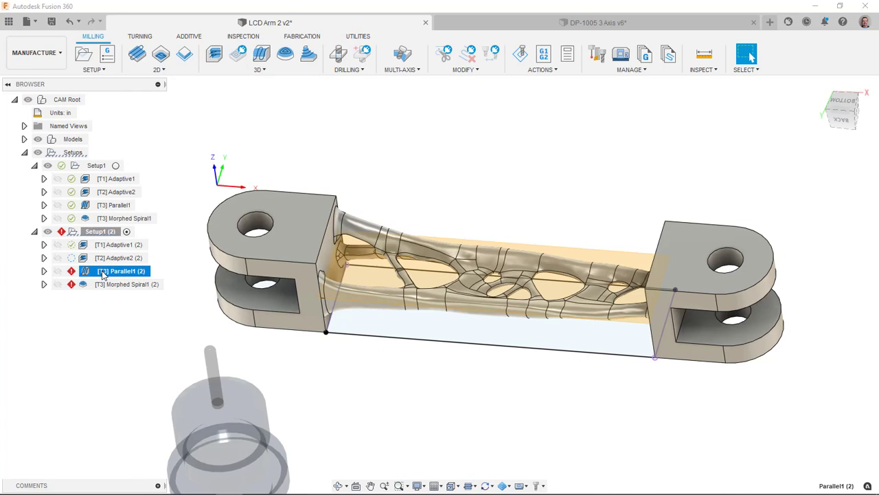
Set Parallel1 (2)'s tool orientation Z axis from a part face
right_click(103, 273)
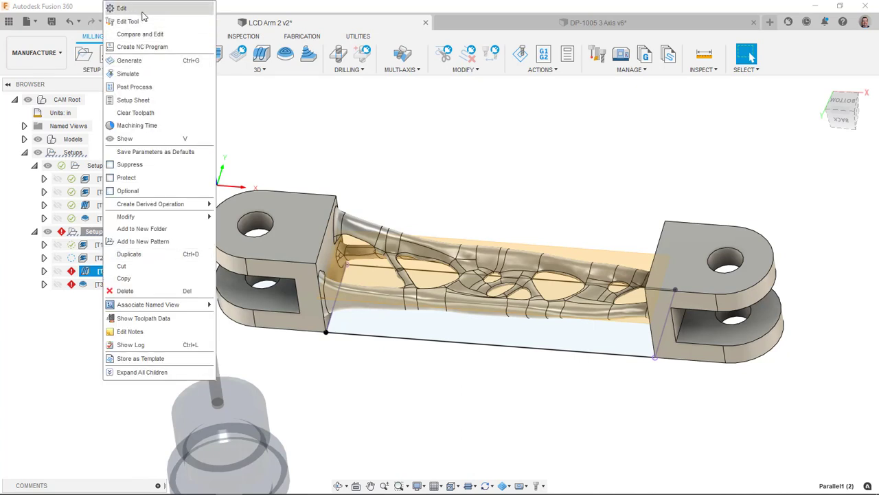
left_click(142, 11)
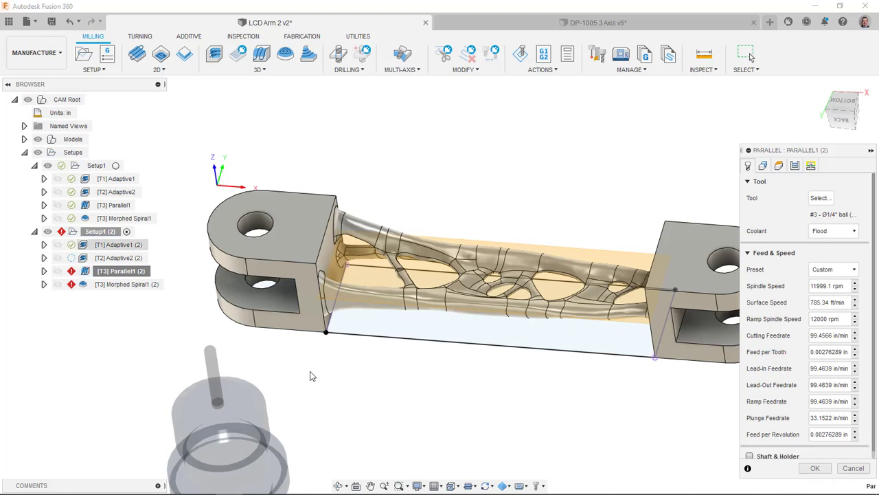
middle_click_drag(316, 337, 614, 301, "shift")
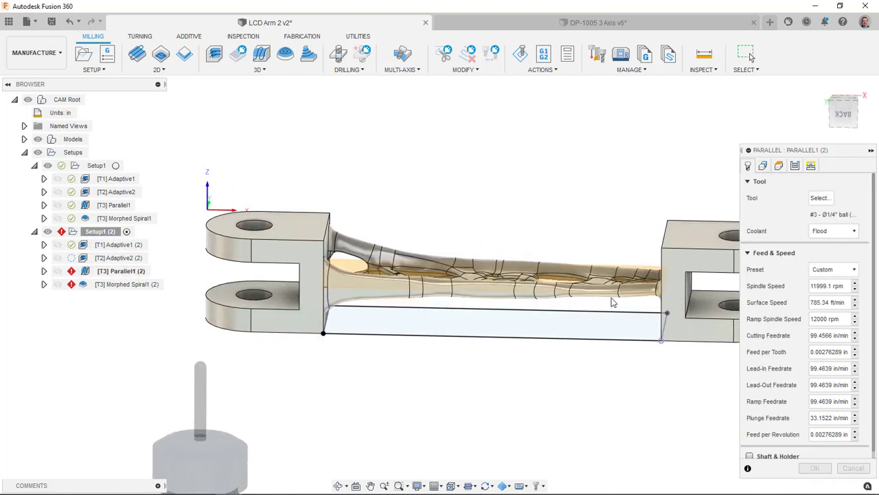
left_click(762, 165)
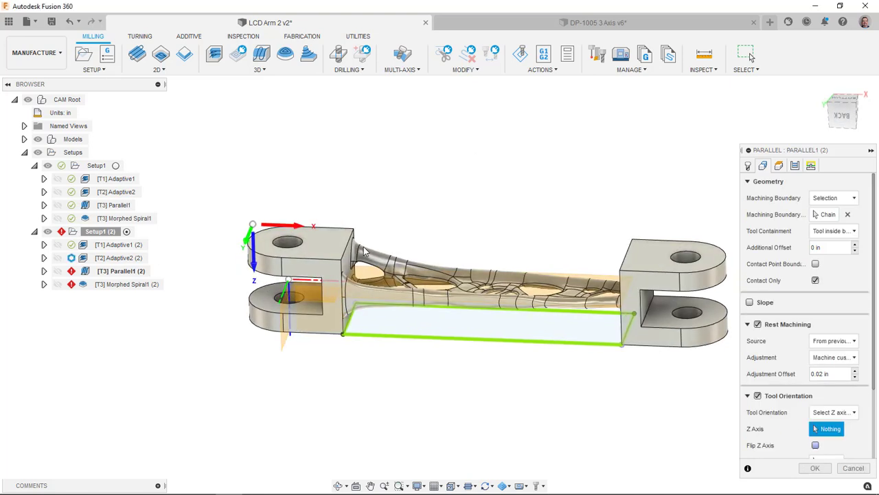
left_click(326, 339)
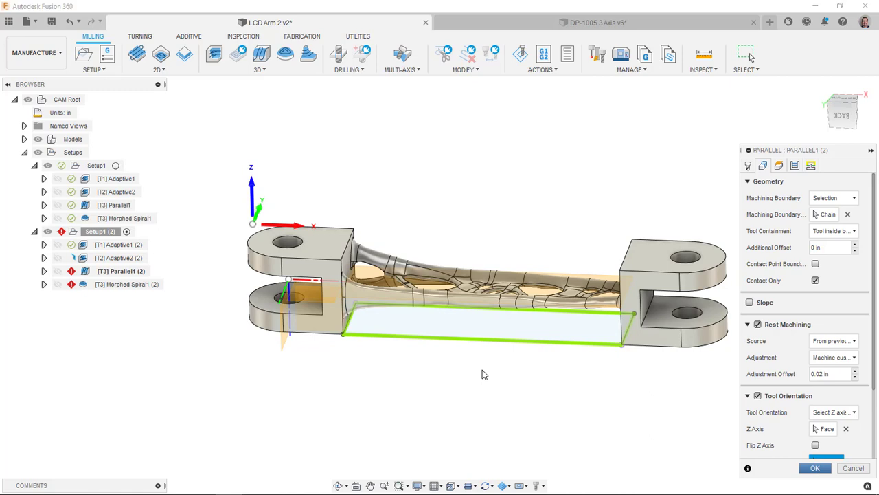
key("Return")
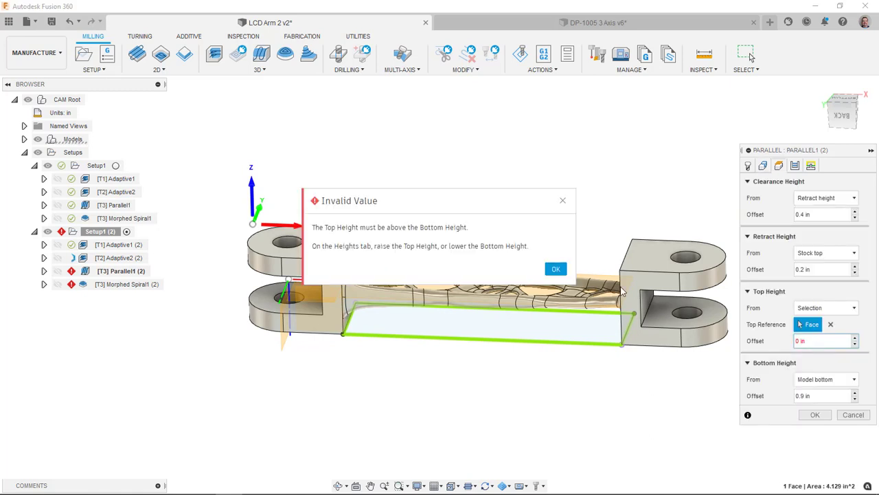
Re-pick the left block's top face as Parallel1 (2)'s top height reference and confirm
left_click(560, 271)
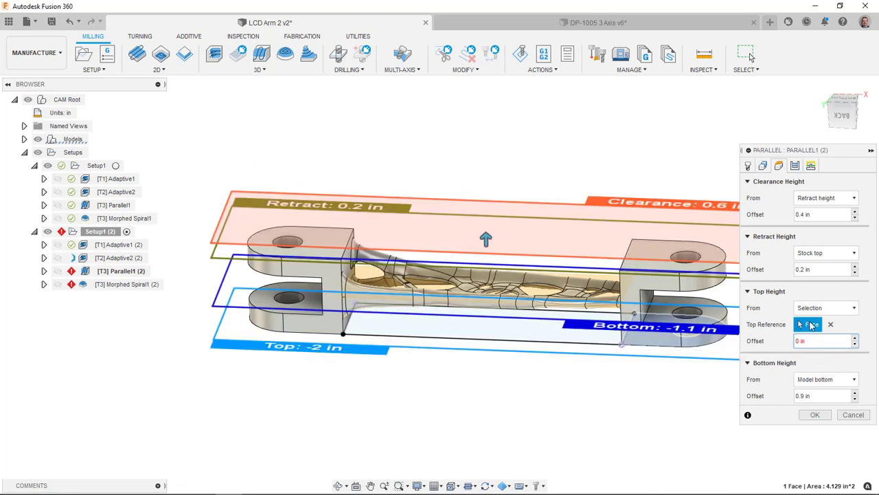
left_click(831, 325)
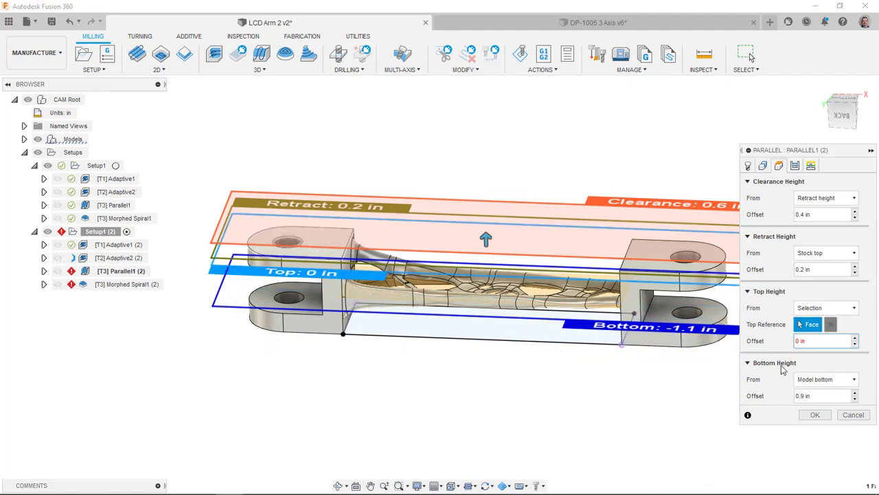
left_click(336, 238)
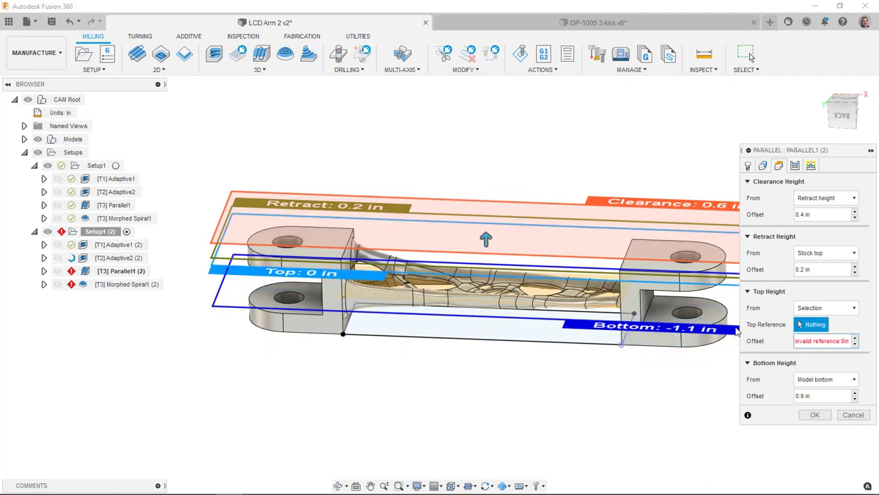
left_click(336, 238)
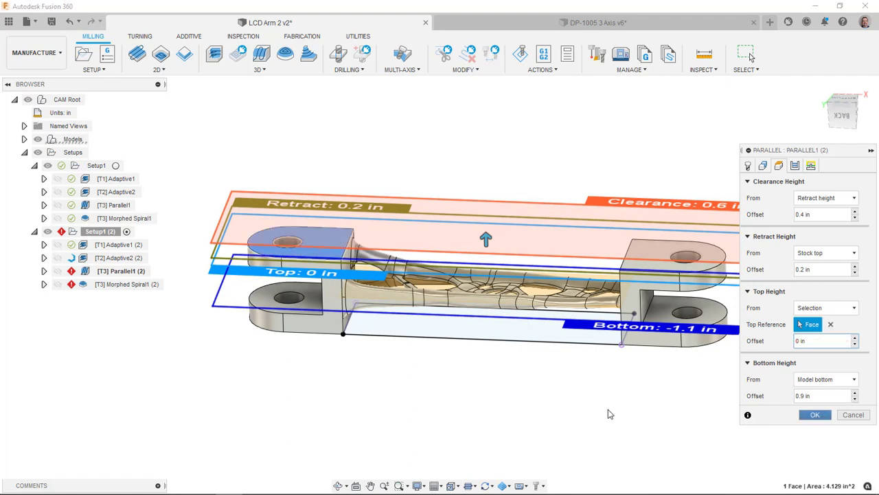
key("Return")
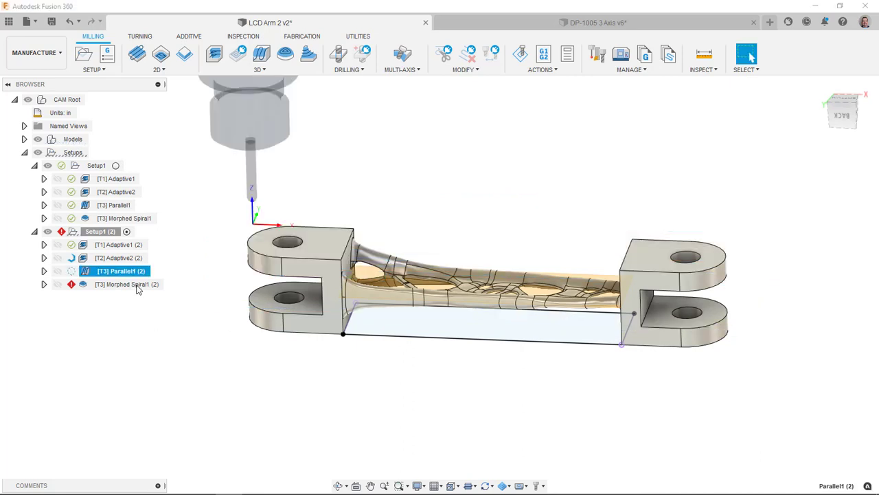
Re-pick the left boss top face as Morphed Spiral1 (2)'s top height reference
left_click(136, 286)
right_click(138, 286)
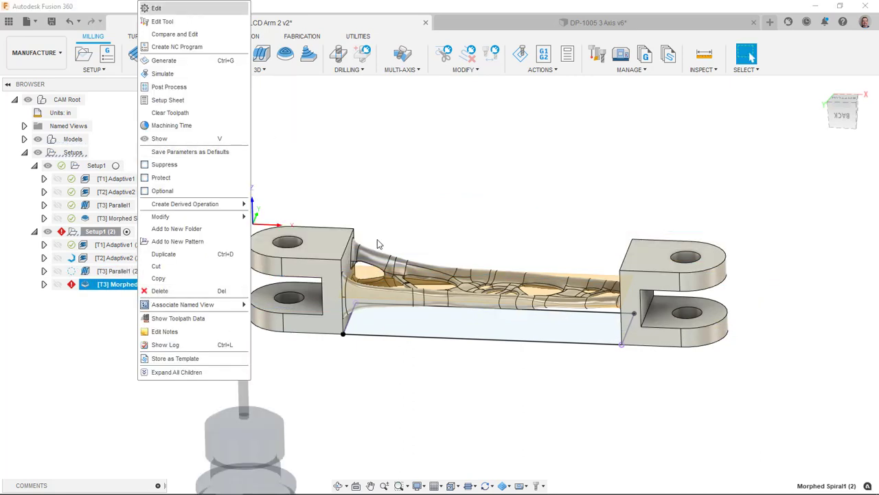
key("Return")
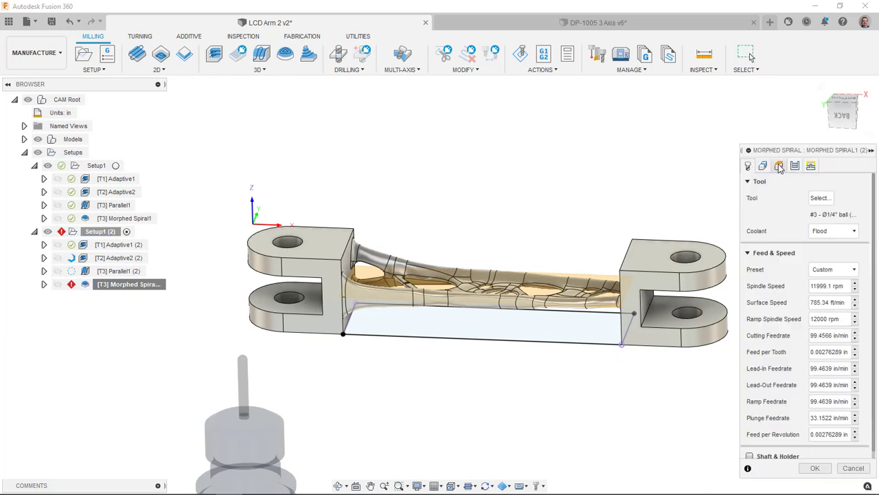
left_click(780, 167)
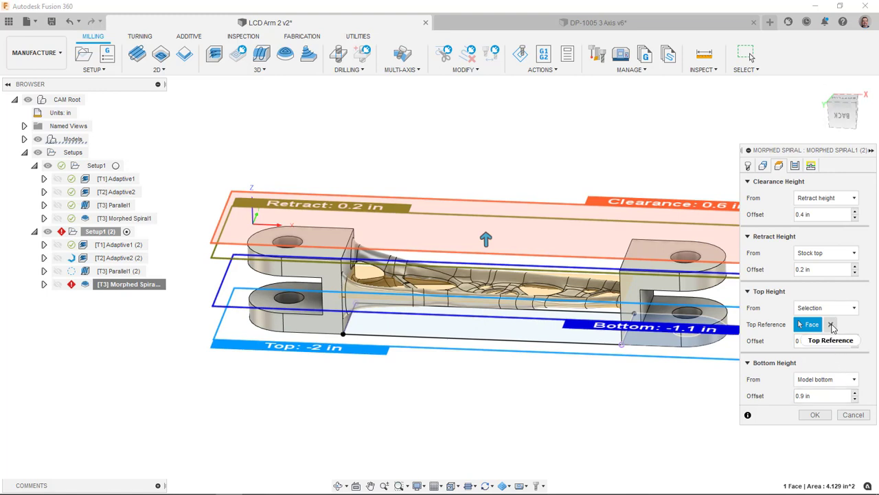
left_click(832, 324)
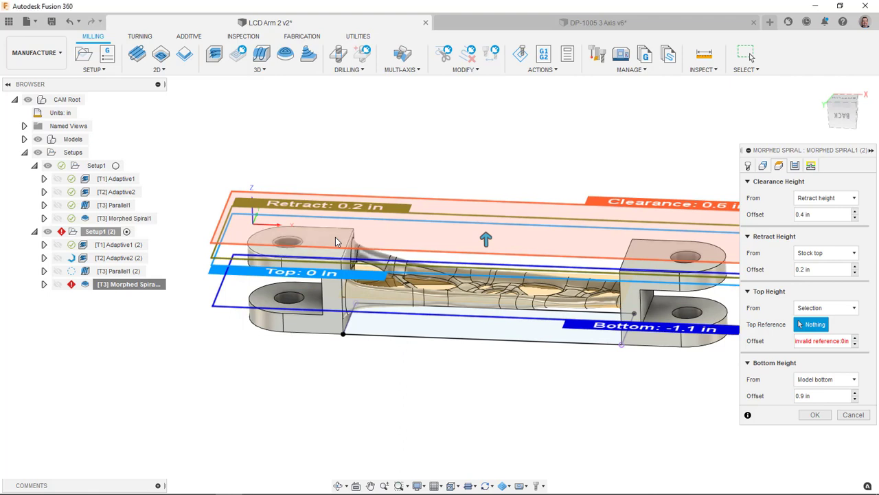
left_click(337, 240)
Enable Morphed Spiral1 (2)'s tool orientation with its Z axis from a part face, then confirm
left_click(762, 166)
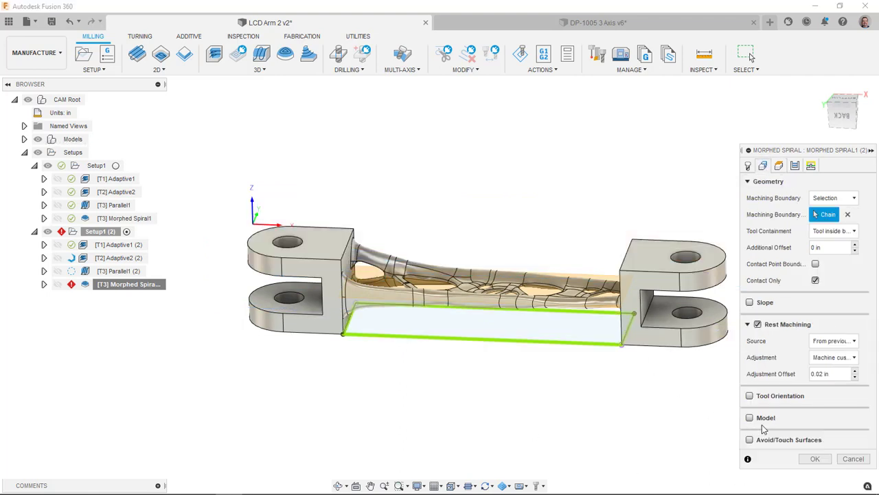
left_click(749, 395)
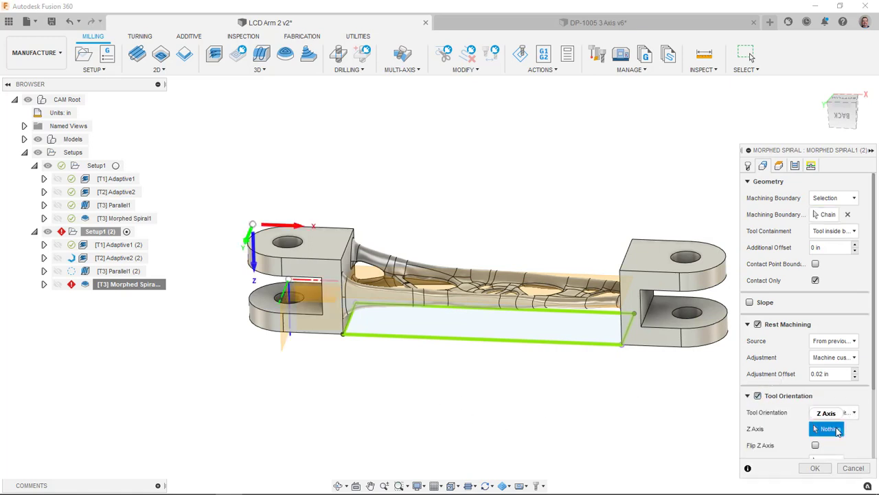
left_click(316, 332)
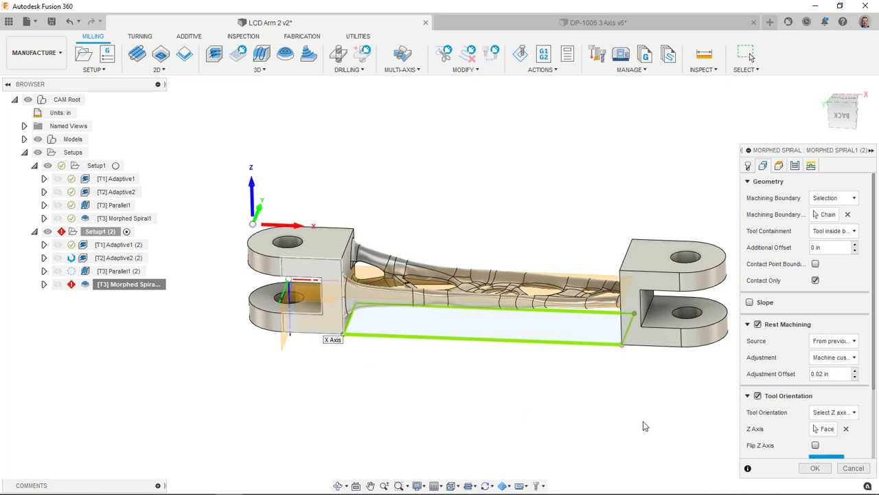
key("Return")
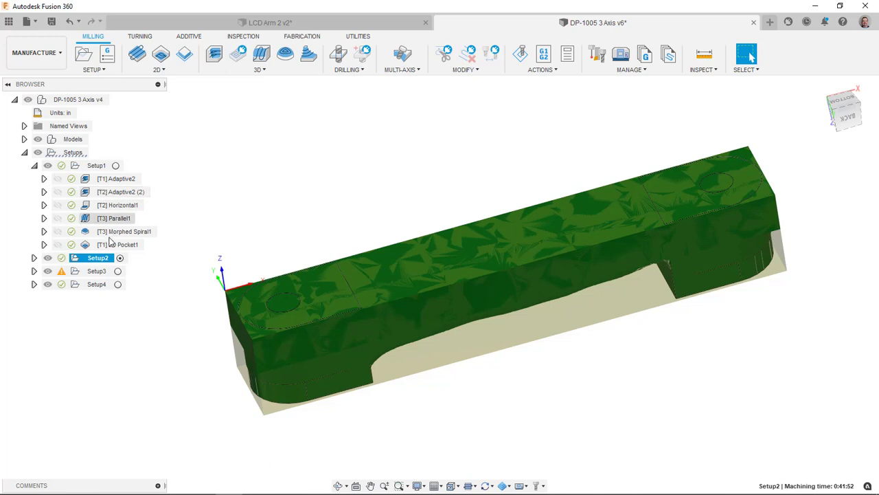
Select Setup2's 2D Pocket1 (2) operation to show the finished arm
left_click(35, 258)
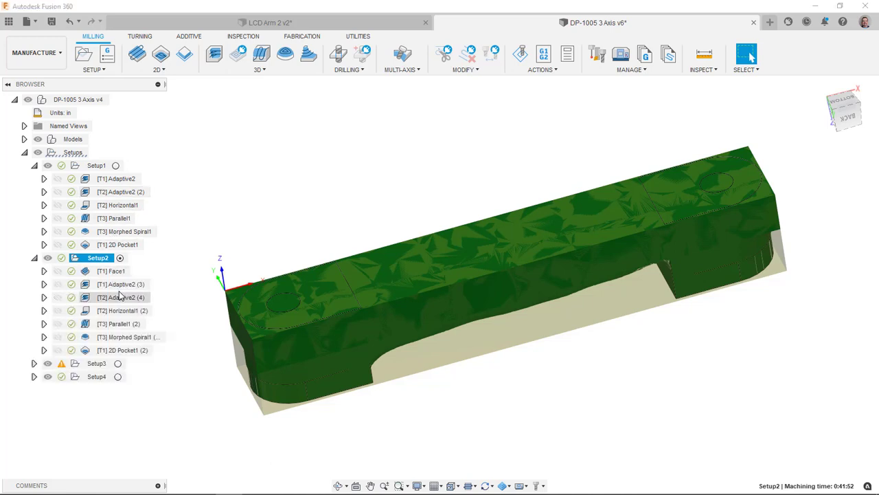
left_click(98, 350)
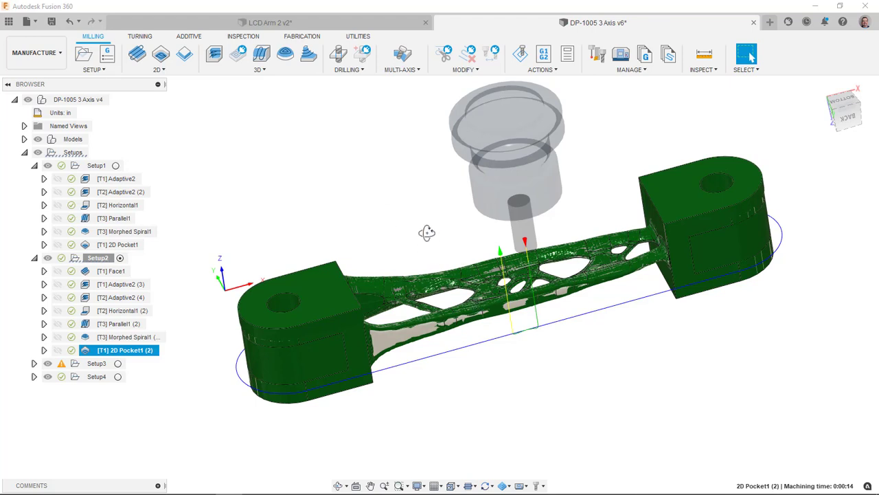
middle_click_drag(426, 232, 310, 270, "shift")
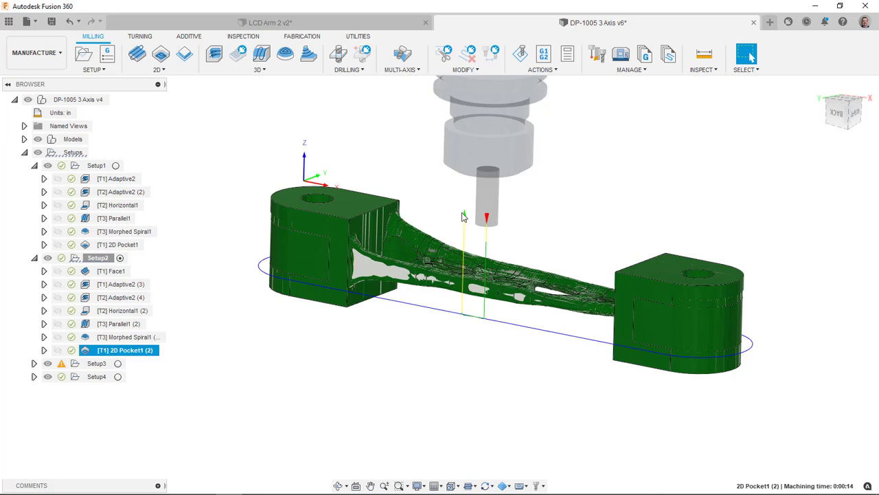
scroll(419, 251, "up", 3)
scroll(437, 252, "up", 3)
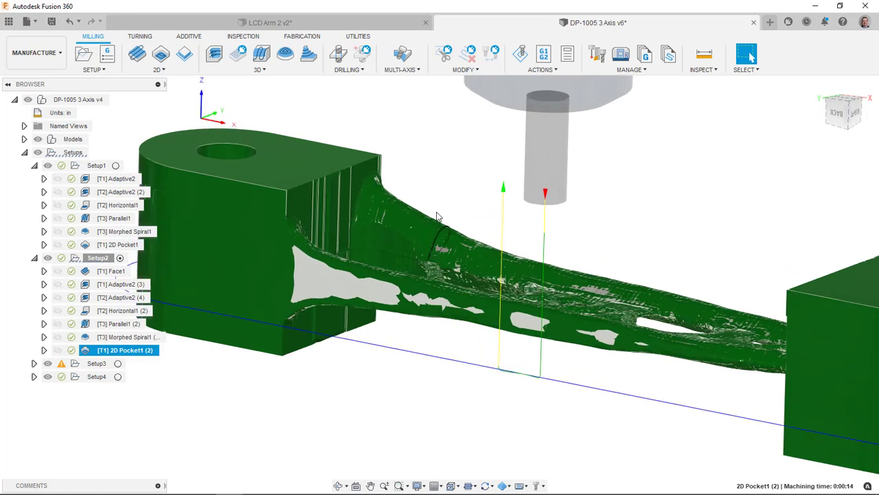
Orbit and zoom around the arm to inspect its machined surfaces
middle_click_drag(437, 251, 412, 227, "shift")
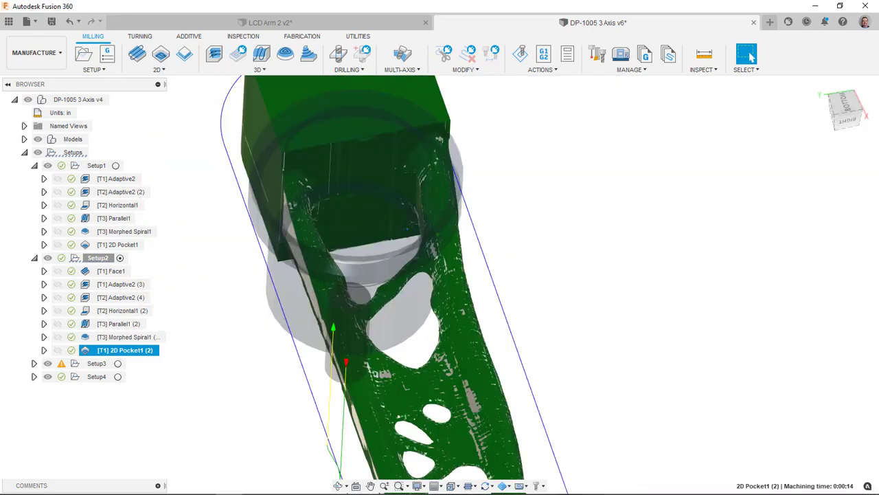
mouse_move(412, 289)
middle_mouse_down("shift")
mouse_move(421, 275)
mouse_move(416, 286)
middle_mouse_up("shift")
scroll(414, 236, "up", 3)
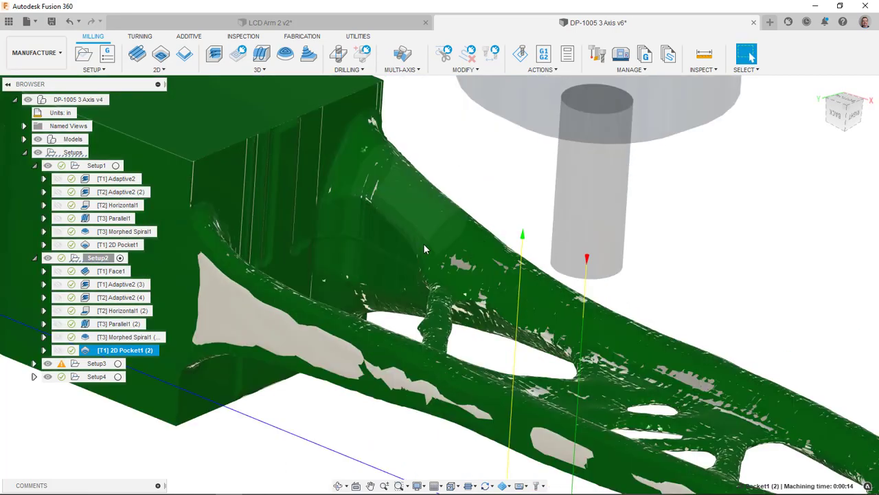
scroll(433, 254, "up", 5)
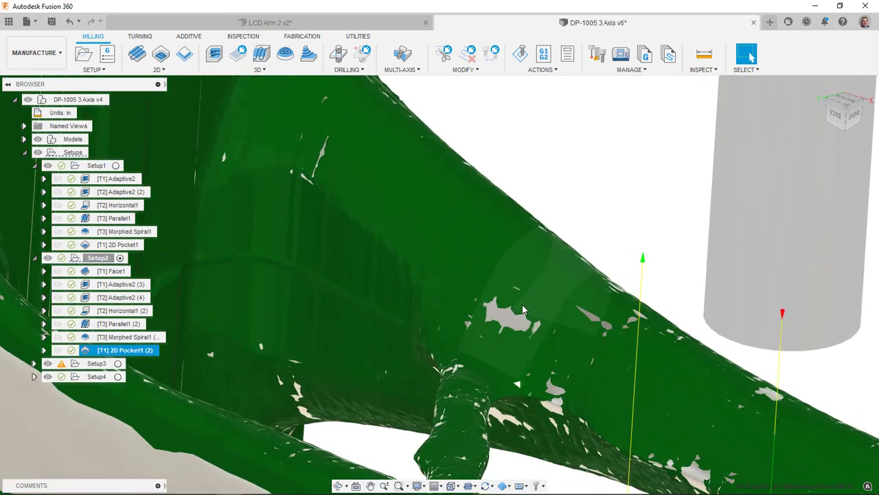
scroll(426, 251, "up", 5)
scroll(427, 250, "down", 6)
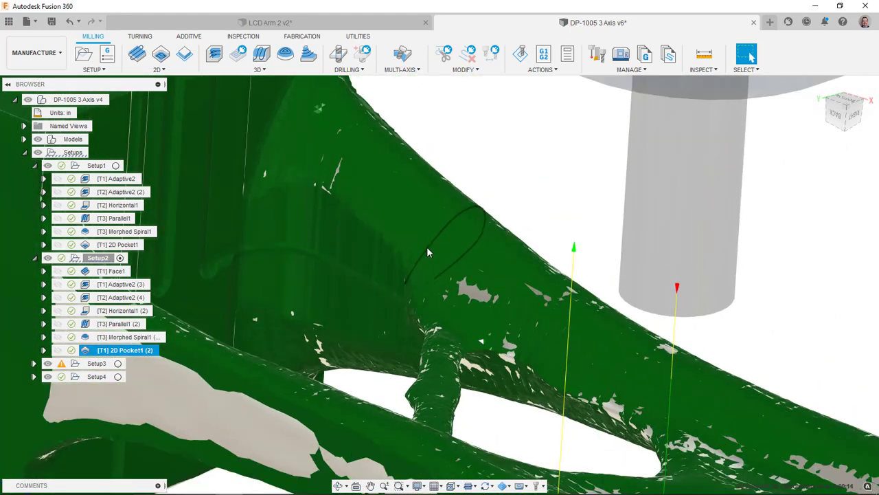
scroll(426, 248, "down", 10)
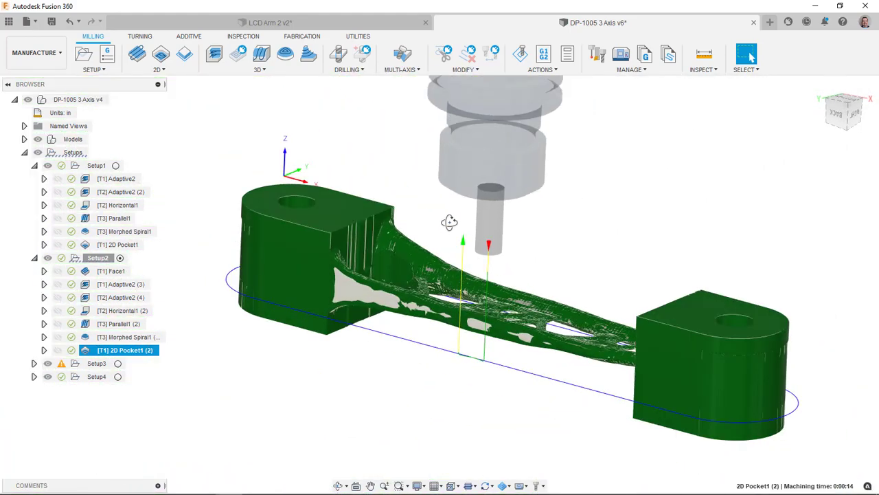
middle_click_drag(449, 221, 447, 227, "shift")
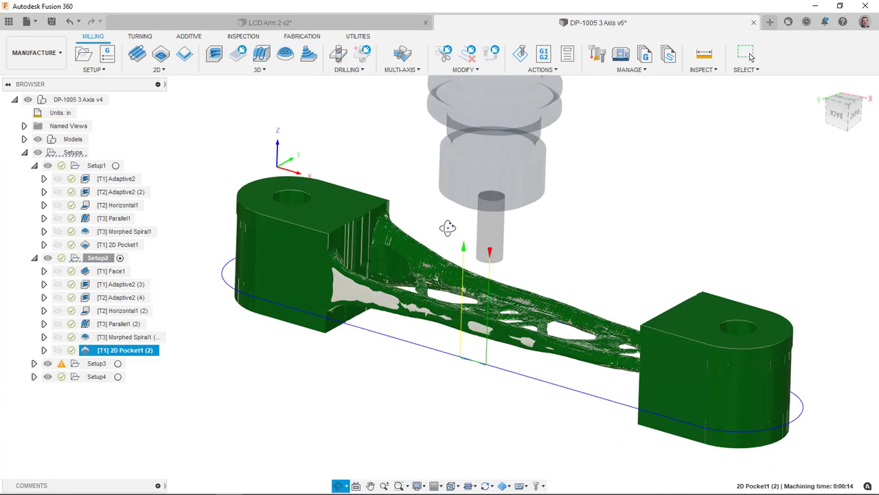
left_click(750, 53)
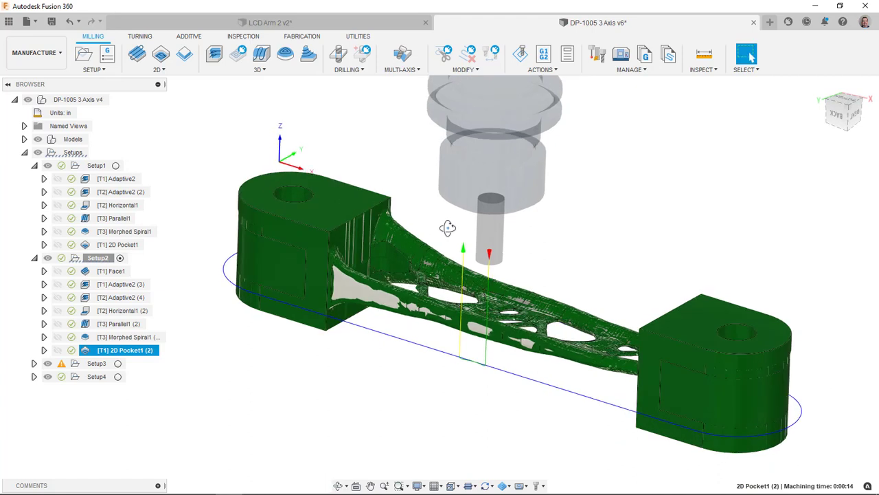